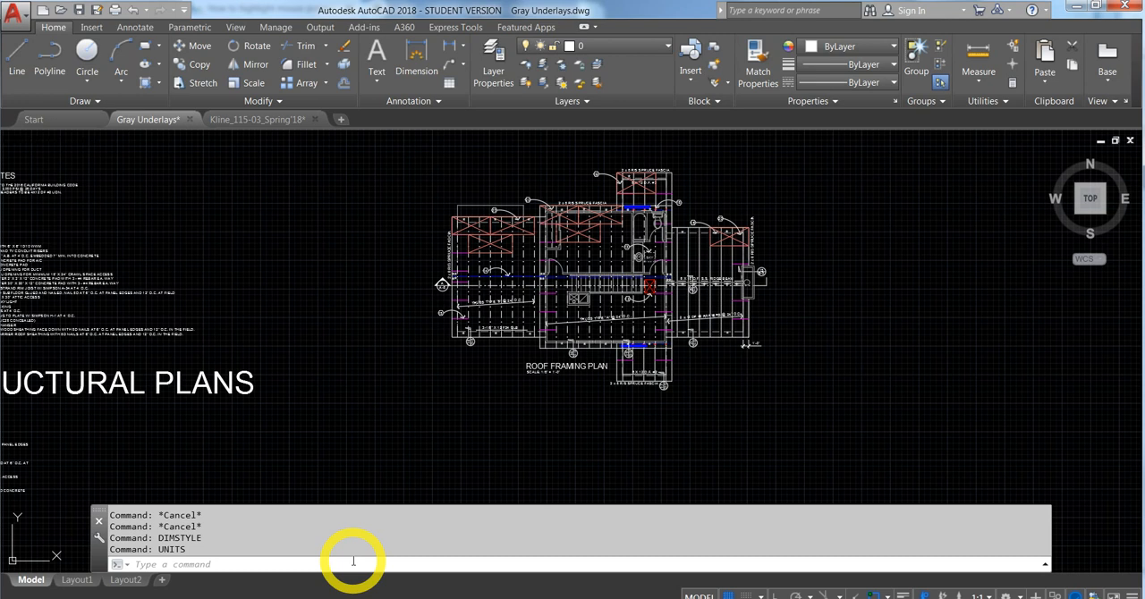
- Create a new dimension style named Structural, starting from the Floor Plan style
left_click(354, 561)
type("DIMSTY")
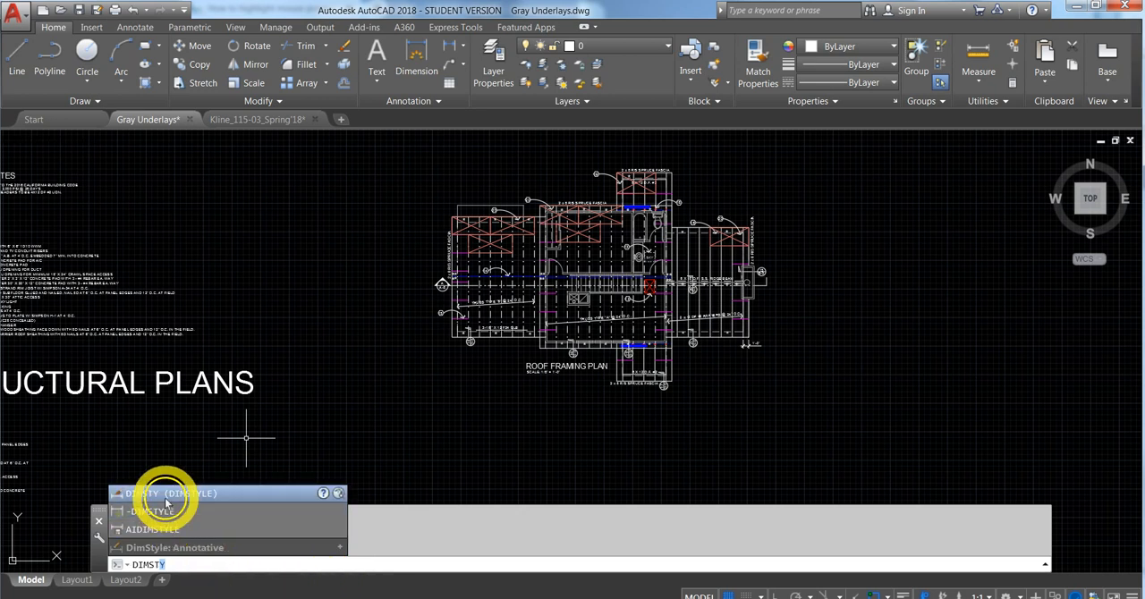
left_click(120, 494)
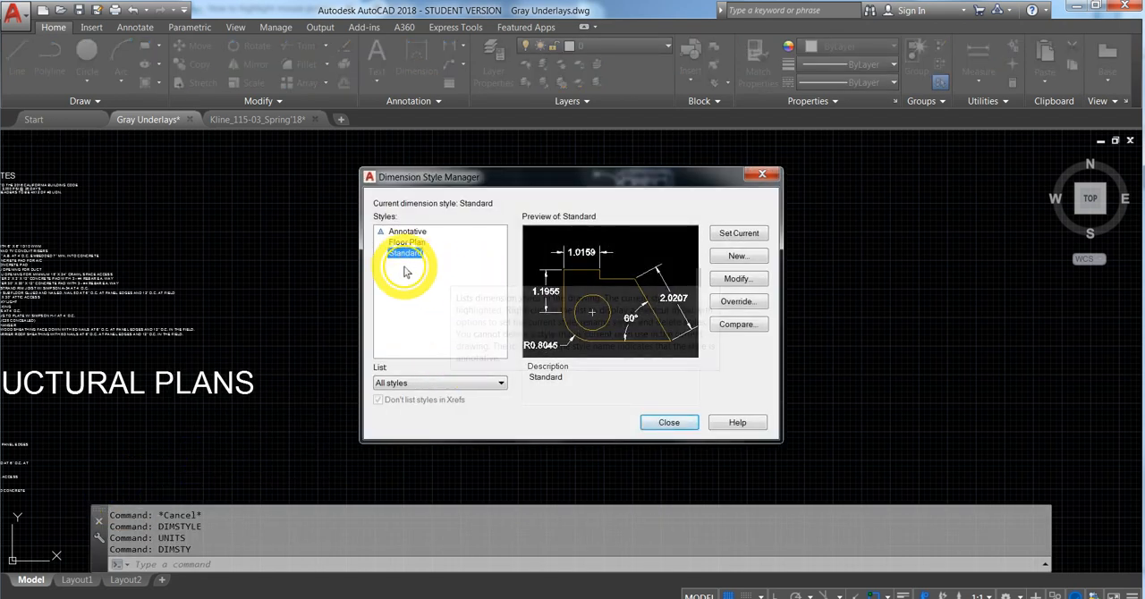
left_click(407, 242)
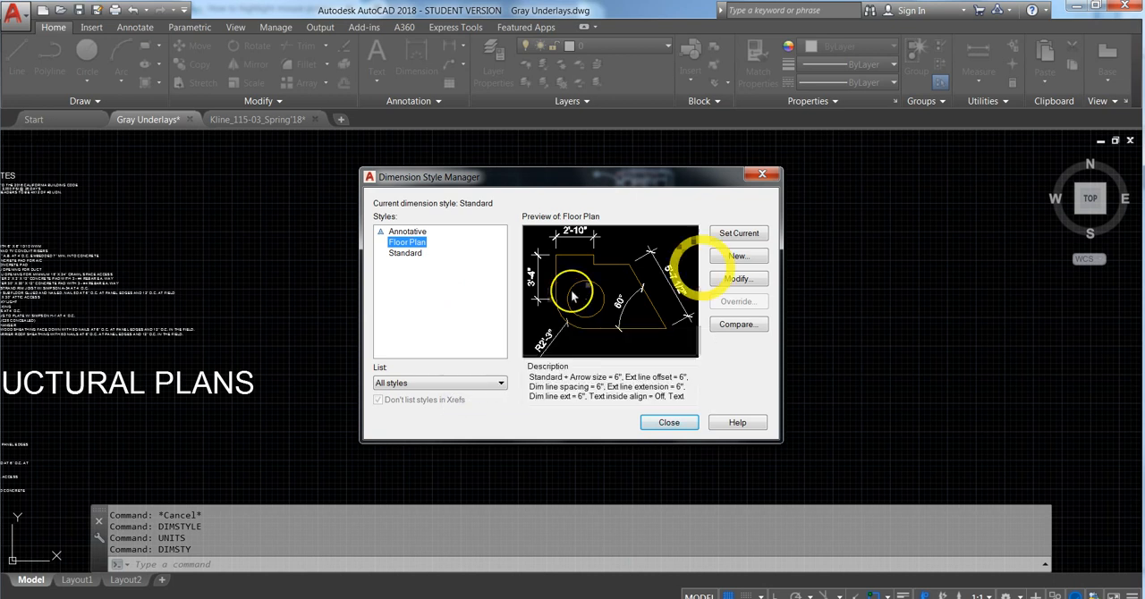
left_click(736, 257)
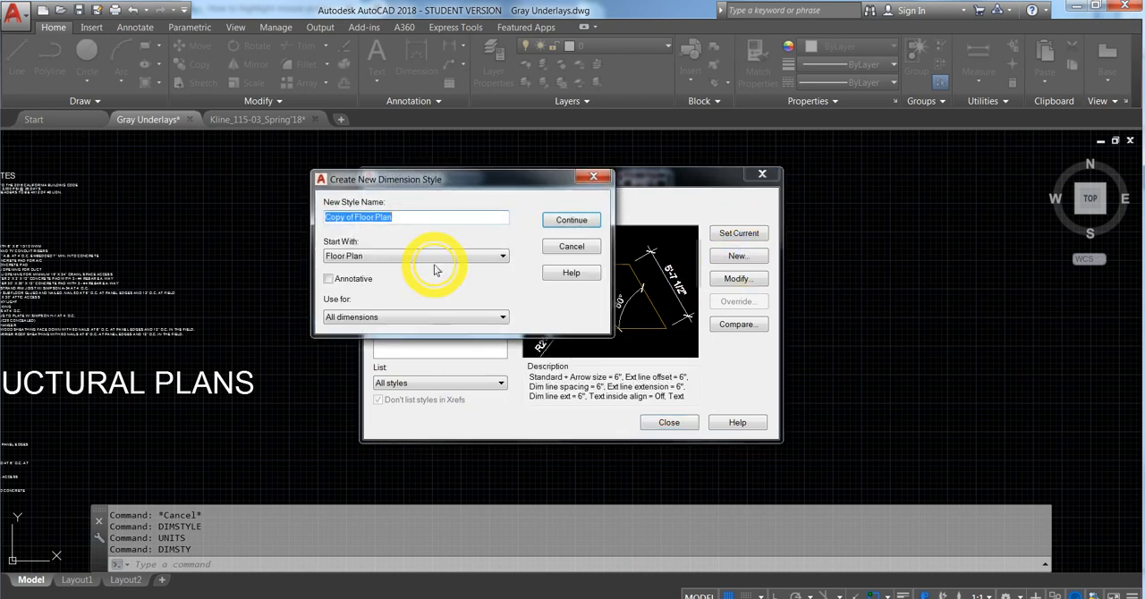
type("Struct")
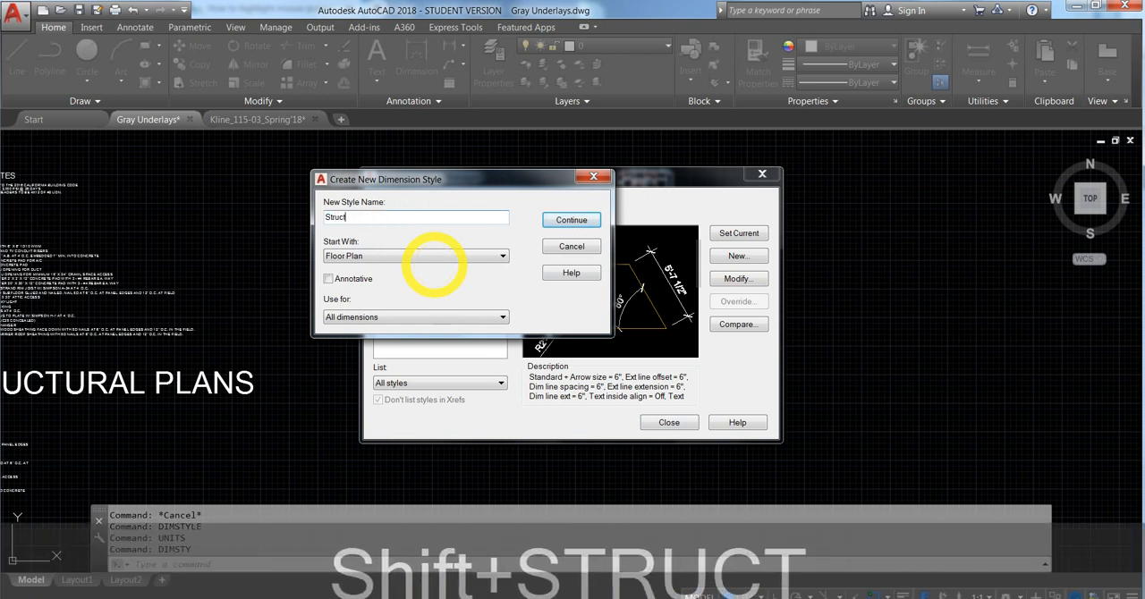
key("BackSpace")
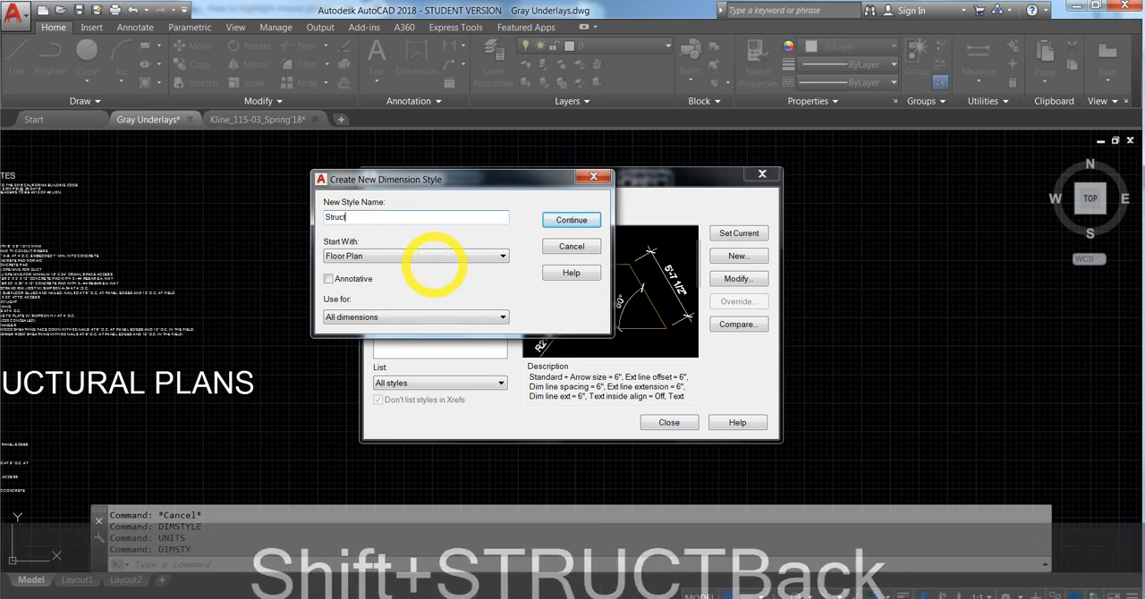
type("tru")
key("BackSpace")
key("BackSpace")
type("ural")
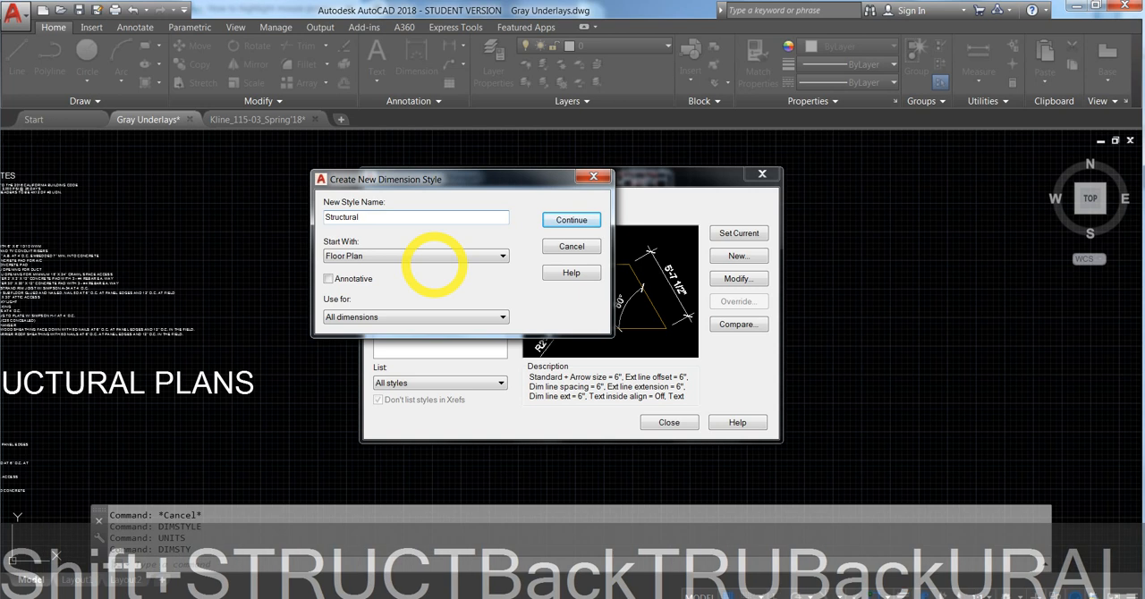
left_click(567, 220)
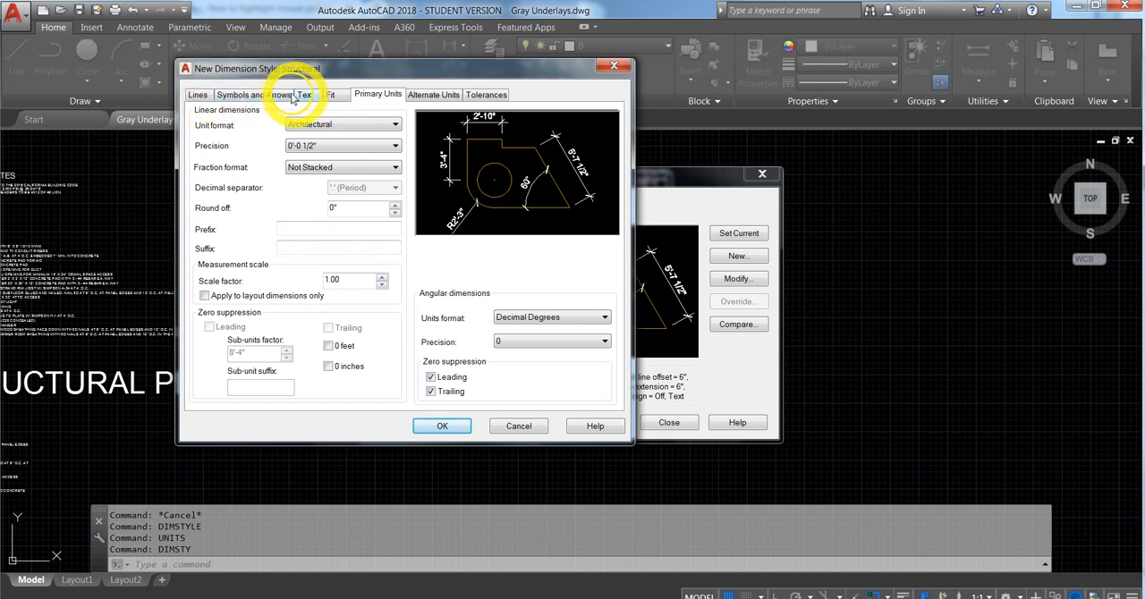
- Check the fit settings of the Structural style and set its dimension text height to 6"
left_click(333, 96)
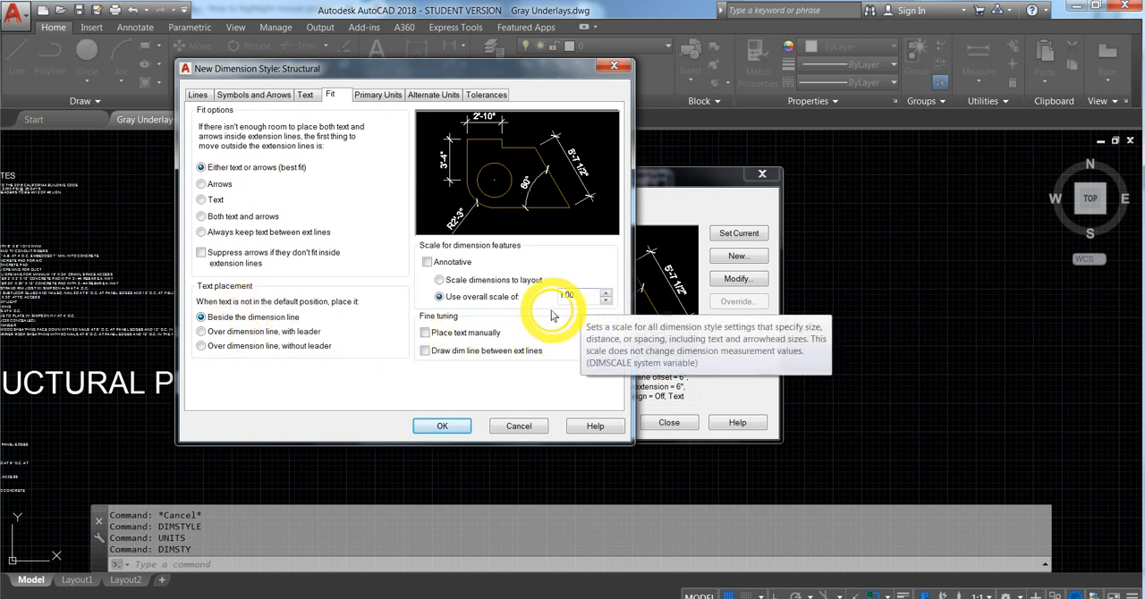
left_click(305, 96)
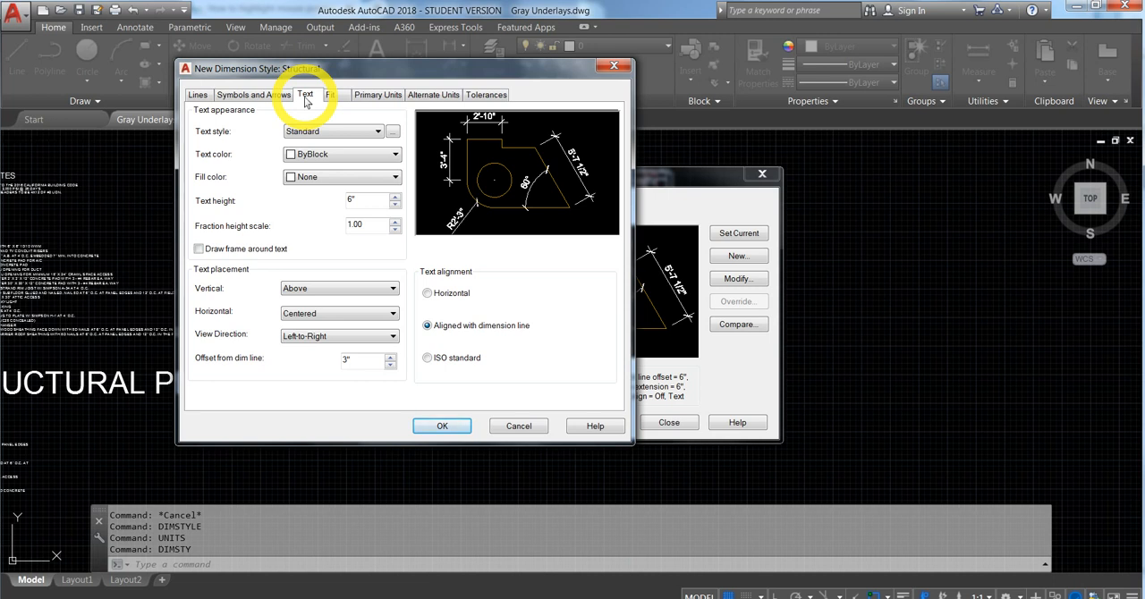
left_click(394, 202)
left_click(395, 206)
left_click_drag(371, 203, 323, 201)
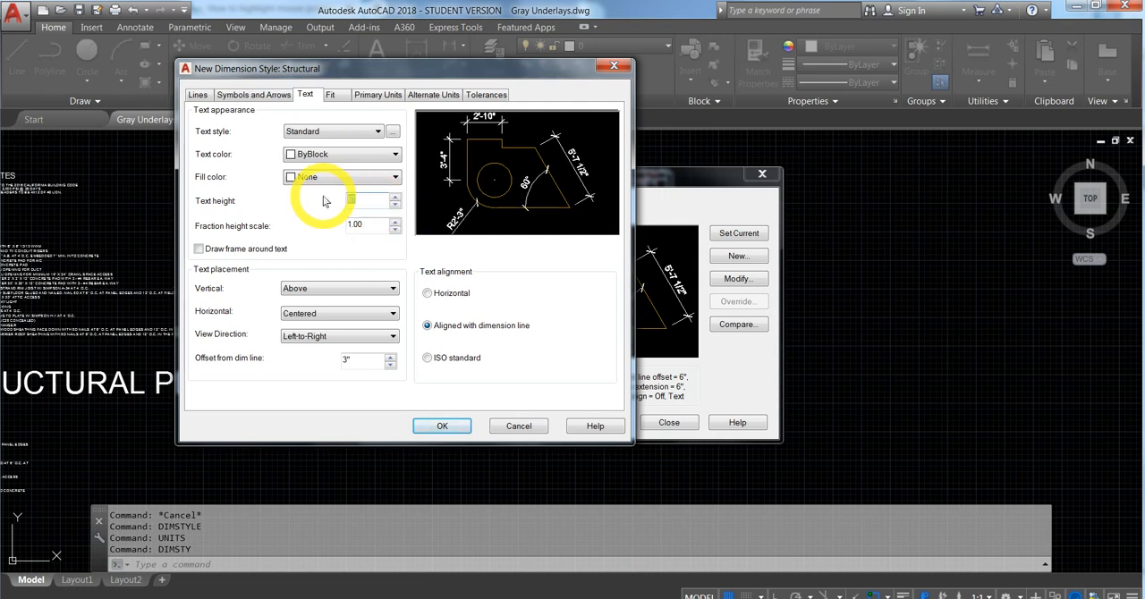
type("6\"")
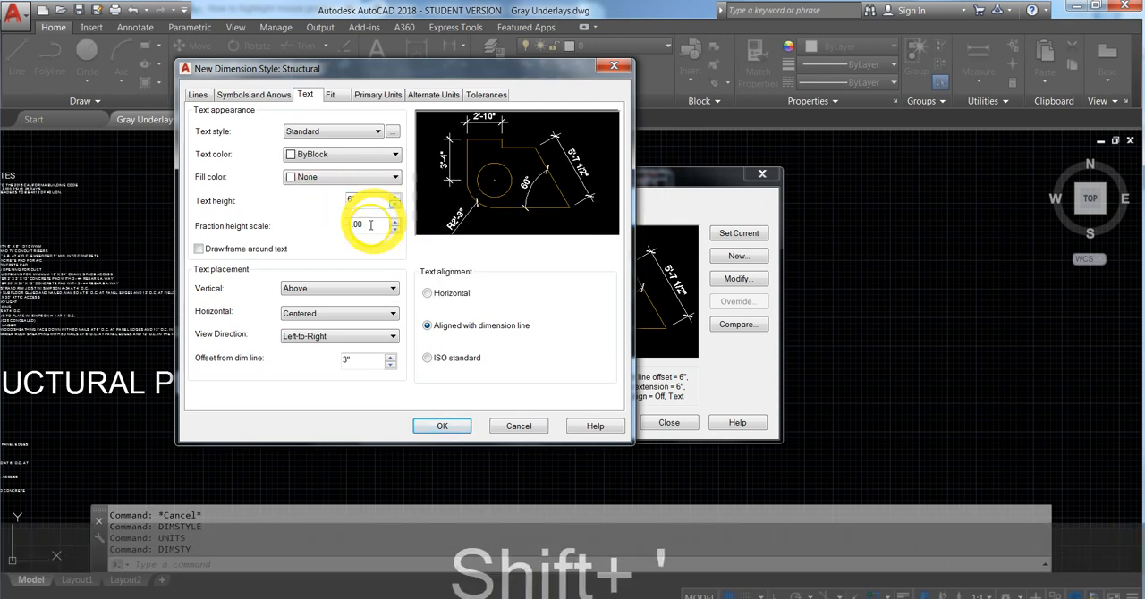
left_click(370, 225)
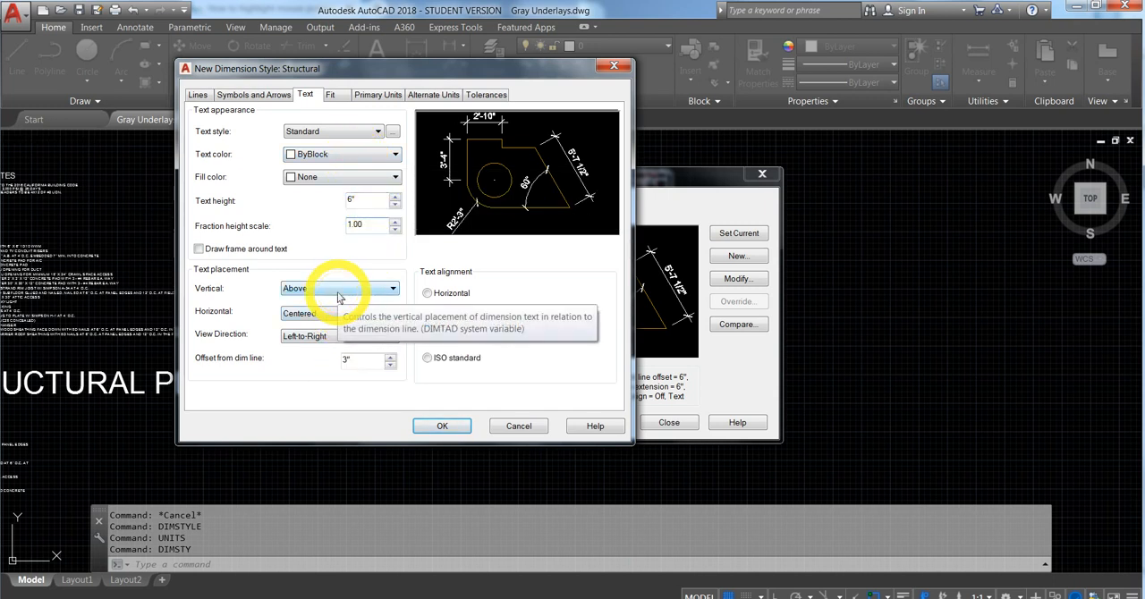
- Review the Structural style's arrow and line settings, then save it and make it the current dimension style
left_click(265, 94)
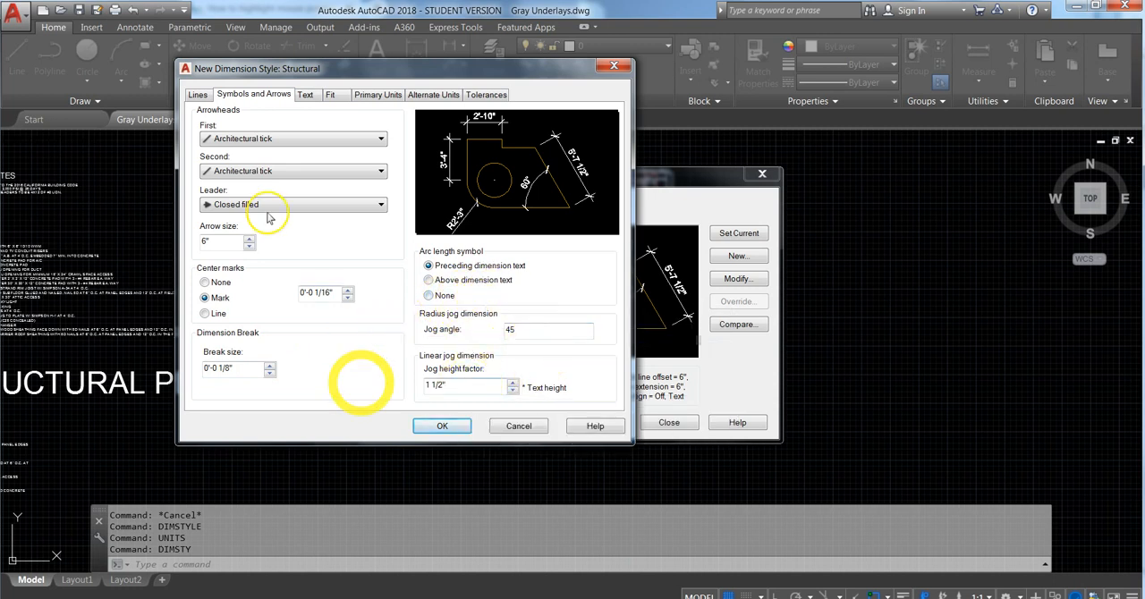
left_click(200, 95)
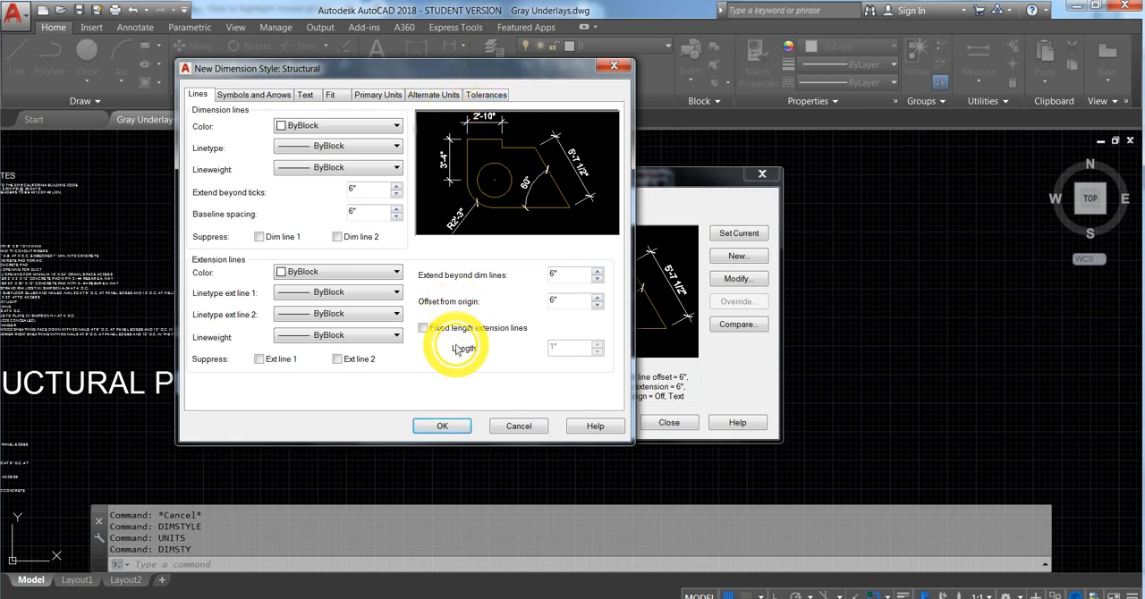
left_click(445, 426)
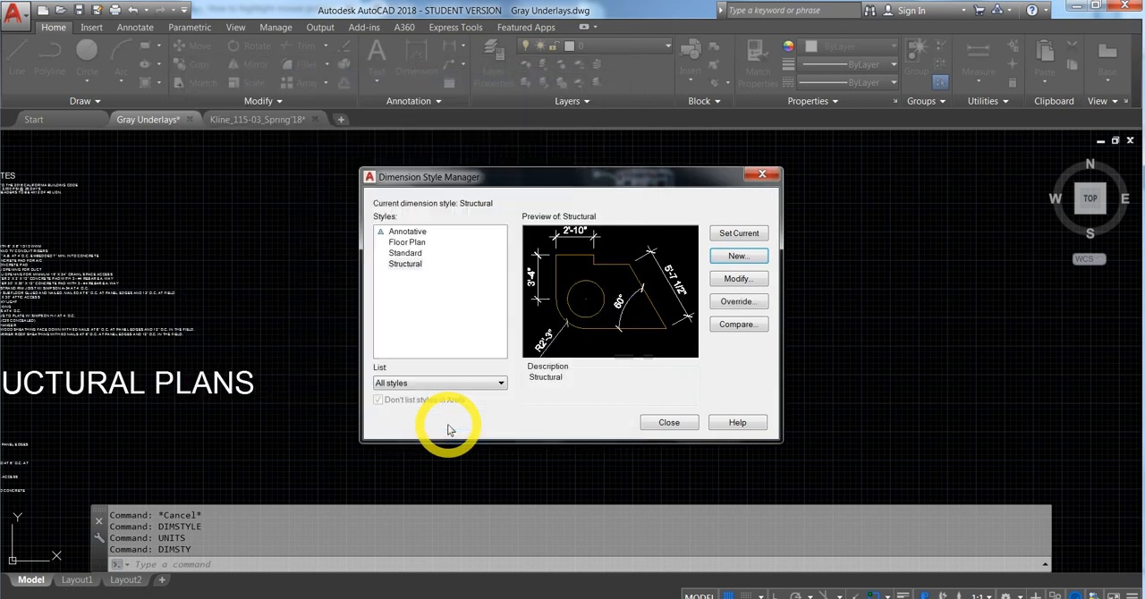
left_click(417, 266)
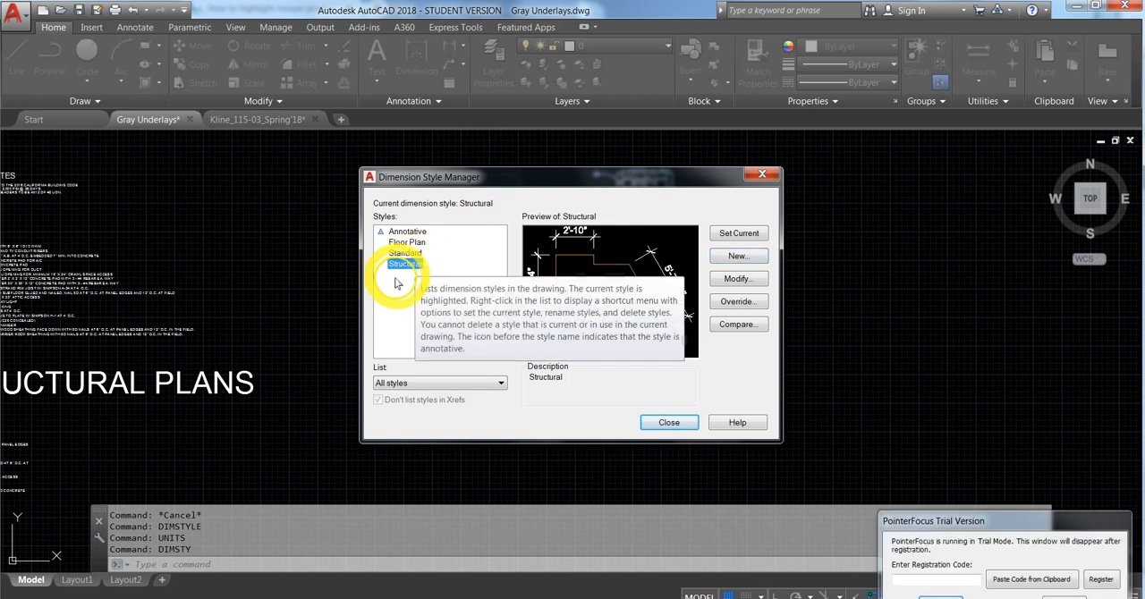
left_click(741, 238)
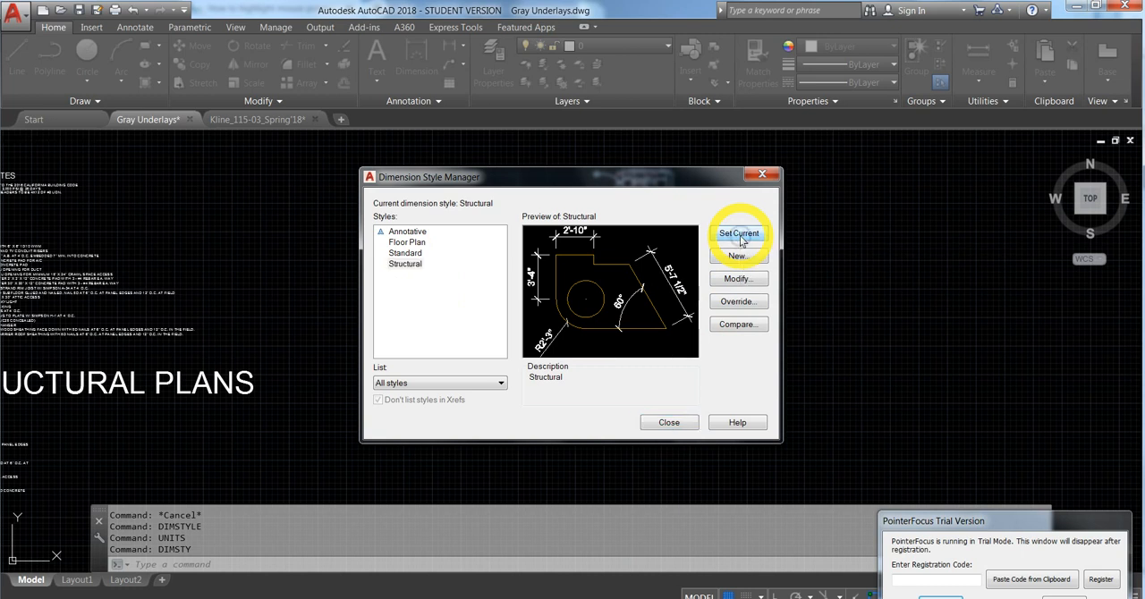
left_click(677, 424)
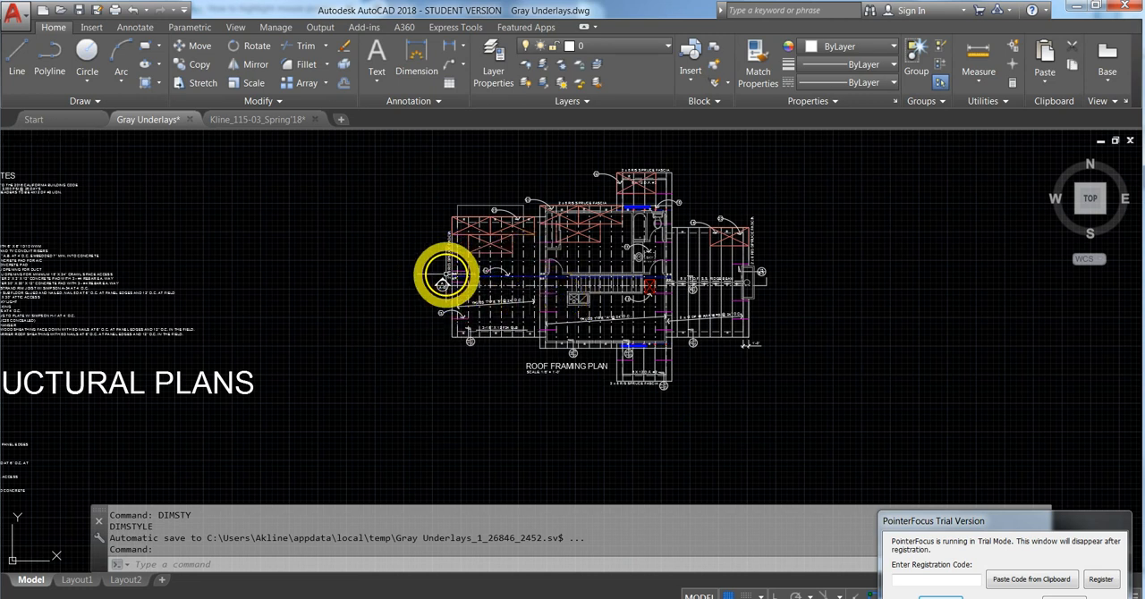
- Erase the detail markers below the Truss Type "B" and "A" areas, plus the A/A-8 section marker and its section line
scroll(484, 278, "up", 4)
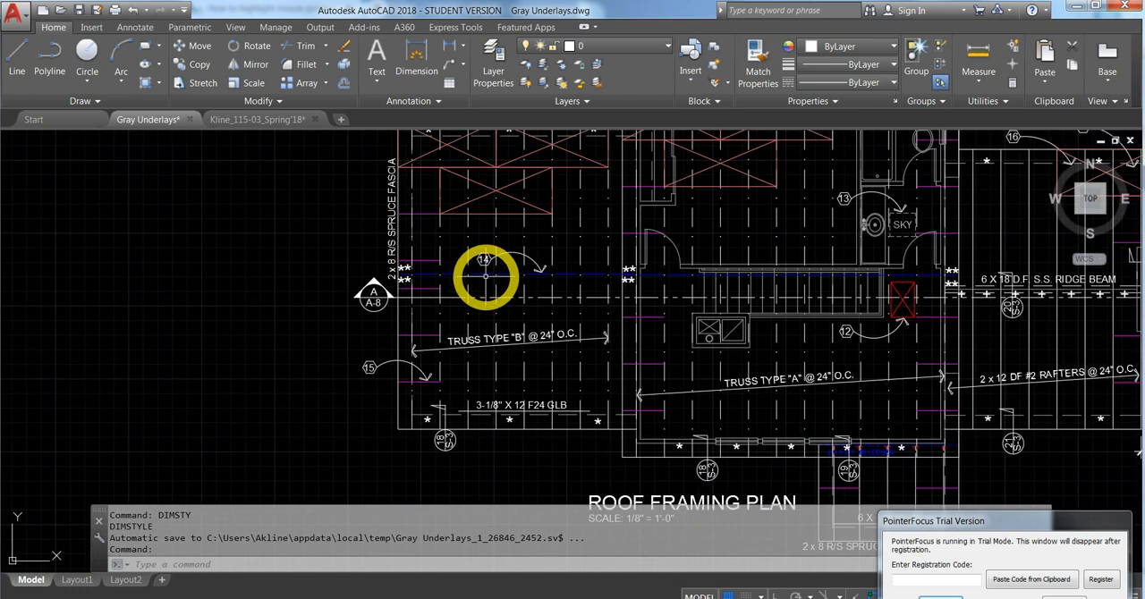
left_click_drag(467, 457, 431, 438)
left_click(467, 469)
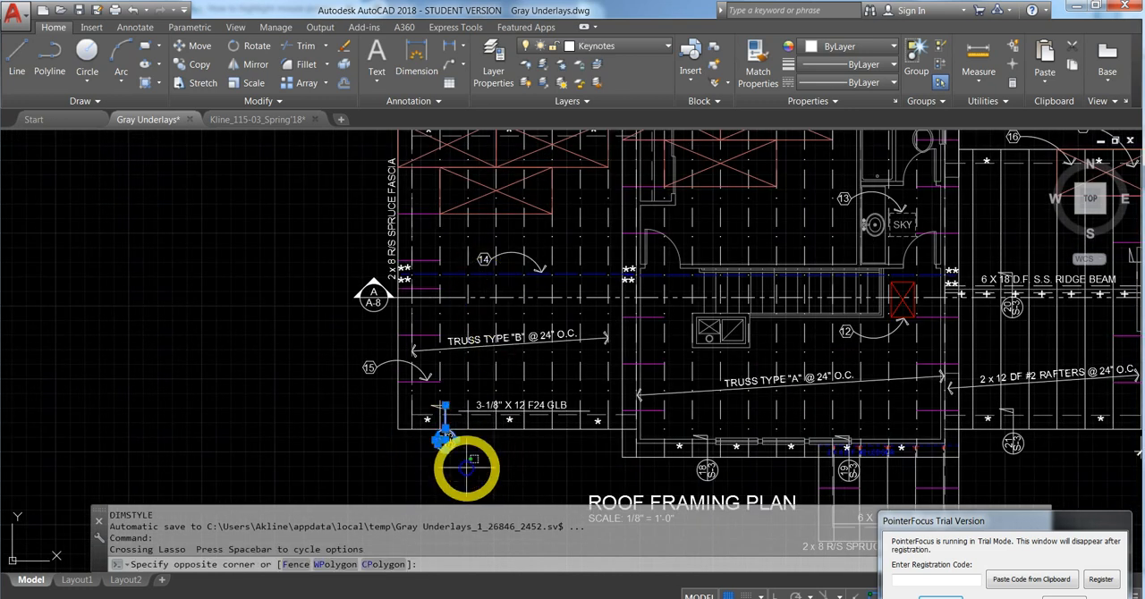
left_click(431, 438)
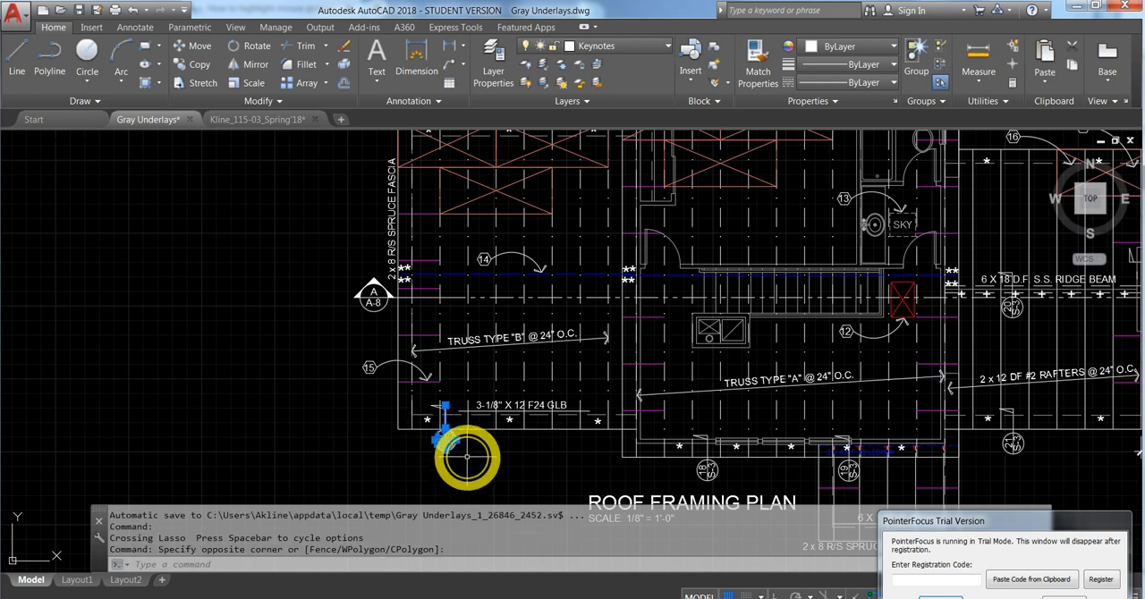
left_click(736, 483)
left_click(694, 462)
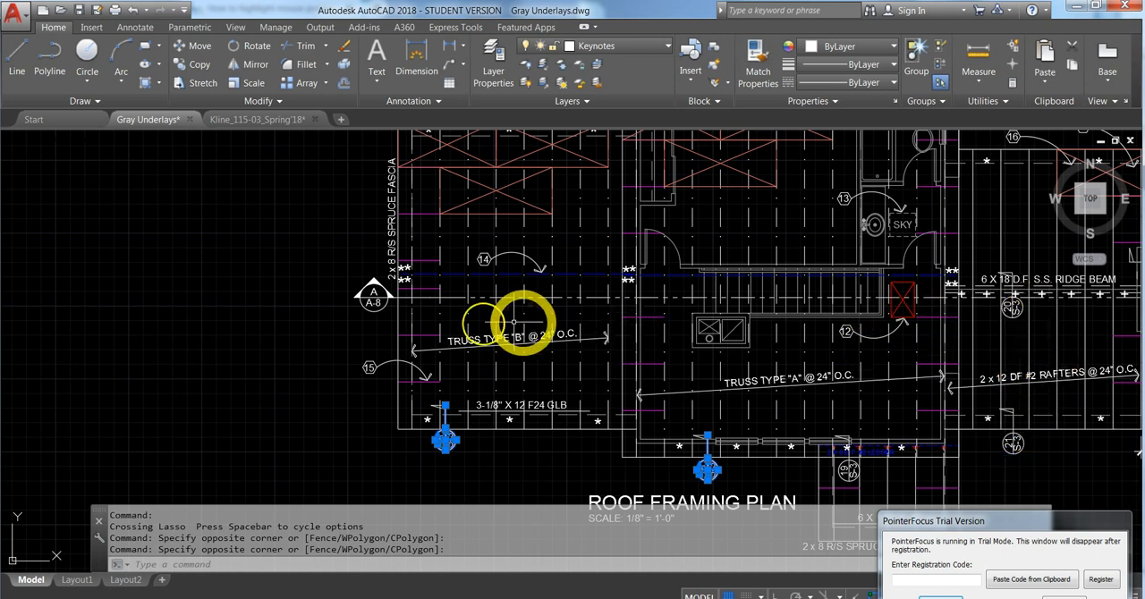
left_click(372, 305)
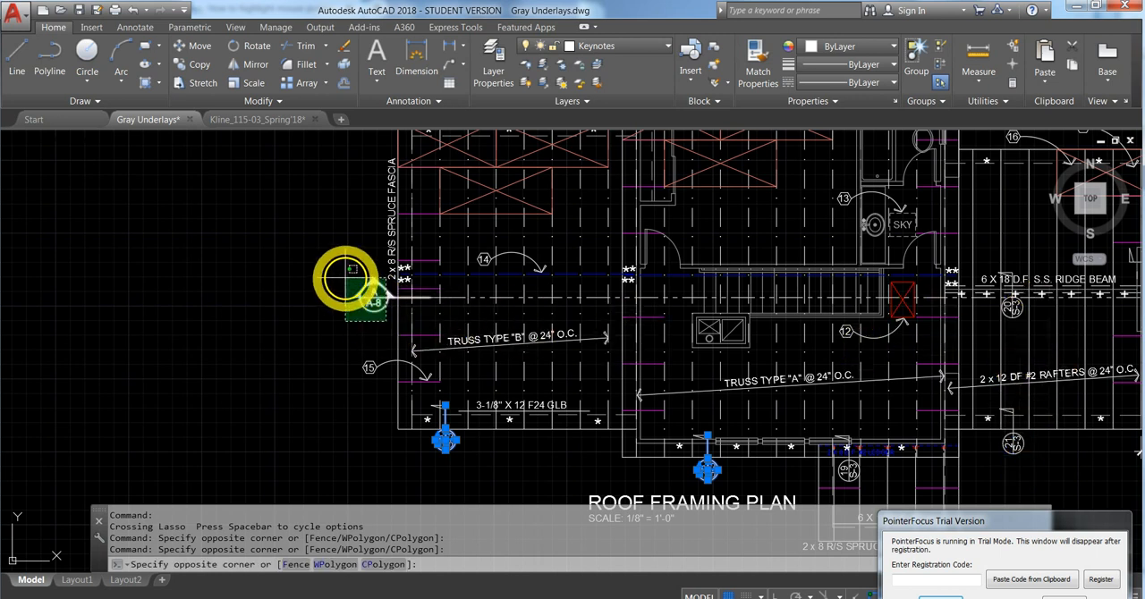
left_click(354, 322)
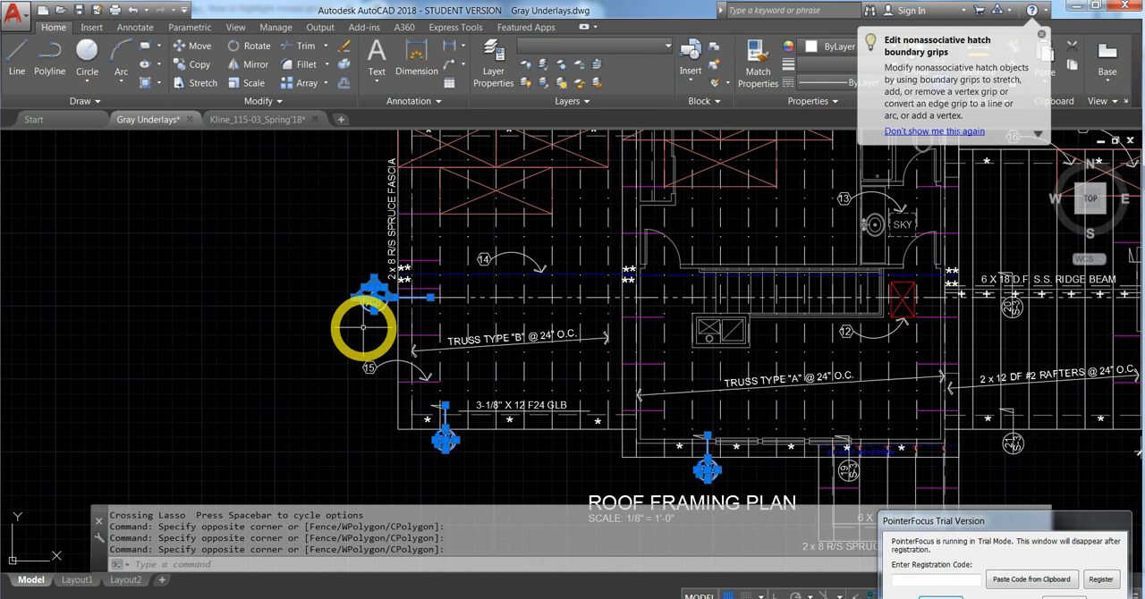
key("Delete")
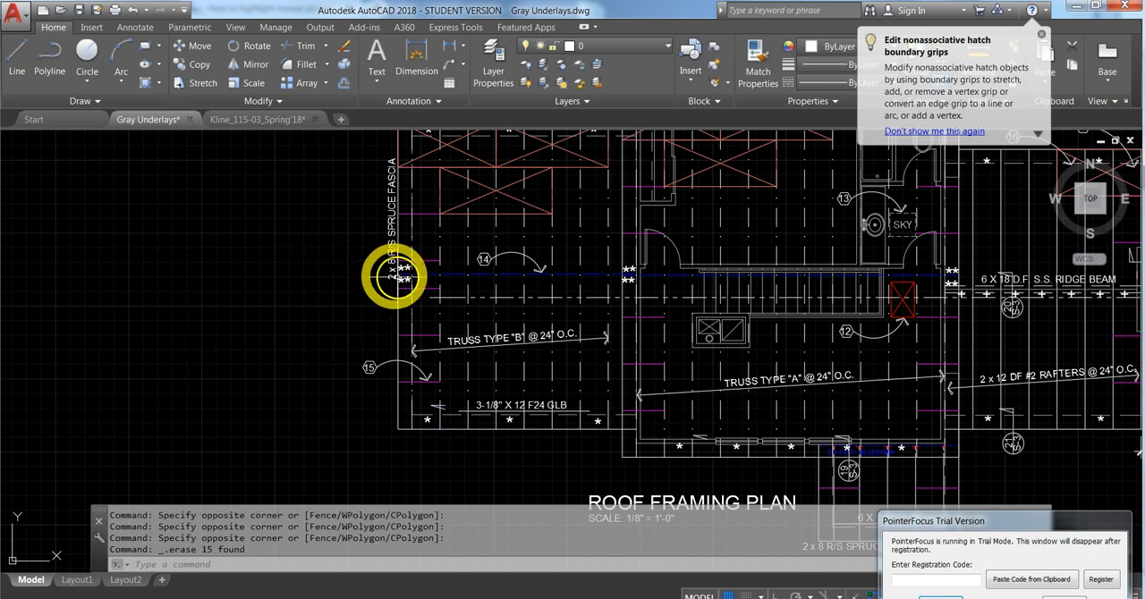
left_click(444, 297)
key("Delete")
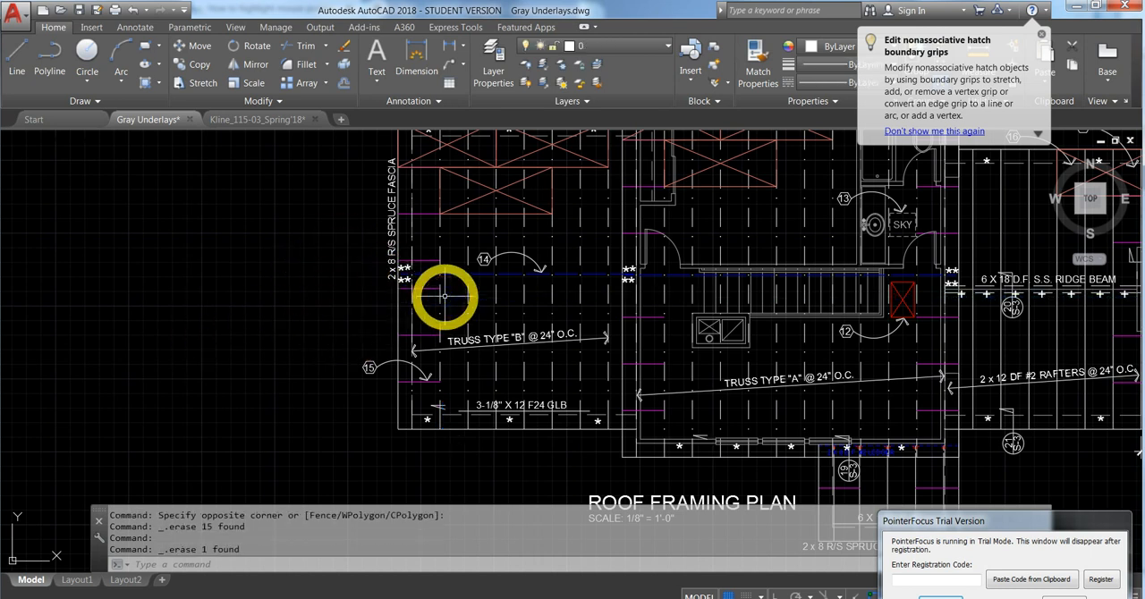
- Add a vertical dimension between the outer lower and upper corners of the central roof section, placed outside the Truss Type "B" area
middle_click_drag(277, 258, 251, 296)
scroll(254, 293, "down", 2)
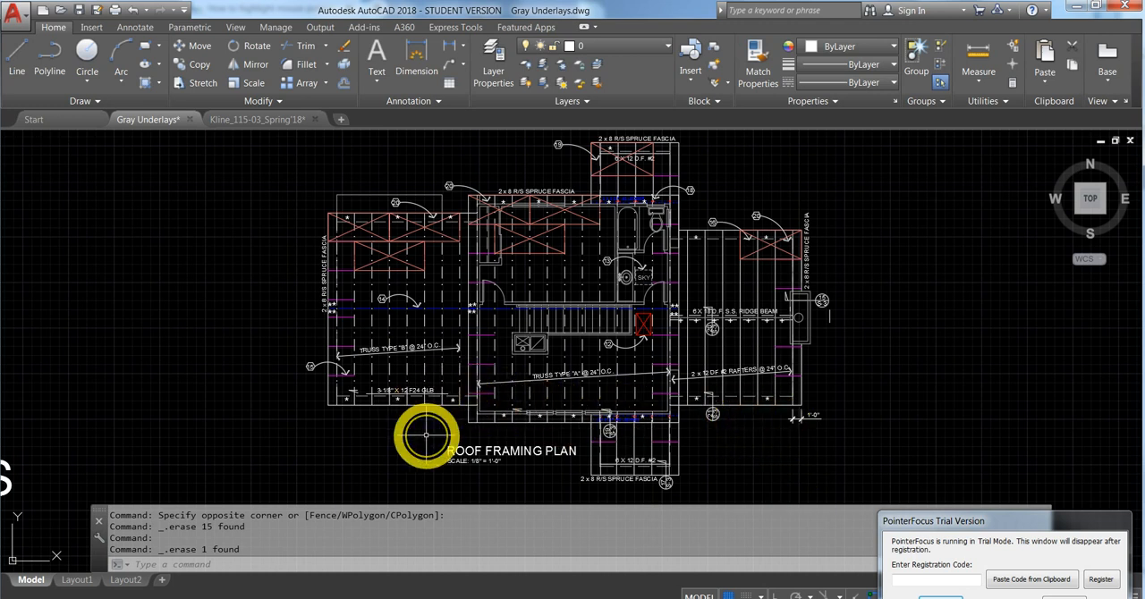
middle_click_drag(424, 435, 435, 431)
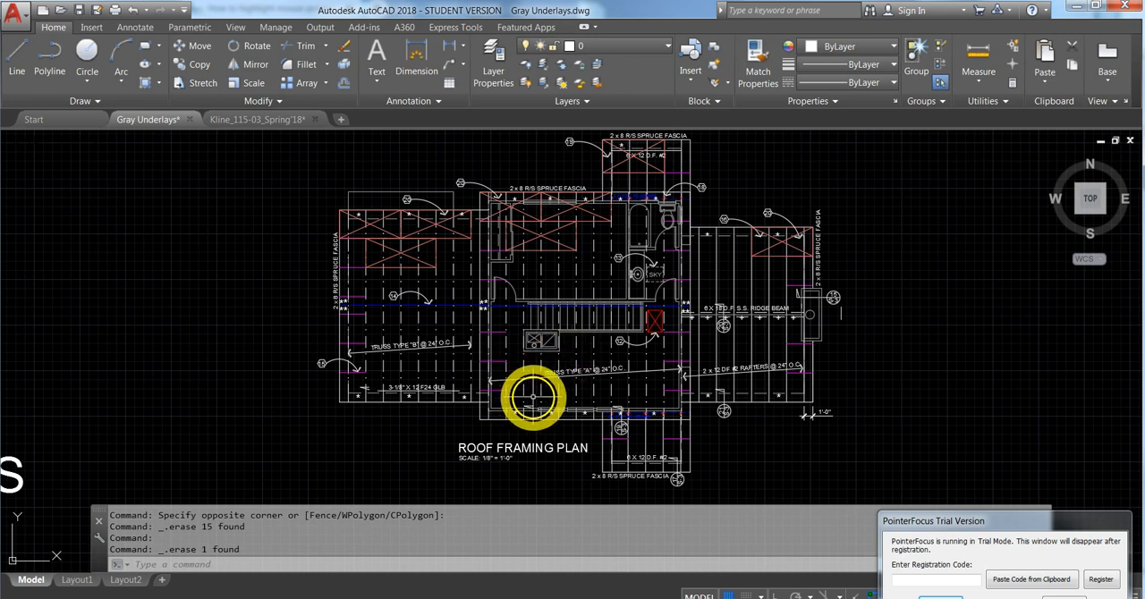
mouse_move(564, 375)
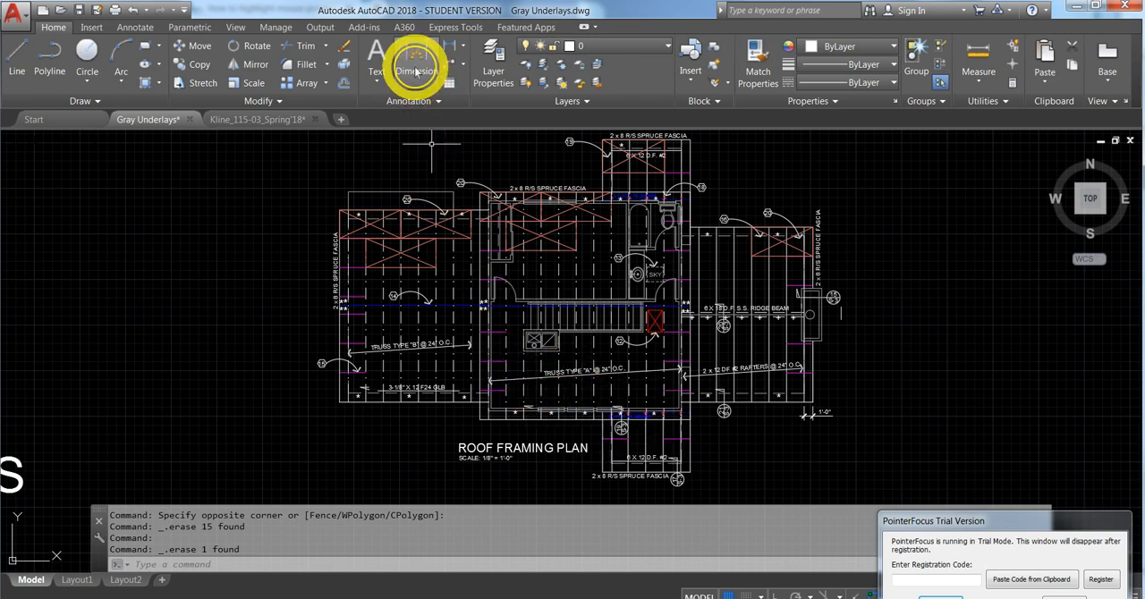
left_click(416, 72)
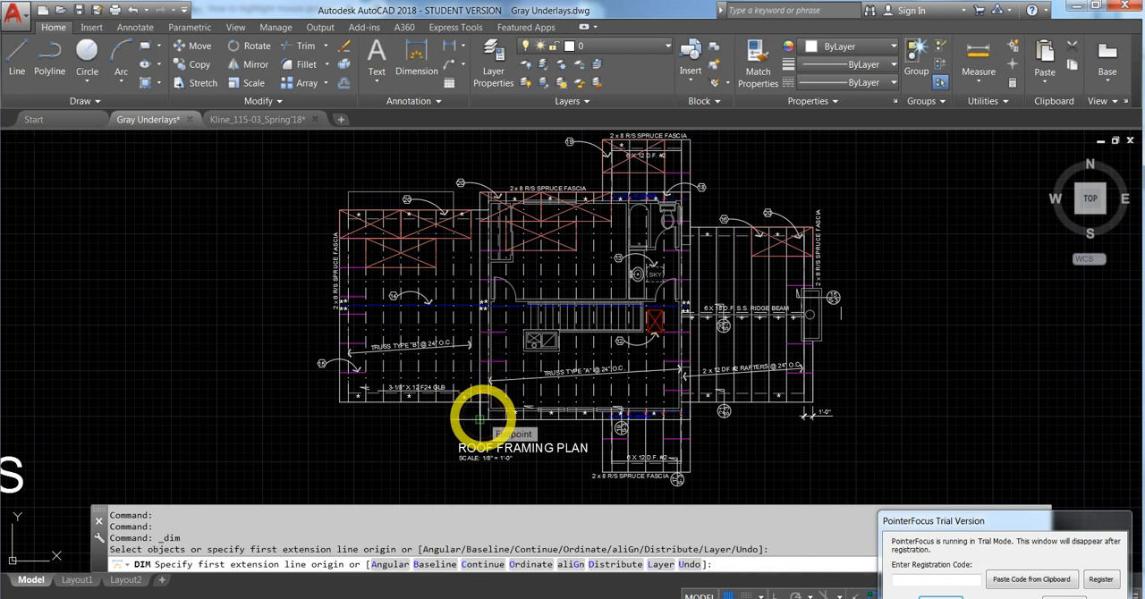
left_click(480, 418)
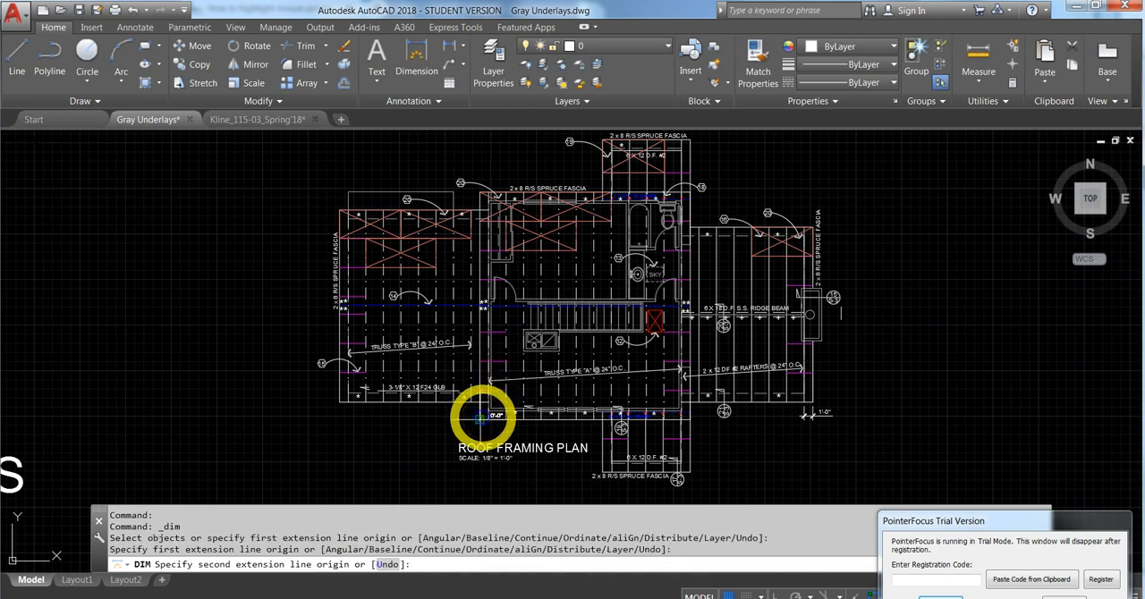
left_click(480, 193)
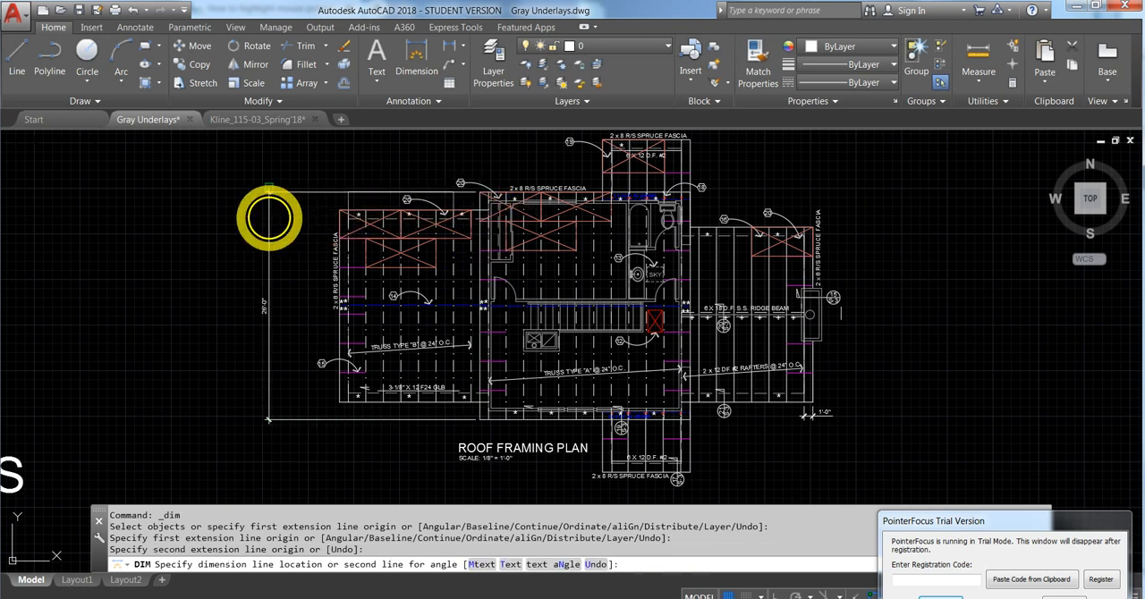
left_click(269, 217)
scroll(237, 313, "up", 6)
scroll(374, 295, "down", 8)
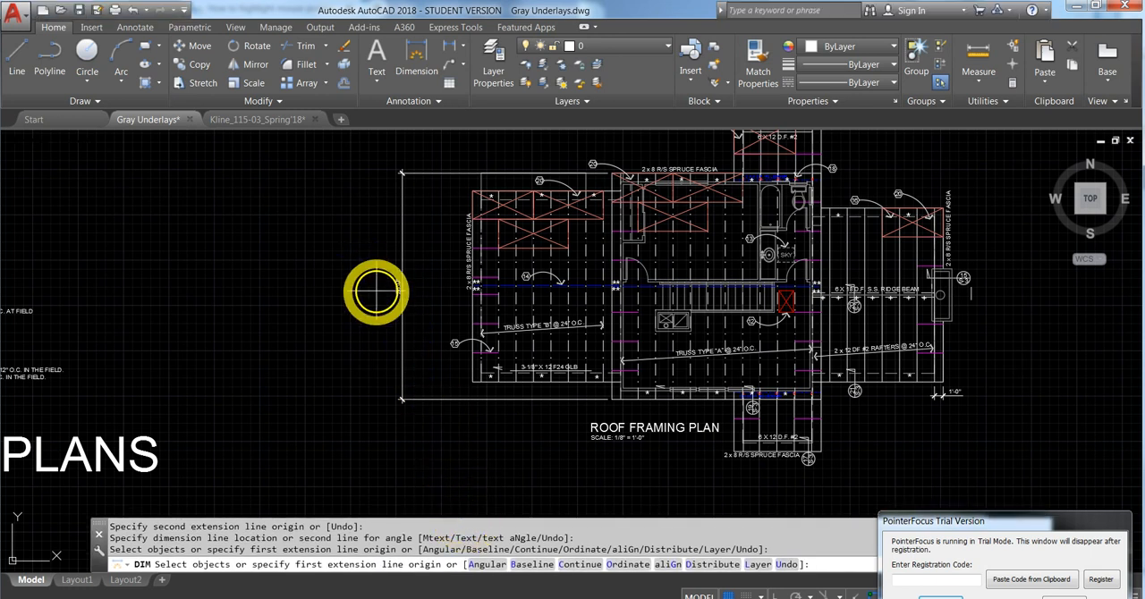
scroll(376, 291, "up", 4)
scroll(370, 292, "down", 5)
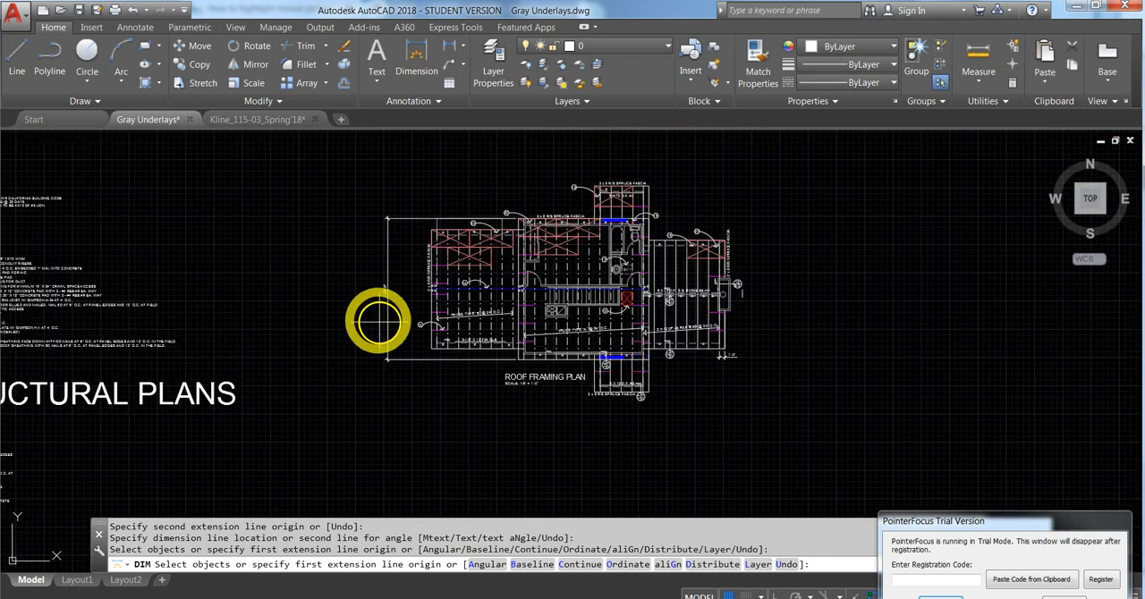
left_click(385, 327)
left_click(383, 294)
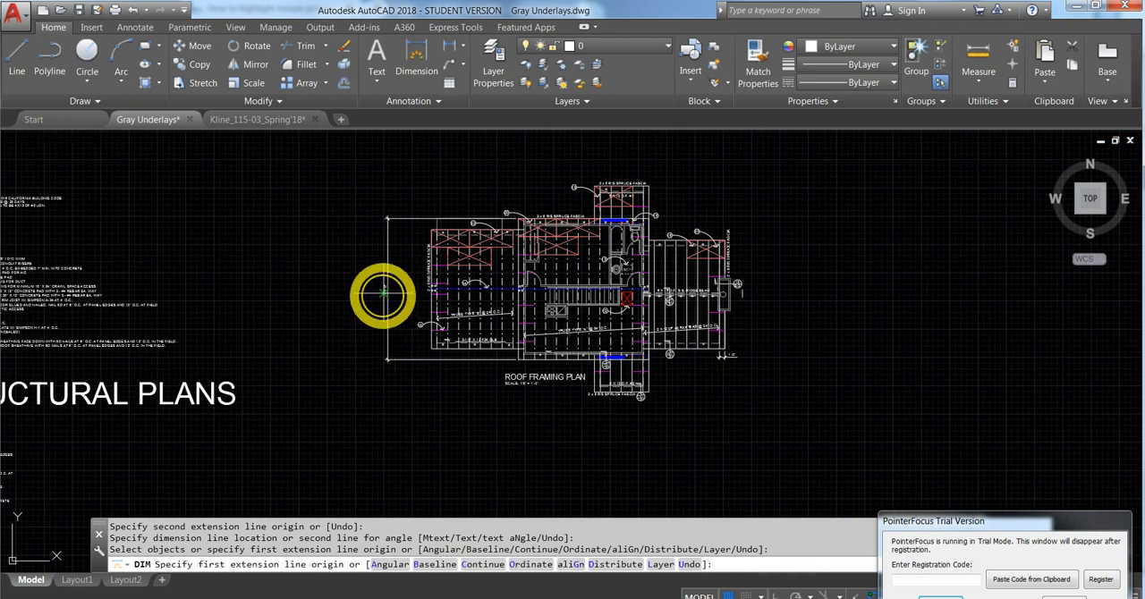
scroll(557, 235, "up", 4)
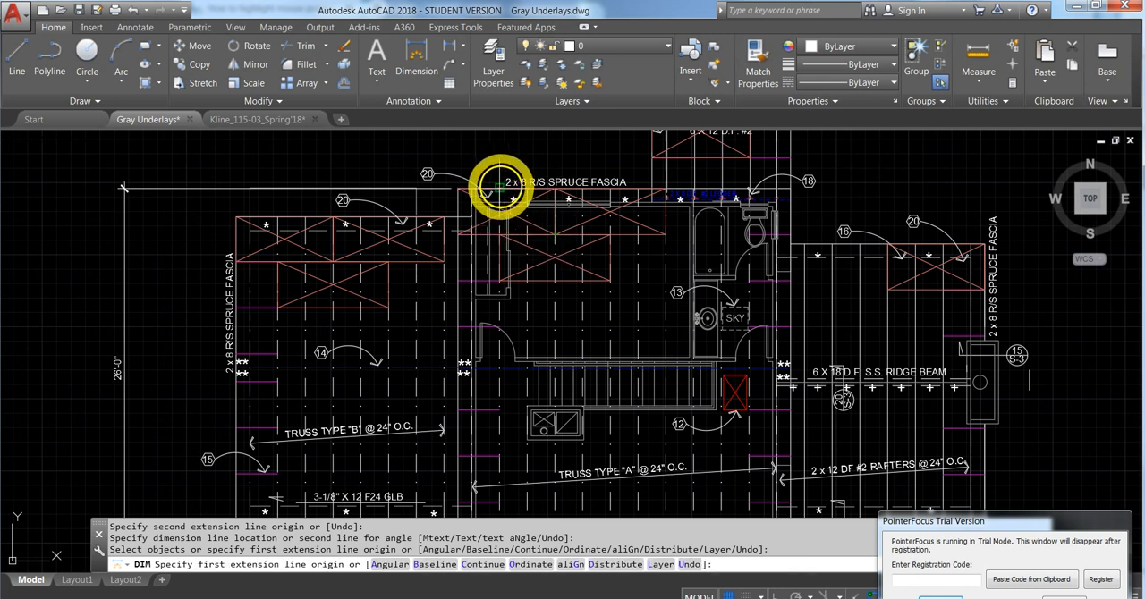
key("Escape")
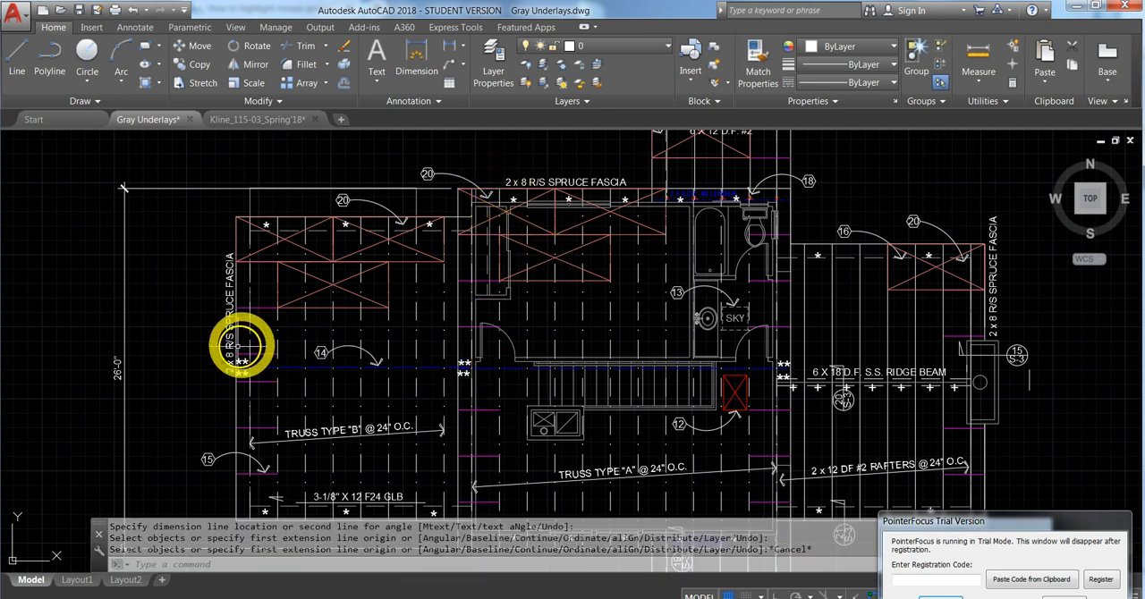
- Draw a horizontal line 26' long in the empty area beyond the roof framing plan's upper corner, with Ortho mode on
middle_click_drag(202, 366, 498, 325)
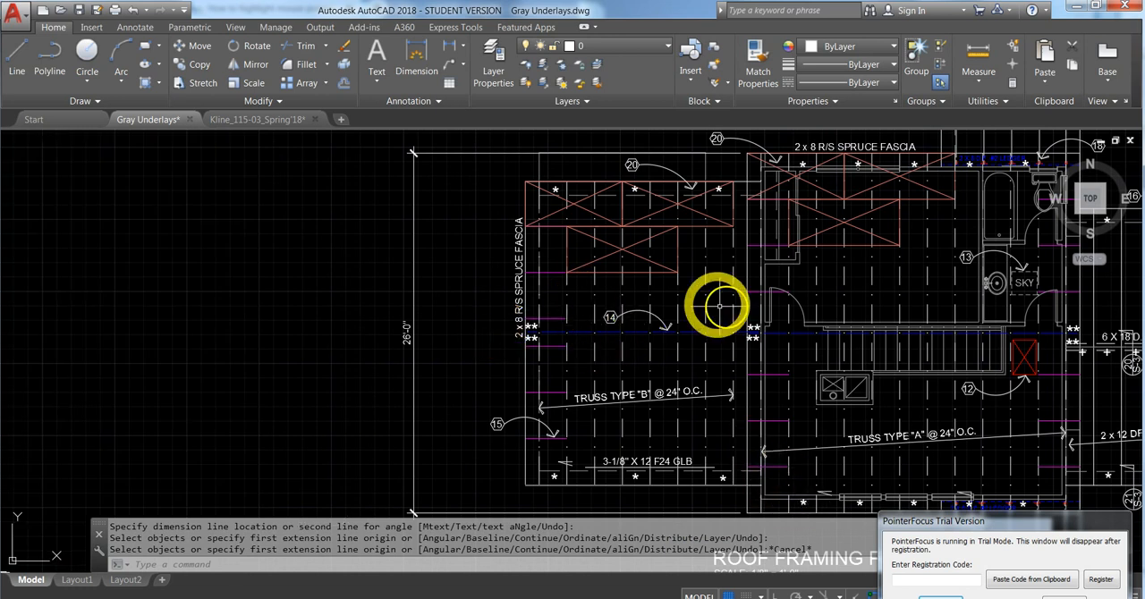
mouse_move(766, 167)
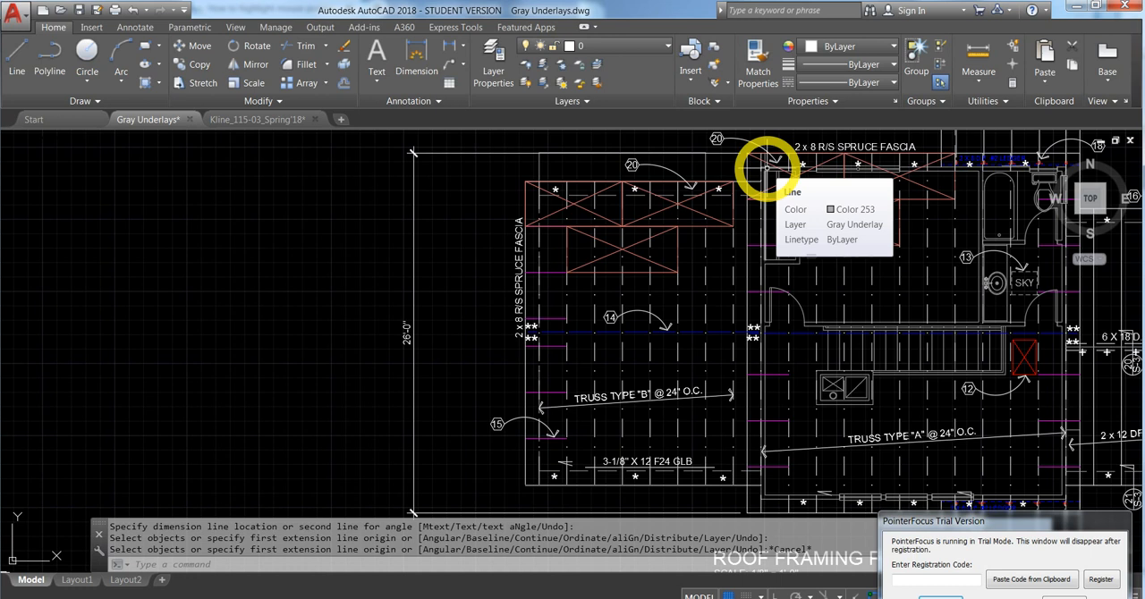
scroll(657, 219, "down", 5)
key("Escape")
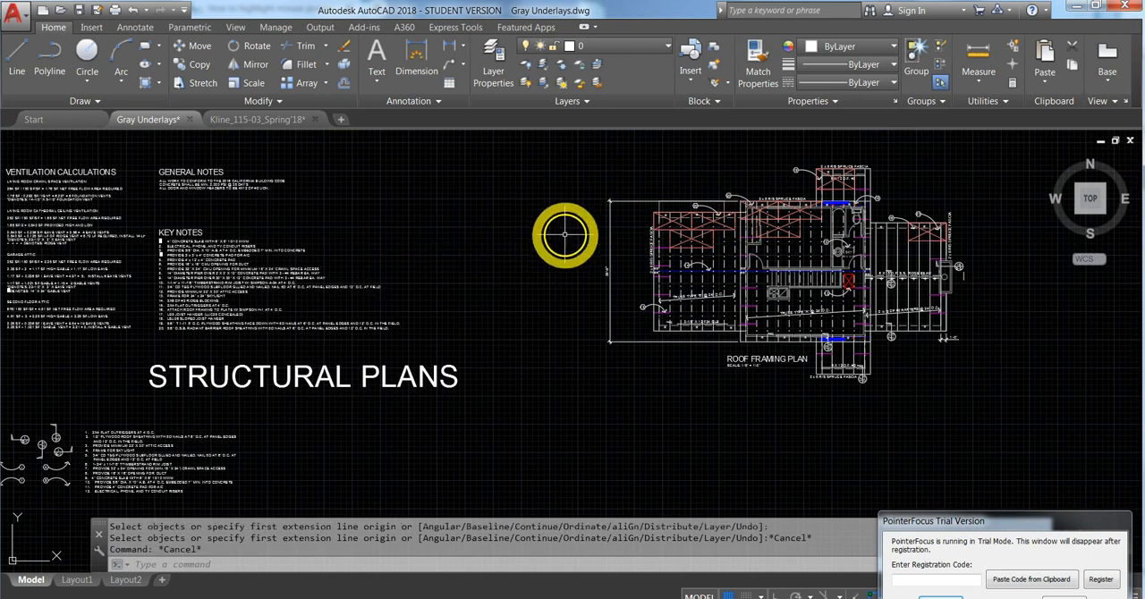
middle_click_drag(563, 230, 486, 288)
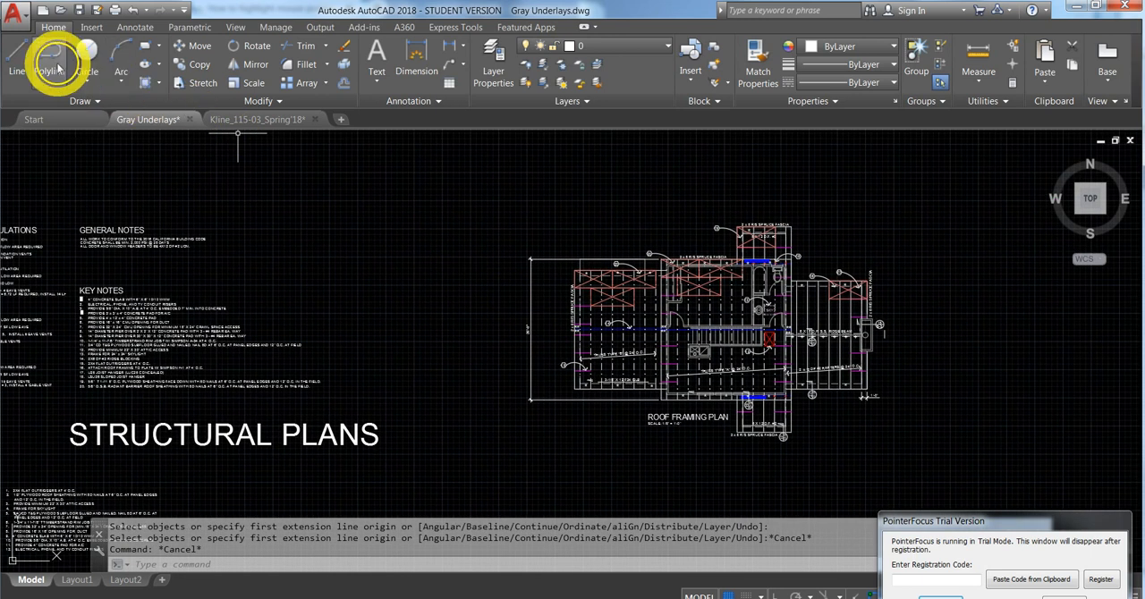
left_click(18, 62)
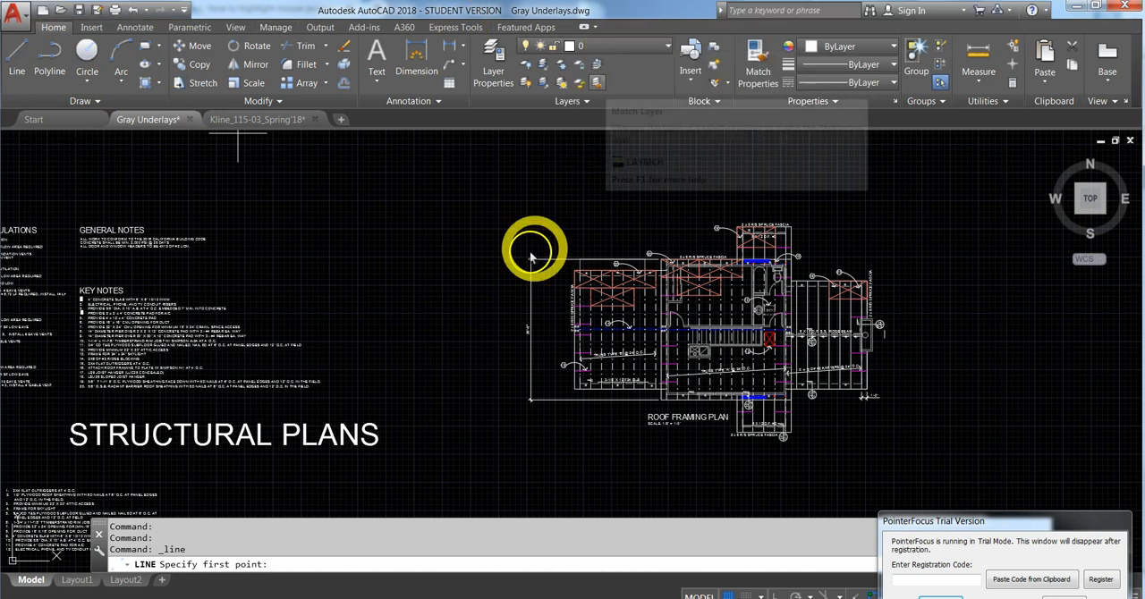
left_click(394, 226)
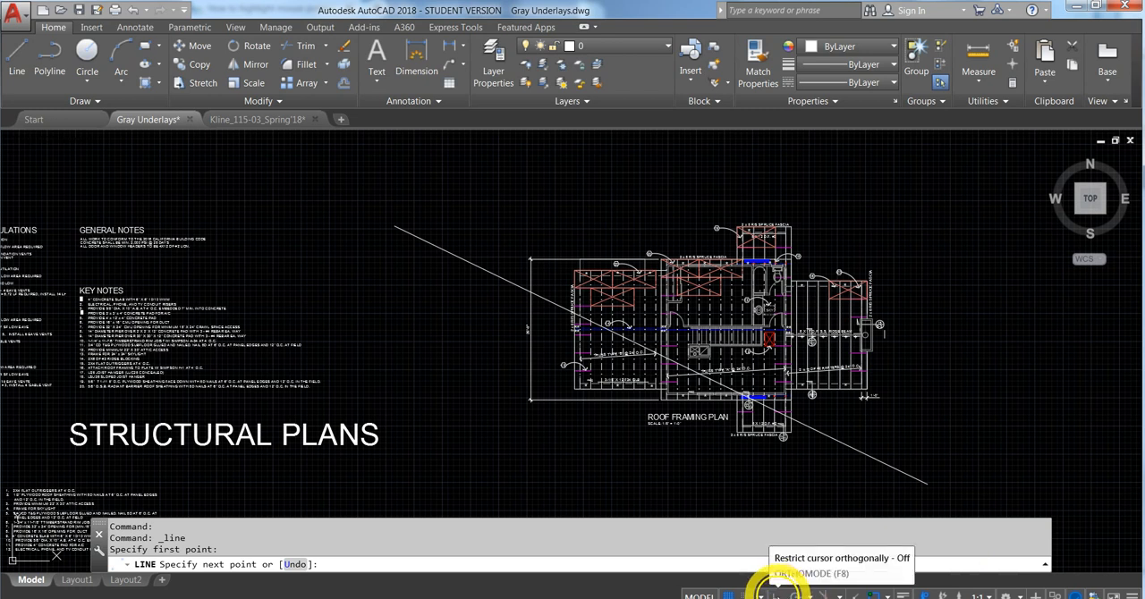
left_click(776, 591)
scroll(450, 218, "up", 5)
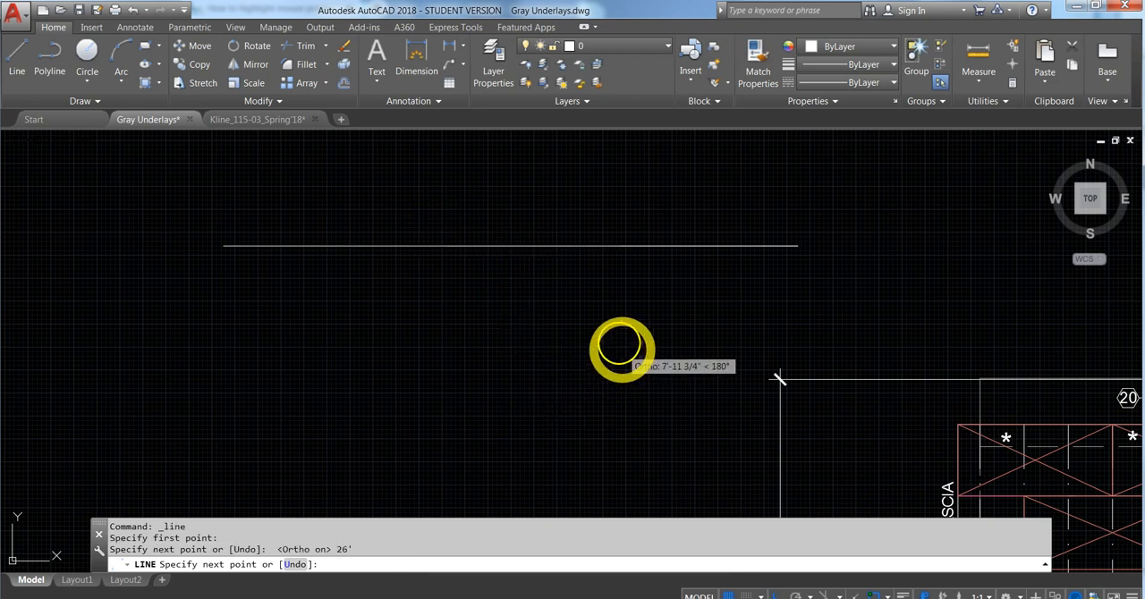
key("Escape")
- Draw a short vertical line downward from each endpoint of the 26' horizontal line
scroll(590, 304, "down", 2)
middle_click_drag(590, 304, 580, 331)
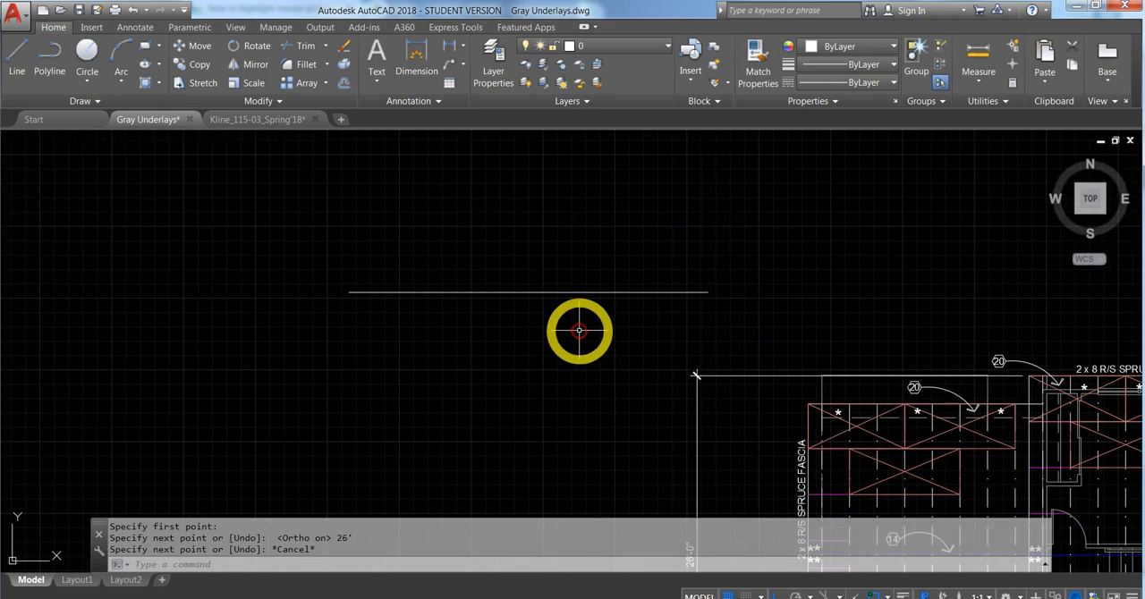
scroll(579, 331, "down", 4)
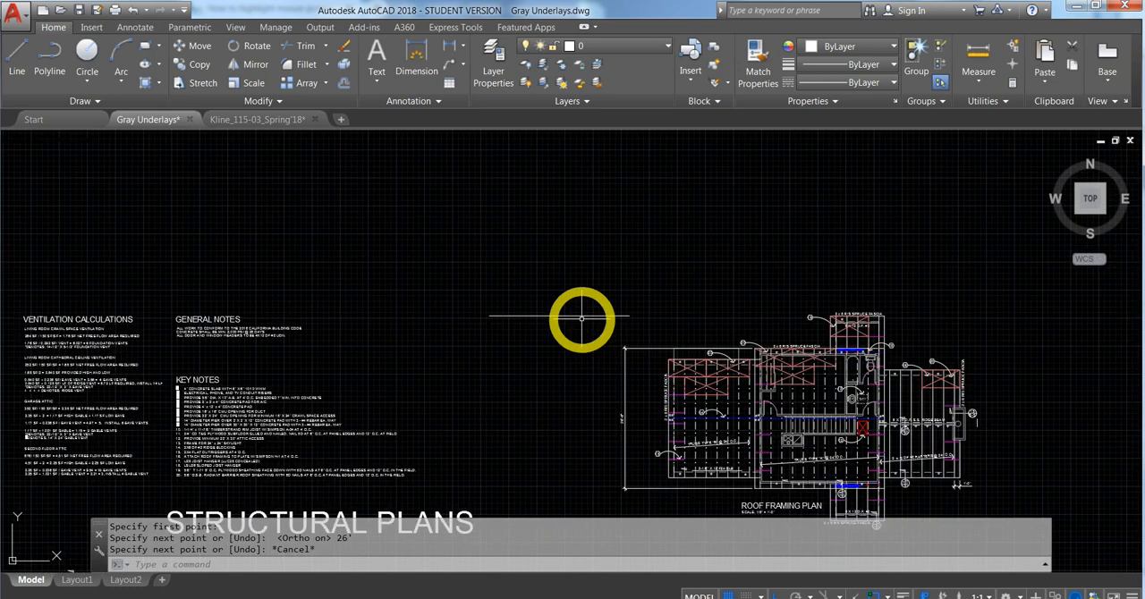
scroll(513, 331, "up", 4)
scroll(452, 279, "up", 2)
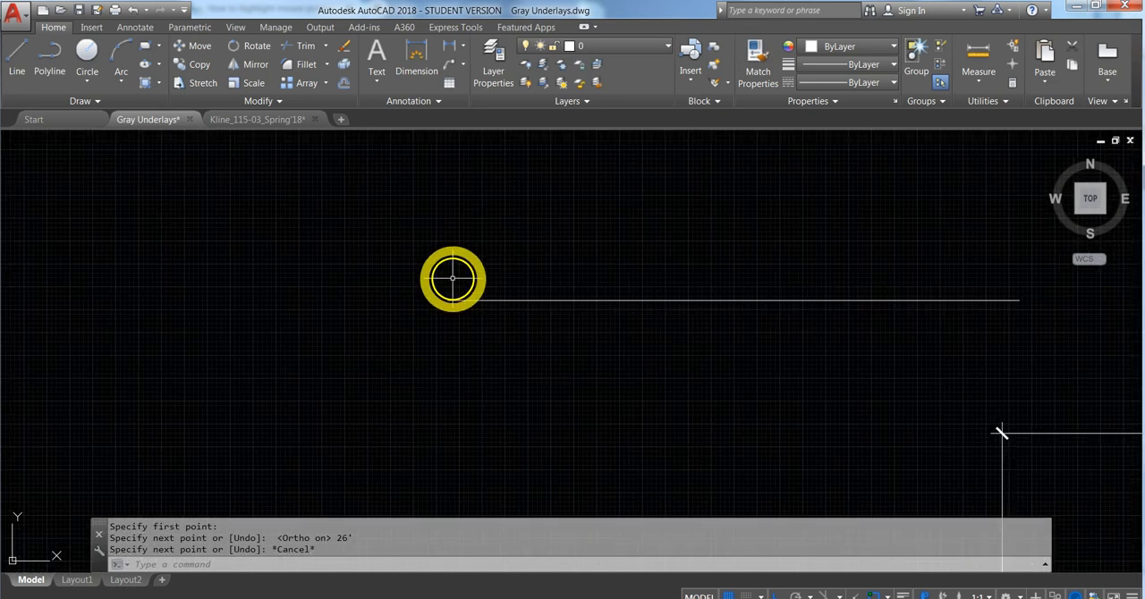
left_click(16, 53)
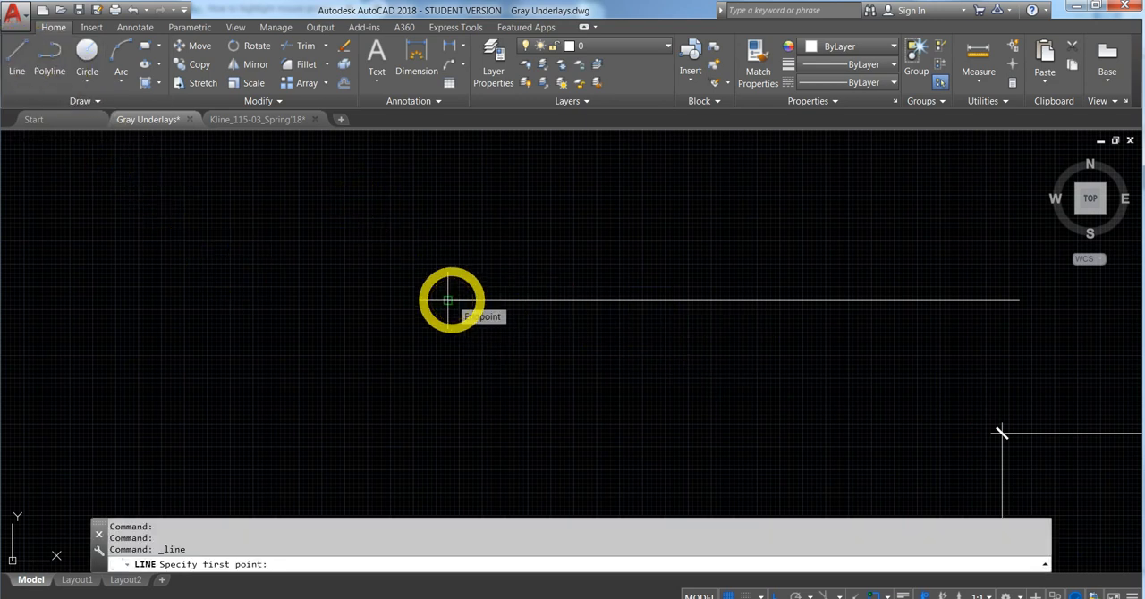
left_click(448, 300)
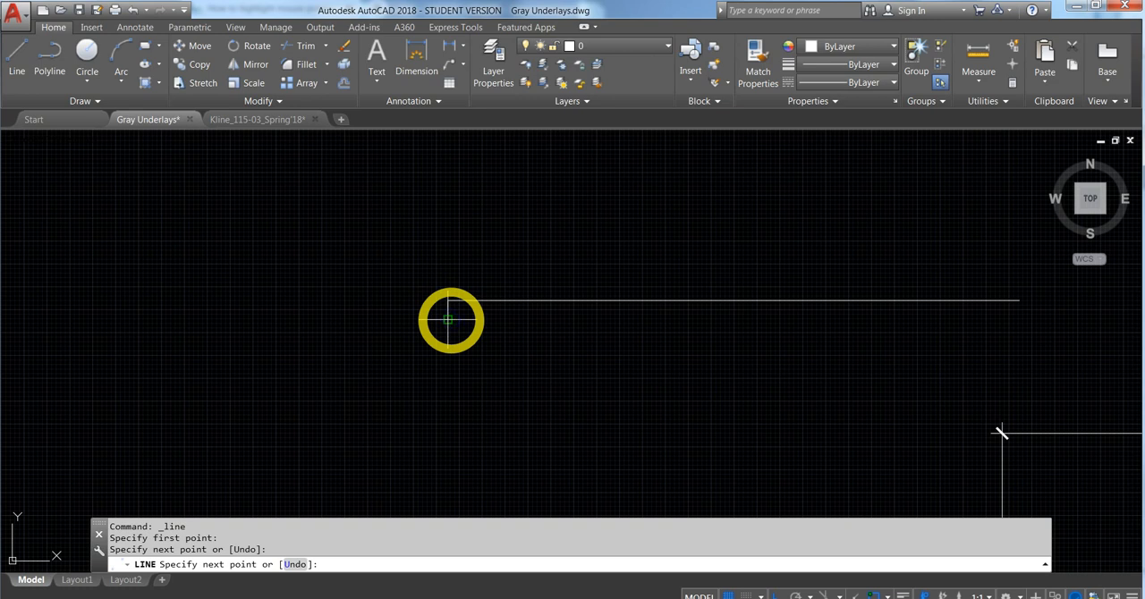
key("Escape")
key("Escape")
left_click(26, 50)
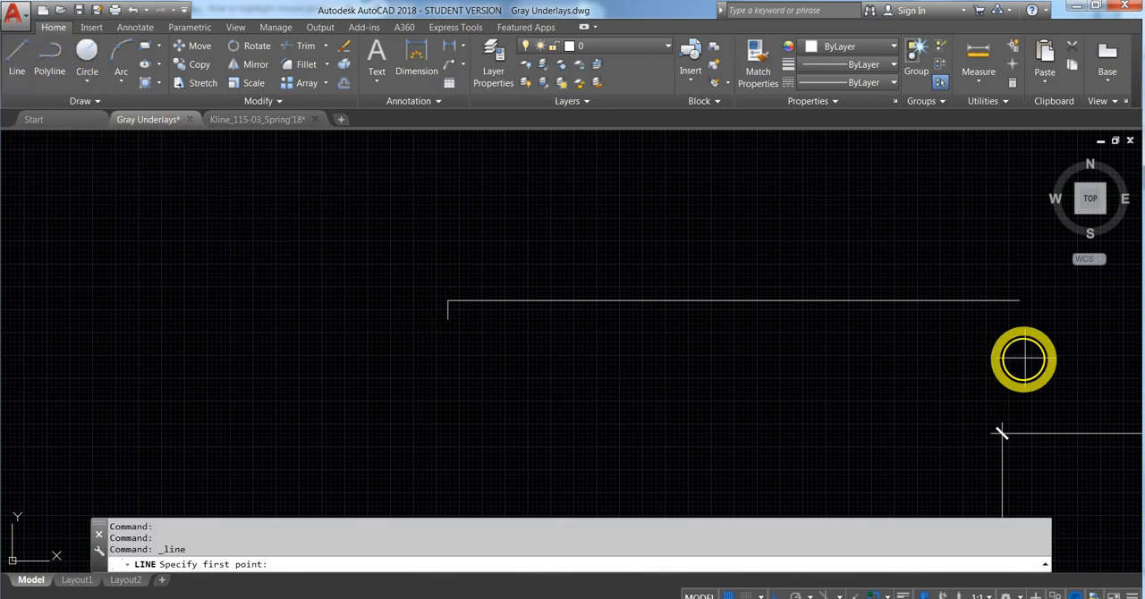
left_click(1019, 301)
key("Escape")
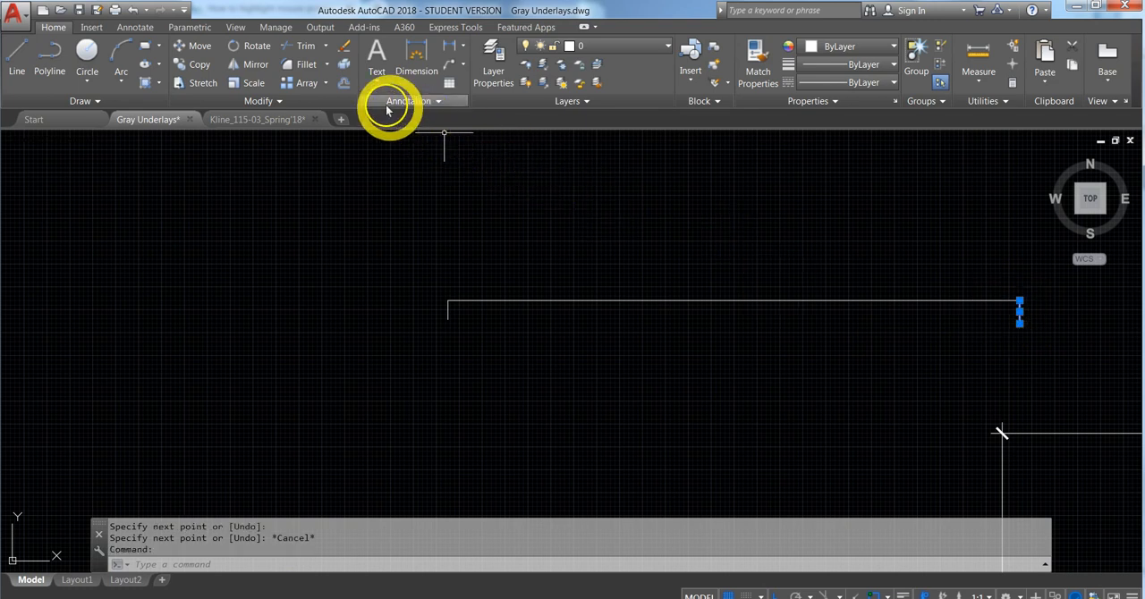
- Offset both short vertical end lines 18" inward along the 26' horizontal line
left_click(346, 83)
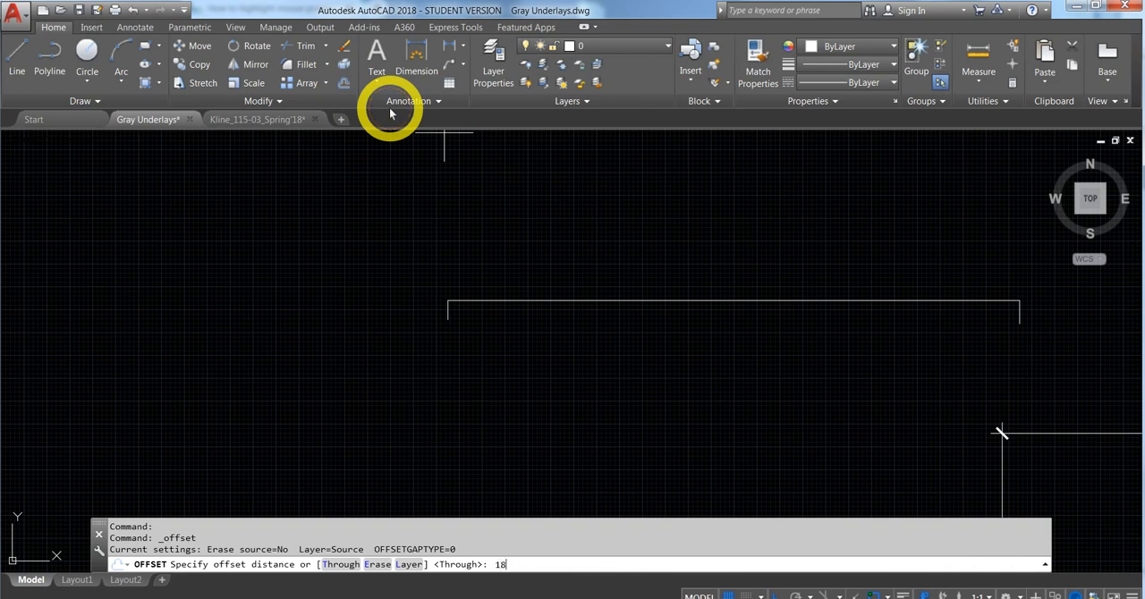
key("Return")
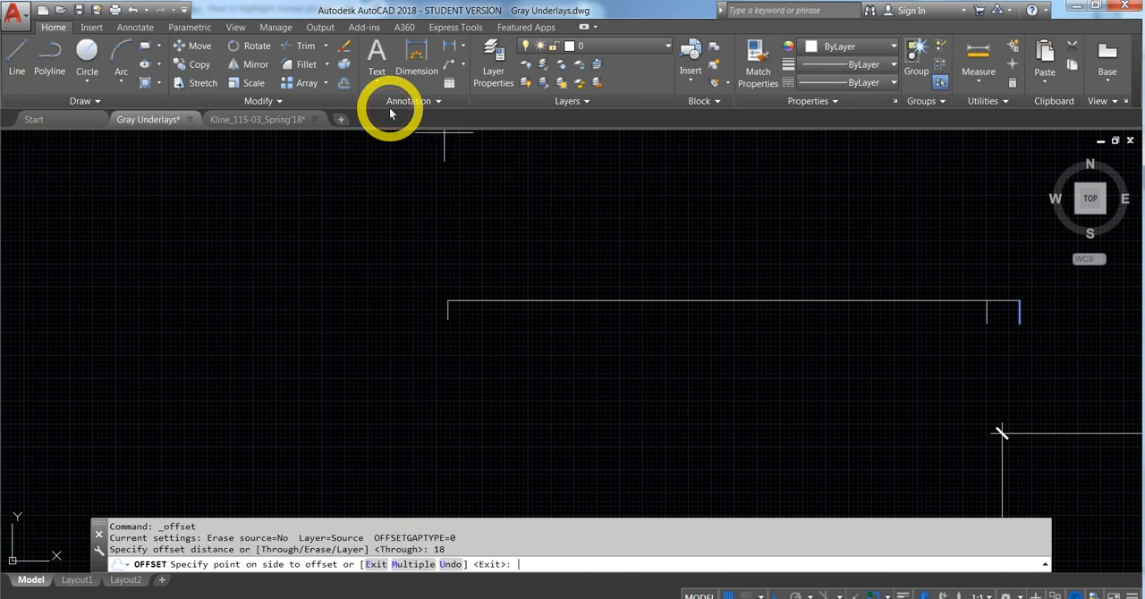
left_click(916, 335)
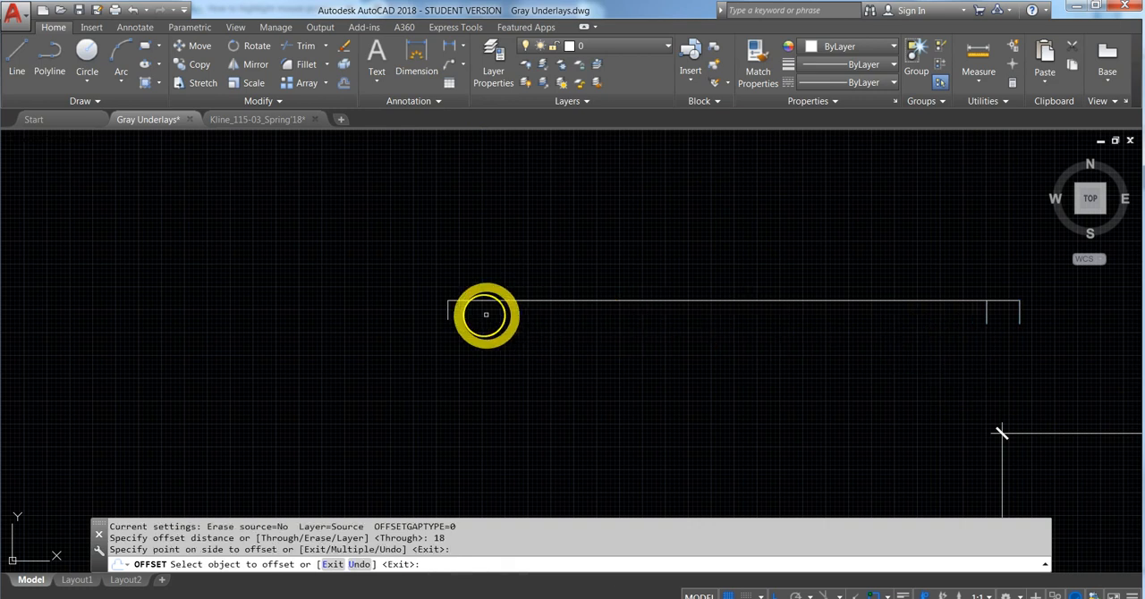
left_click(448, 315)
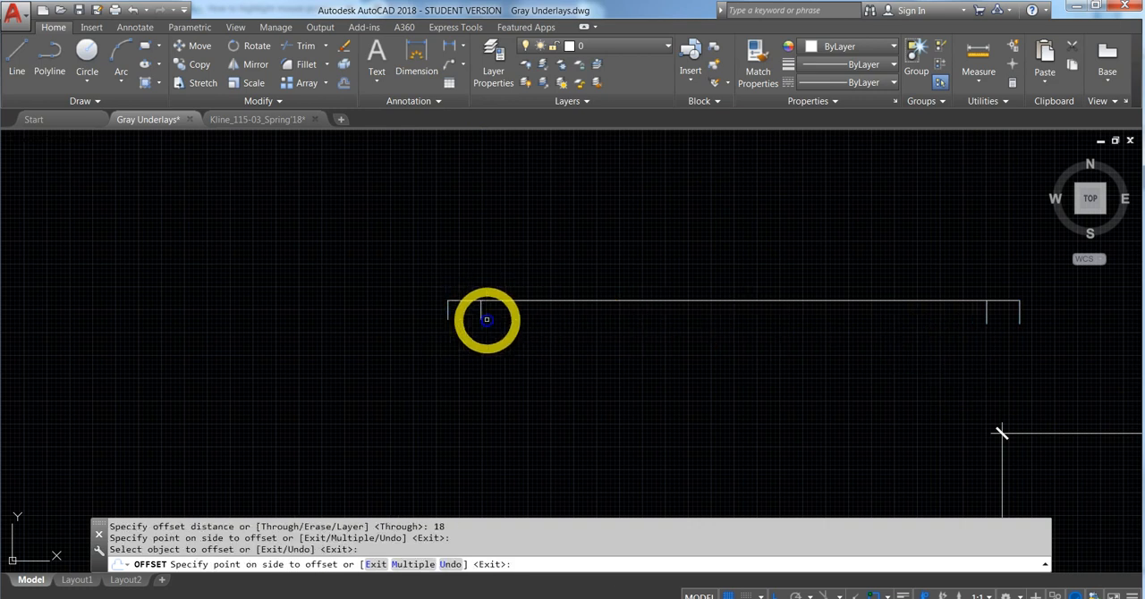
left_click(492, 337)
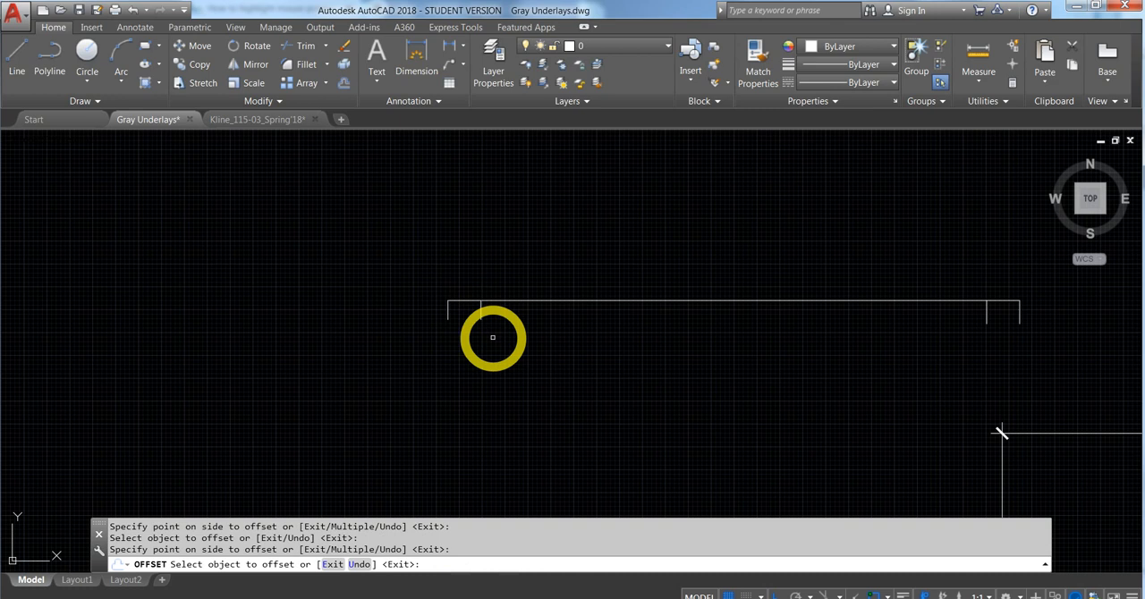
key("Escape")
- Erase the two original short vertical lines at the ends of the 26' horizontal line
left_click(448, 311)
key("Delete")
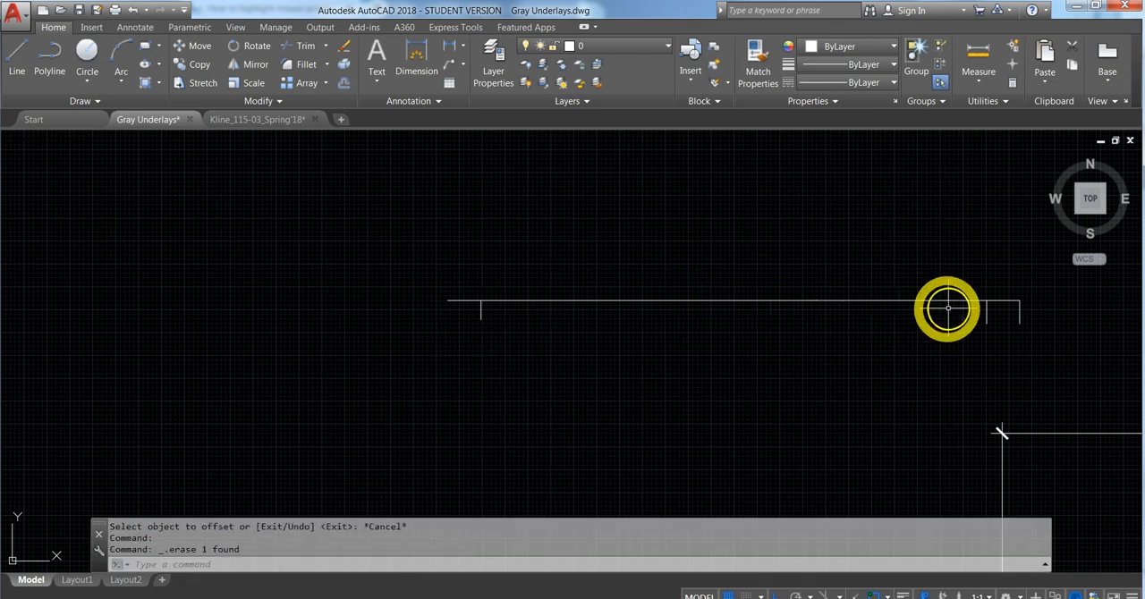
left_click(1020, 315)
key("Delete")
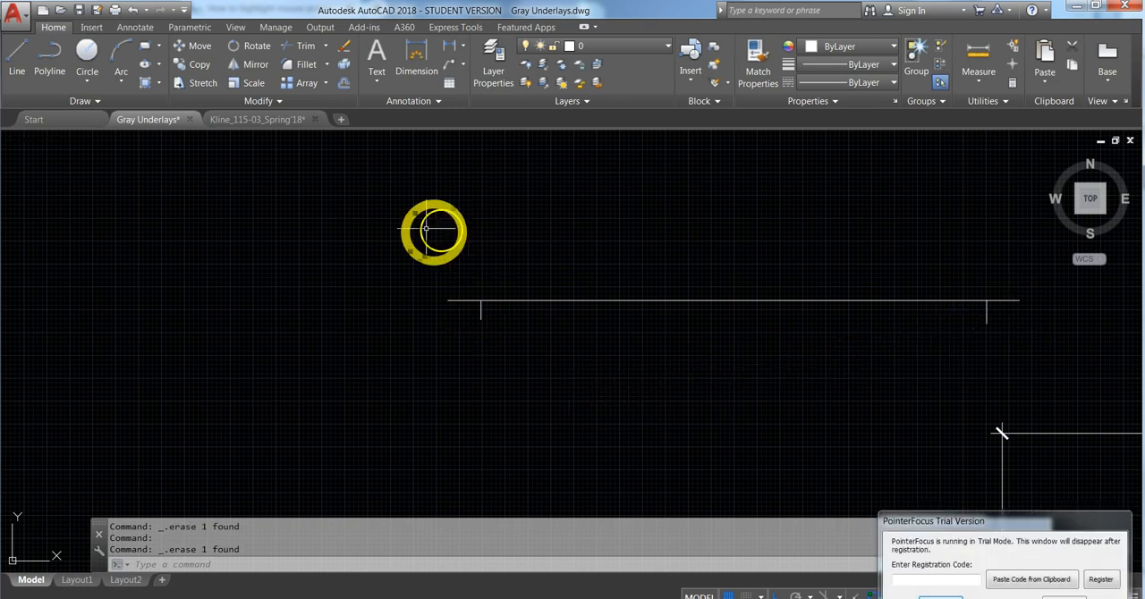
- Examine the slope notes on the roof plan in the other open drawing, and return to the Gray Underlays drawing
middle_click_drag(417, 227, 457, 264)
scroll(456, 265, "down", 5)
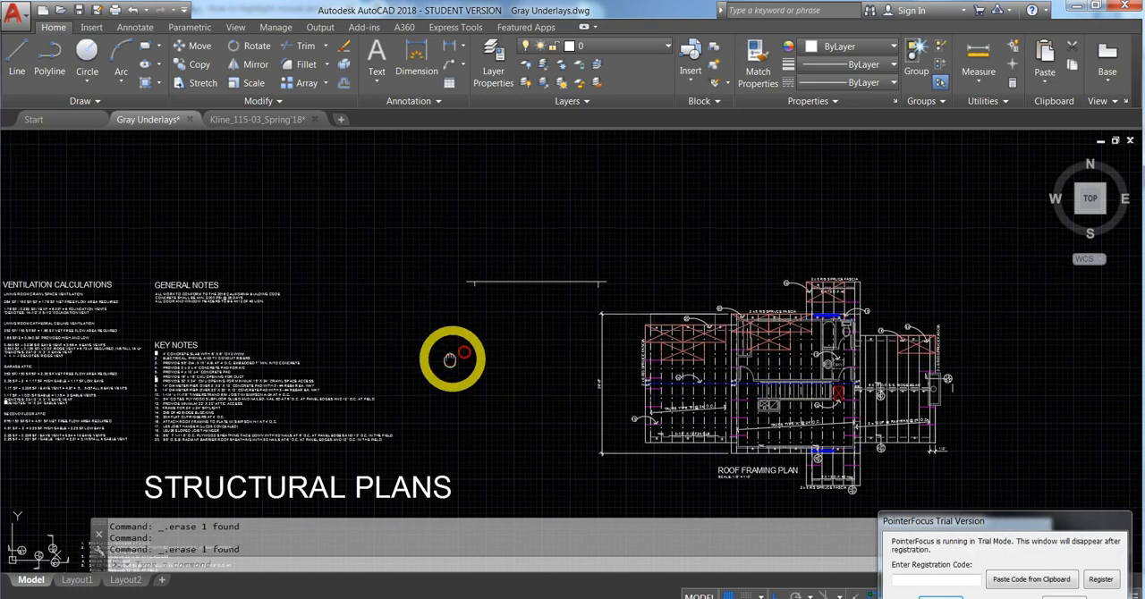
scroll(621, 250, "down", 5)
middle_click_drag(544, 205, 460, 353)
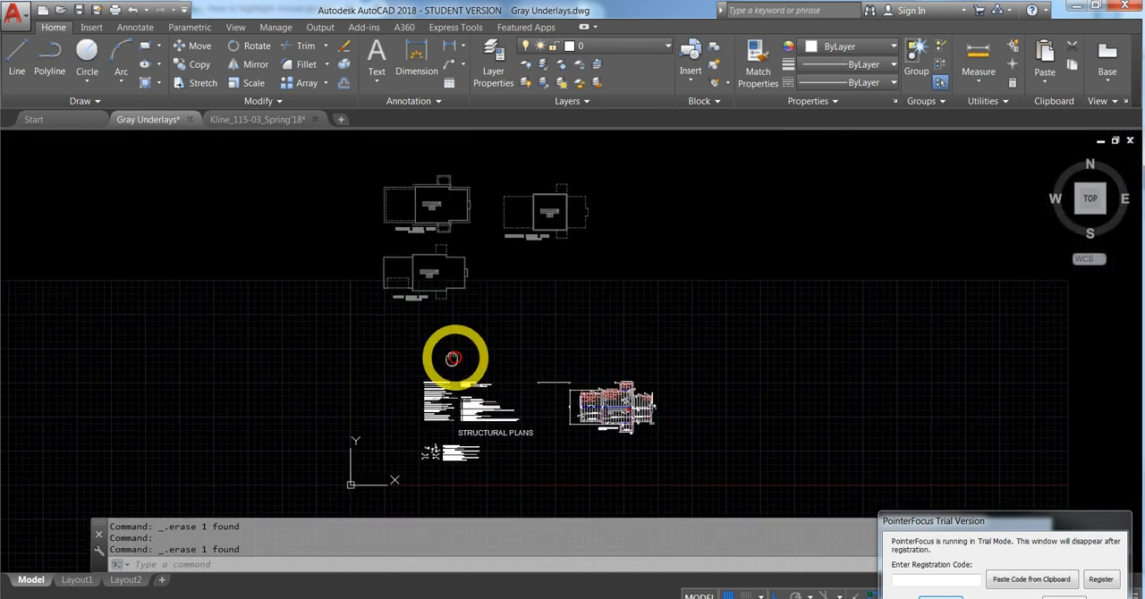
scroll(436, 177, "up", 2)
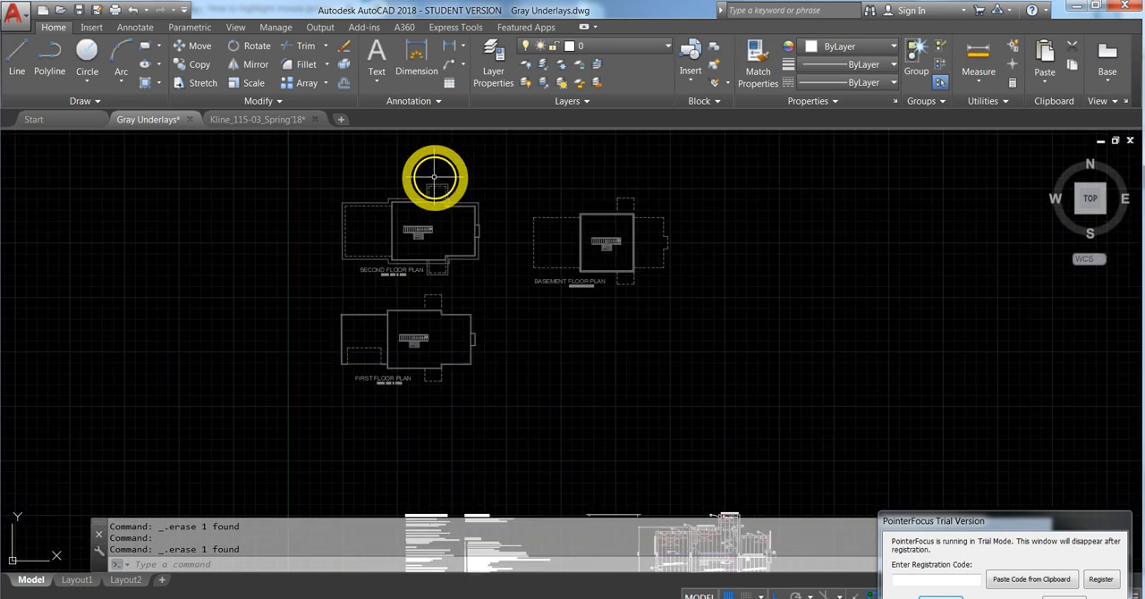
left_click(285, 121)
scroll(438, 253, "down", 10)
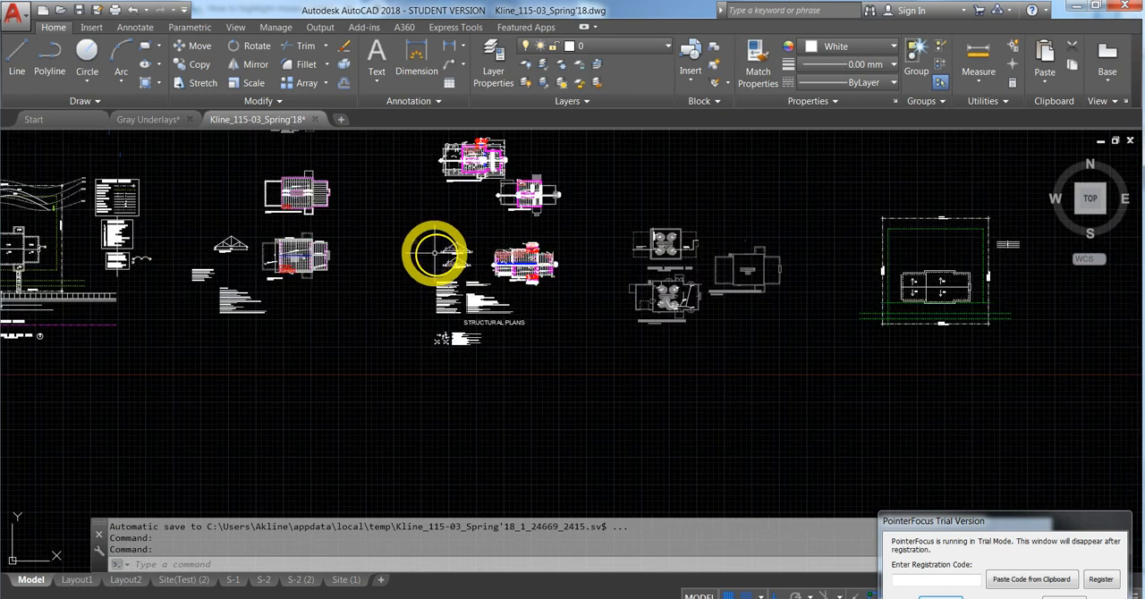
middle_click_drag(957, 265, 846, 278)
scroll(846, 277, "up", 8)
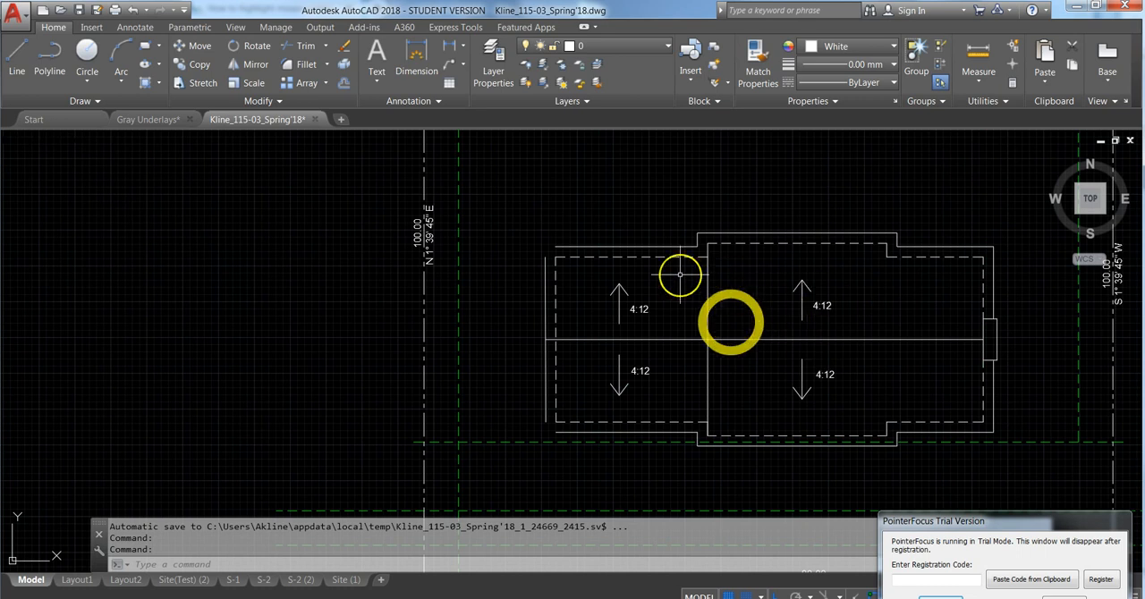
left_click(143, 121)
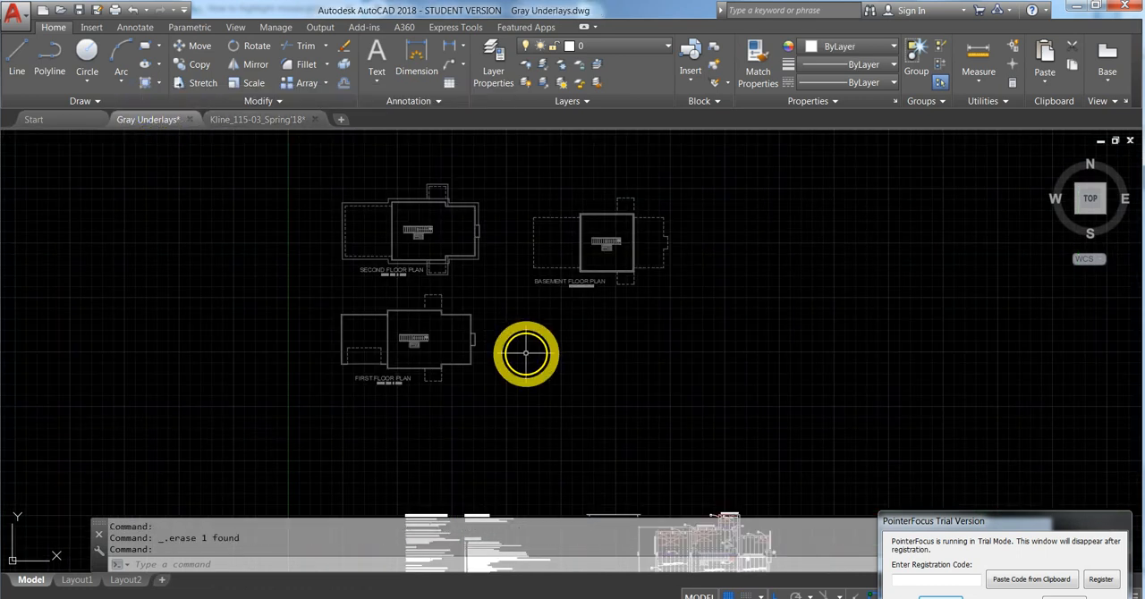
- Draw a vertical line about 10' long upward from the midpoint of the 26' horizontal line
scroll(536, 358, "up", 1)
middle_click_drag(503, 318, 430, 256)
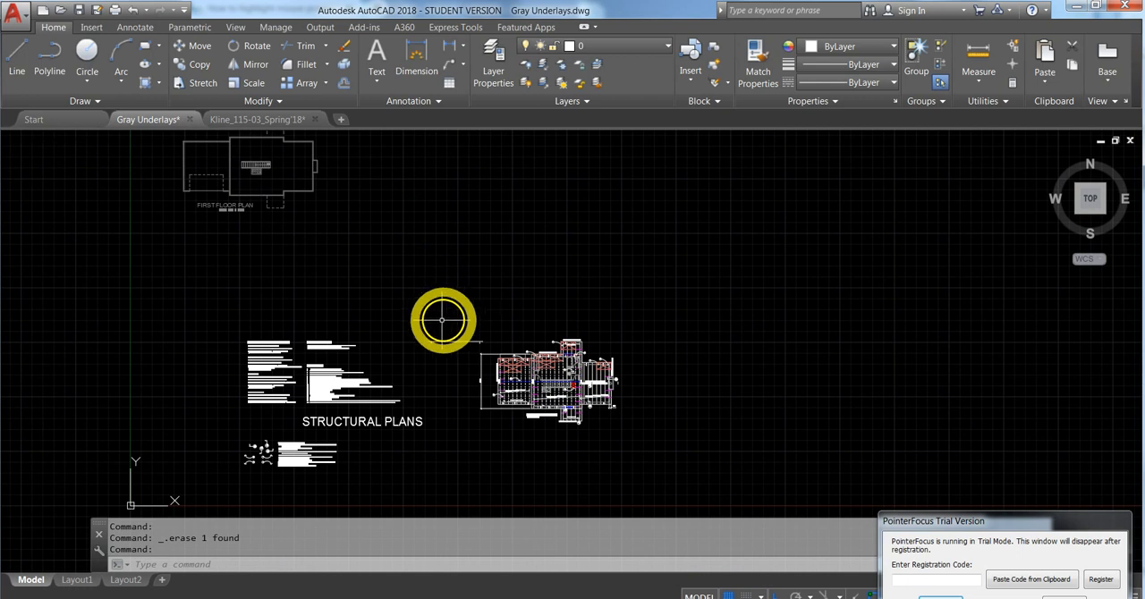
scroll(440, 317, "up", 3)
scroll(408, 329, "up", 4)
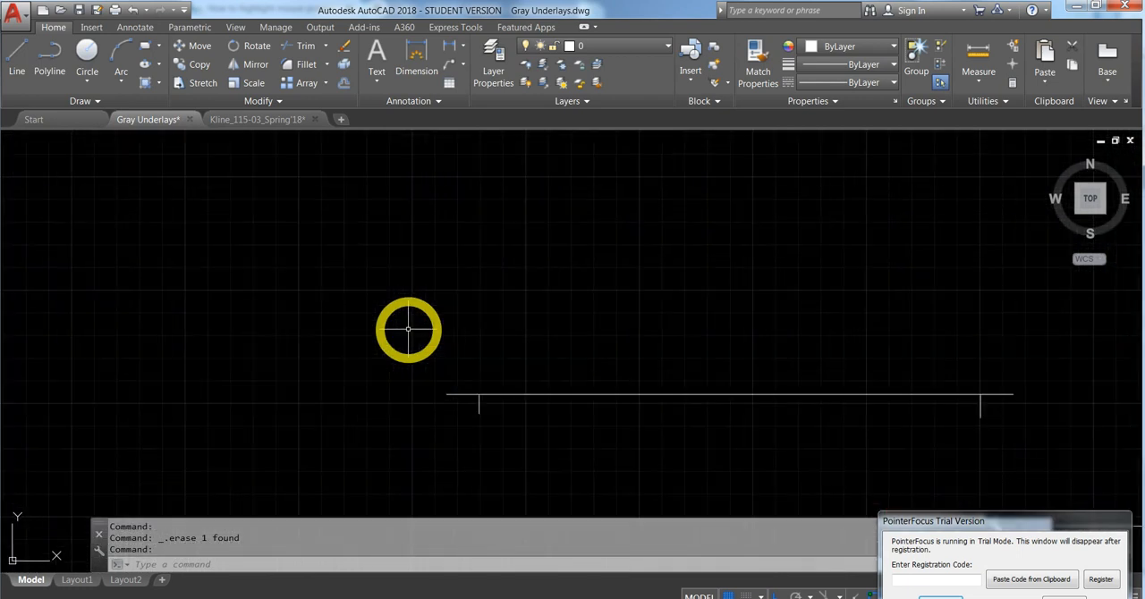
left_click(13, 55)
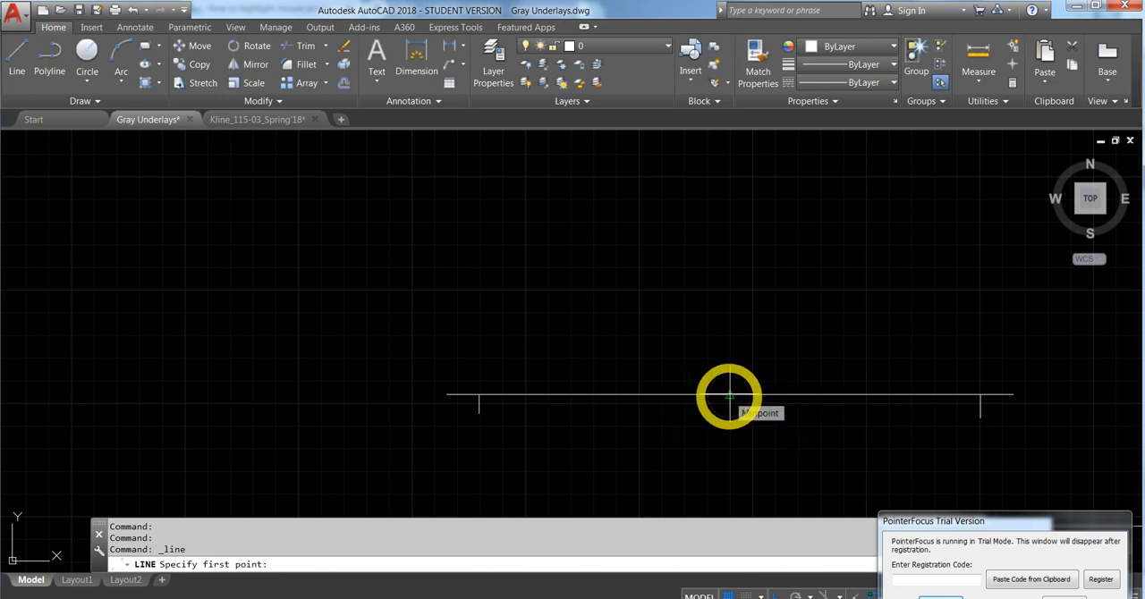
left_click(729, 394)
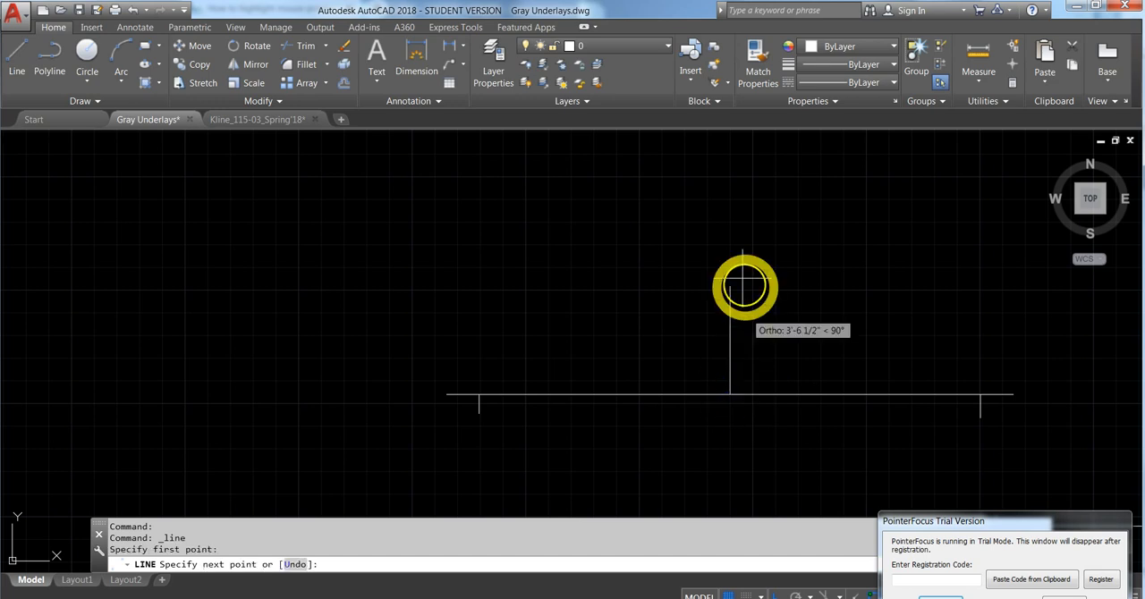
left_click(731, 178)
key("Escape")
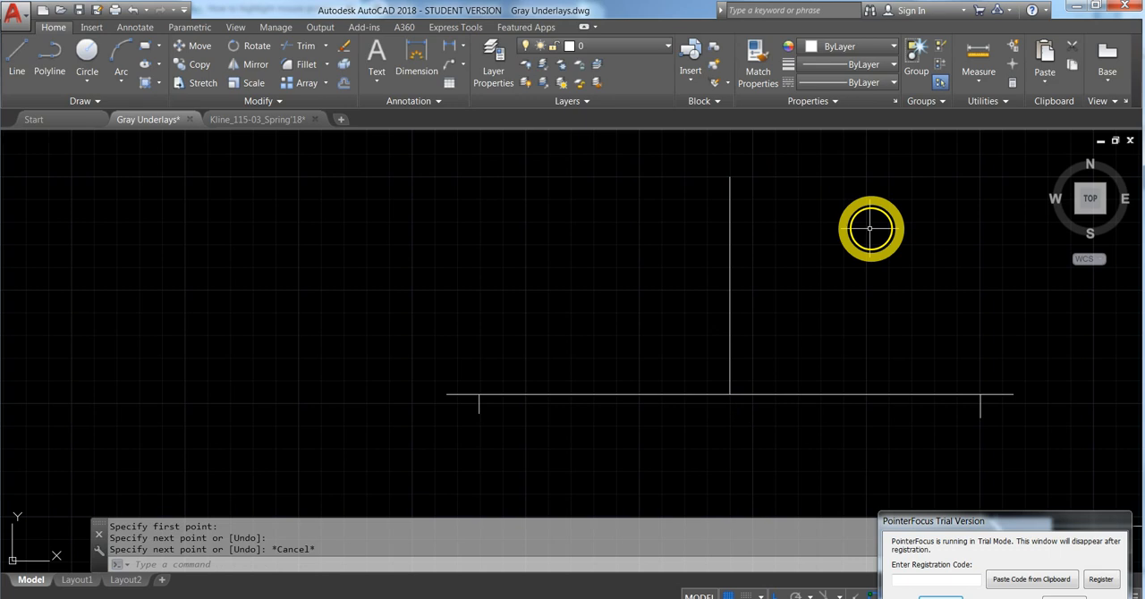
- Draw a 12" horizontal line inward from the left end of the 26' line, continuing 4" vertically upward
left_click(18, 67)
scroll(475, 389, "up", 2)
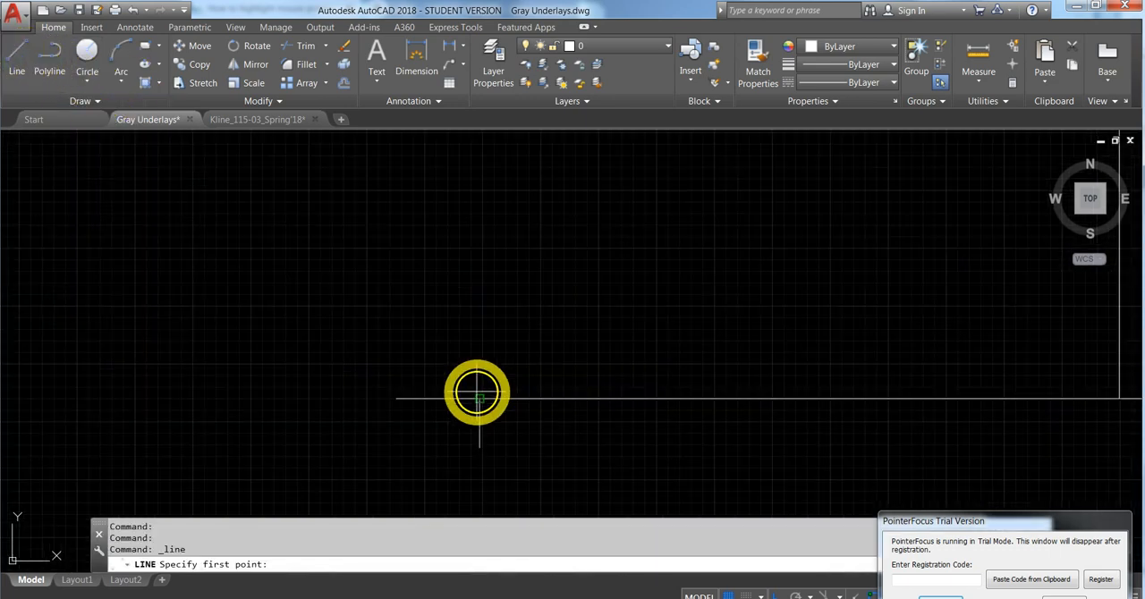
left_click(396, 398)
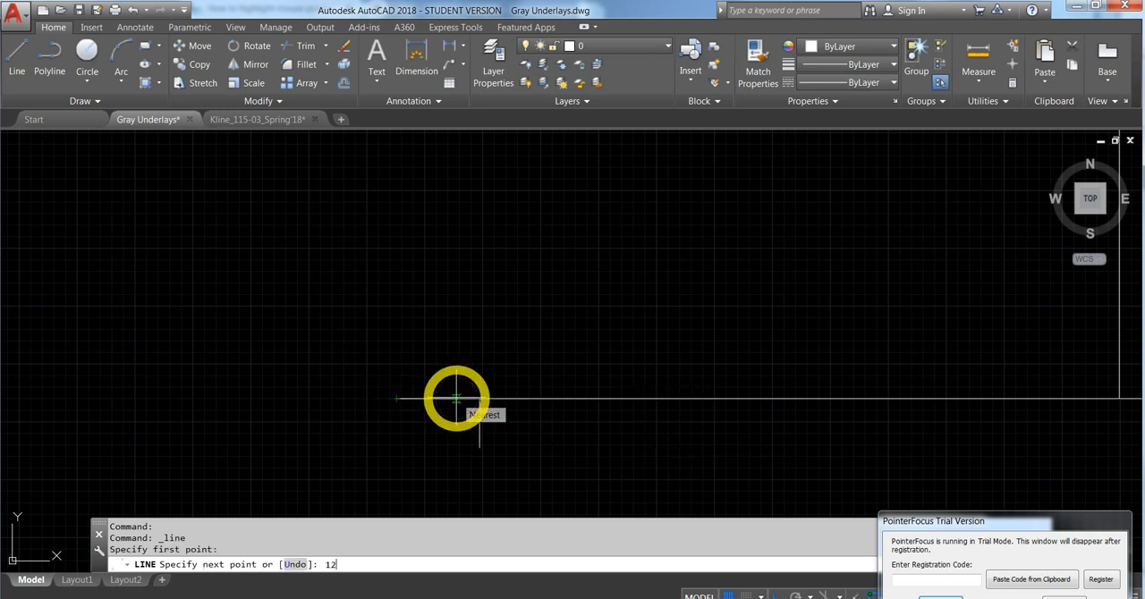
type("12")
key("Return")
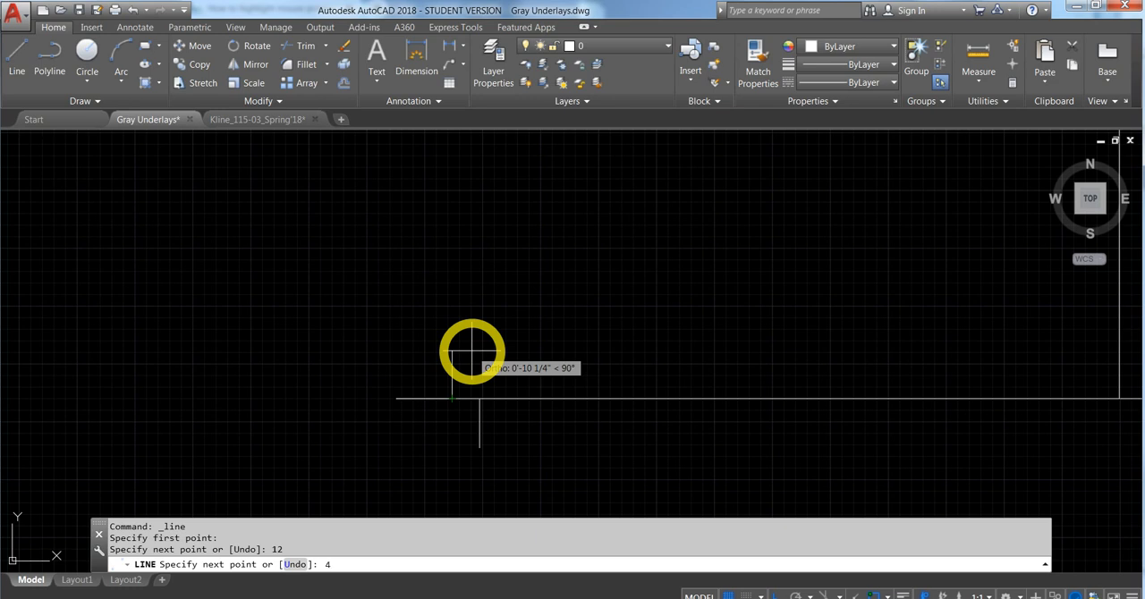
key("Return")
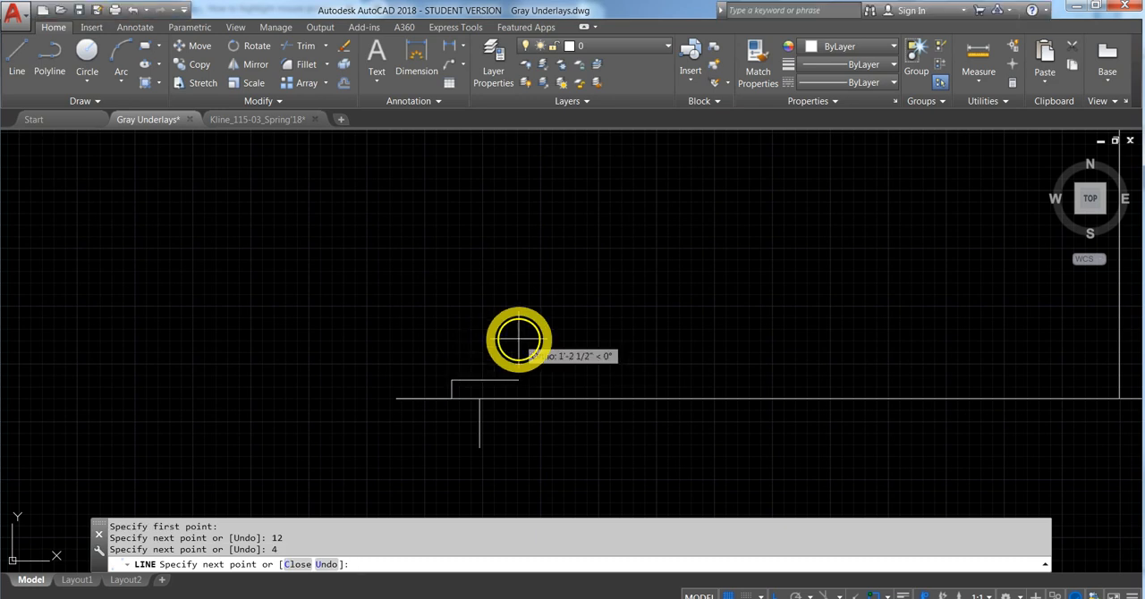
key("Escape")
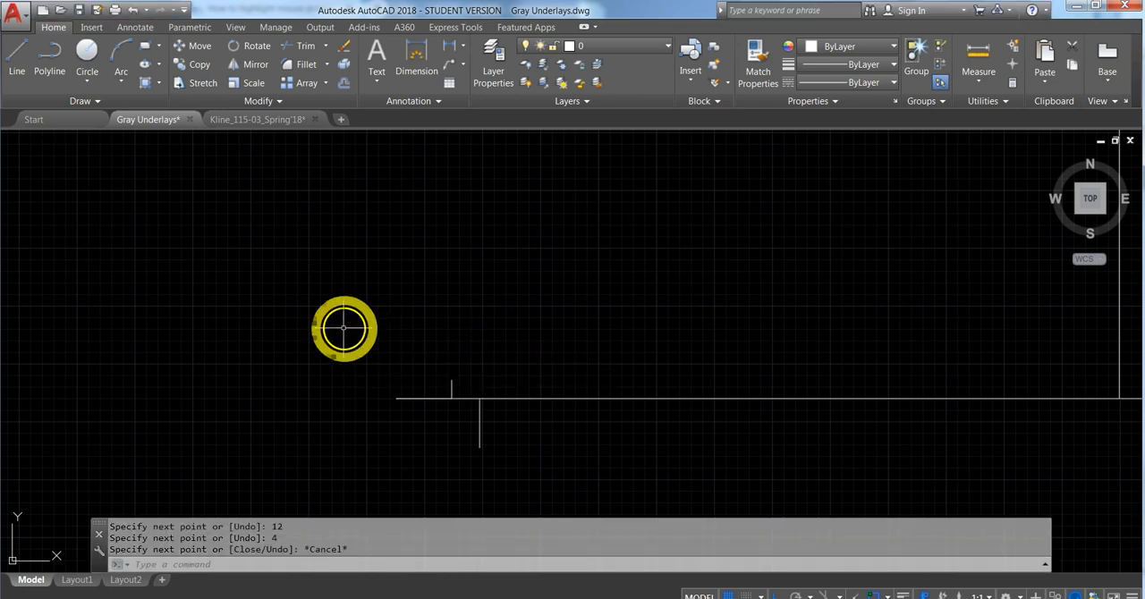
- Draw a short sloped line from the left end of the 26' line to the top of the 4" vertical line
left_click(17, 57)
left_click(398, 399)
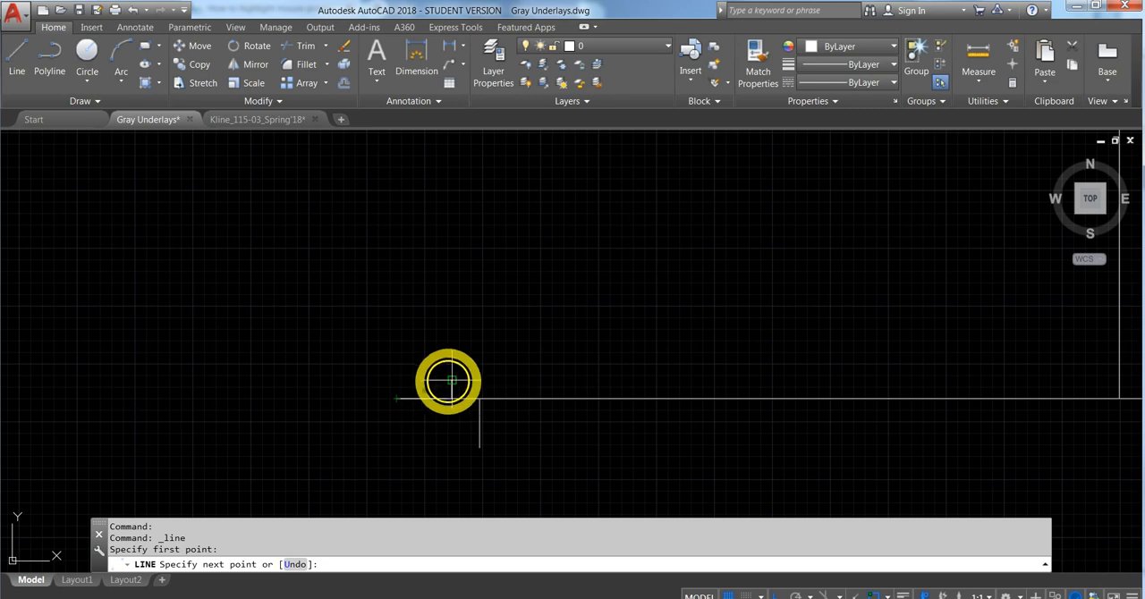
left_click(451, 381)
key("Escape")
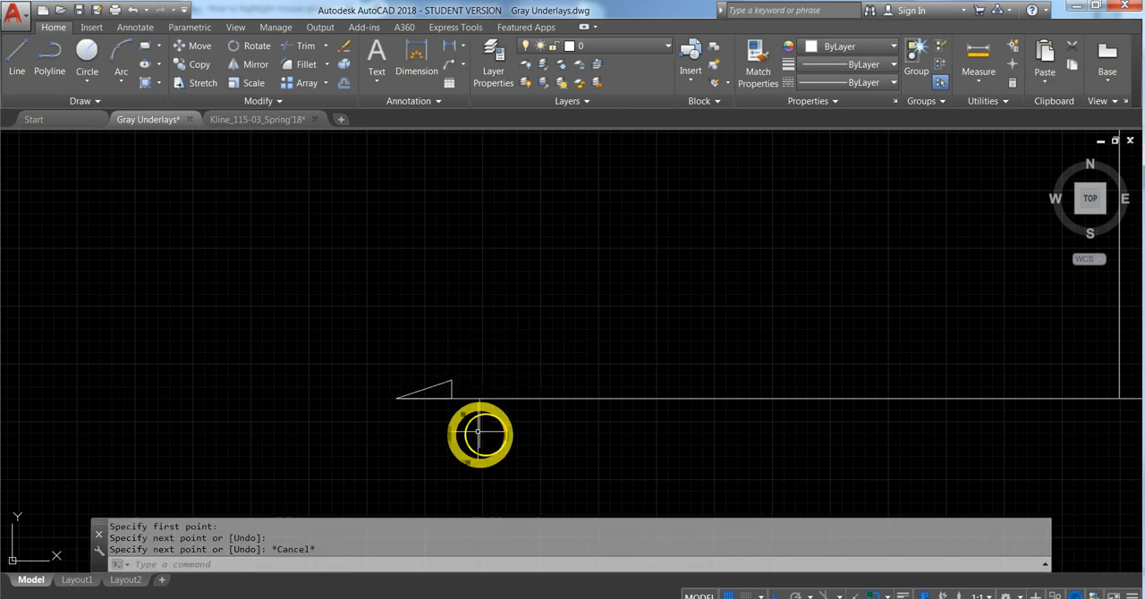
- Turn off the orthogonal restriction while trying to stretch the short sloped line's upper end to the vertical centre line
scroll(417, 404, "down", 1)
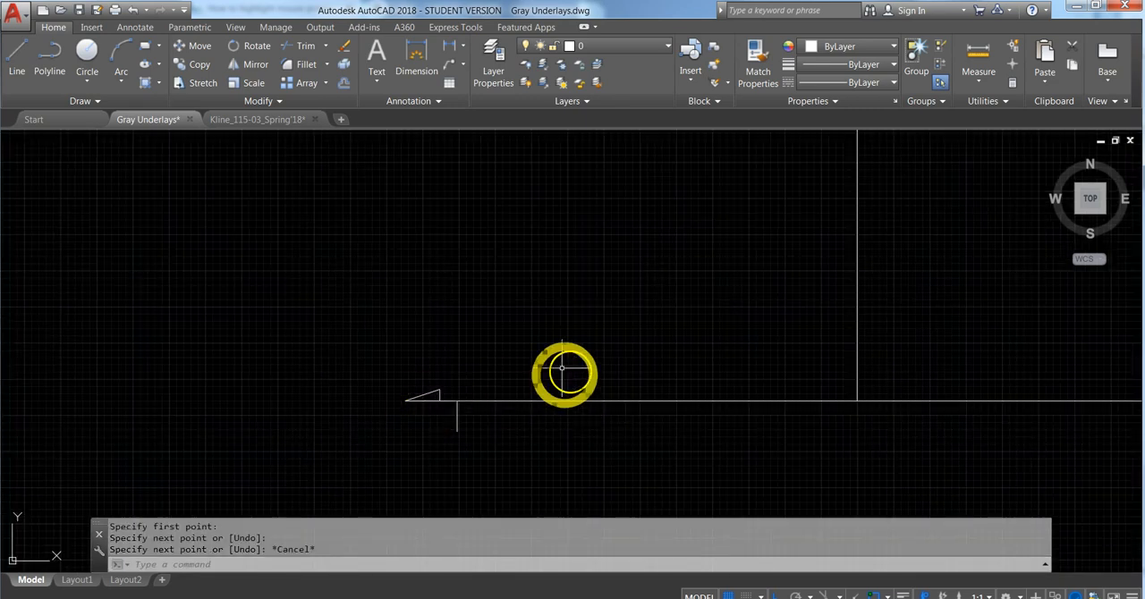
left_click(438, 390)
left_click(440, 390)
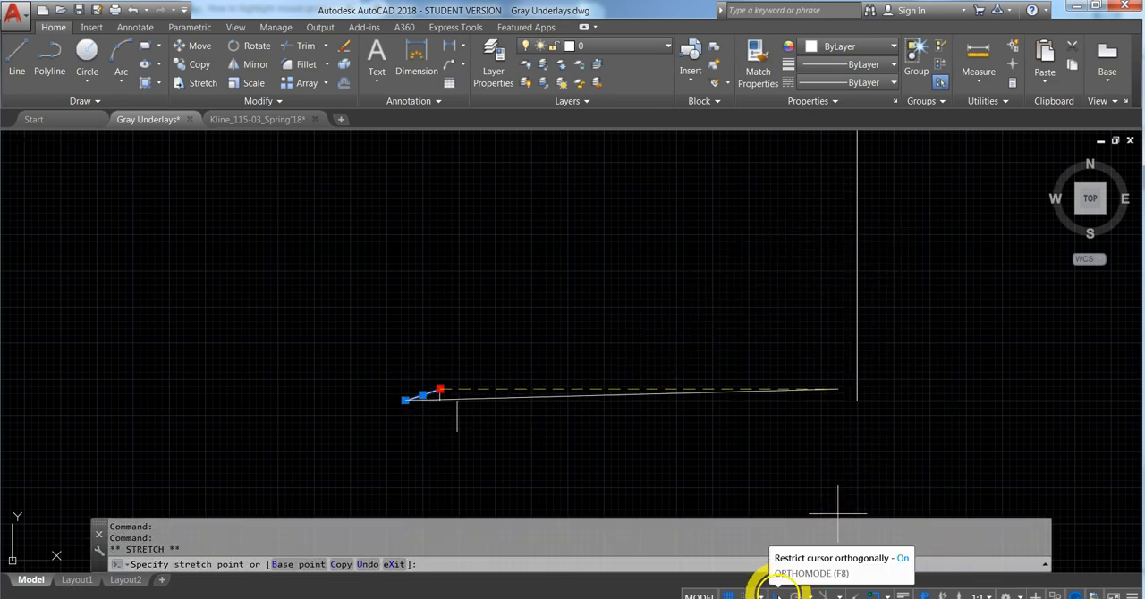
left_click(777, 595)
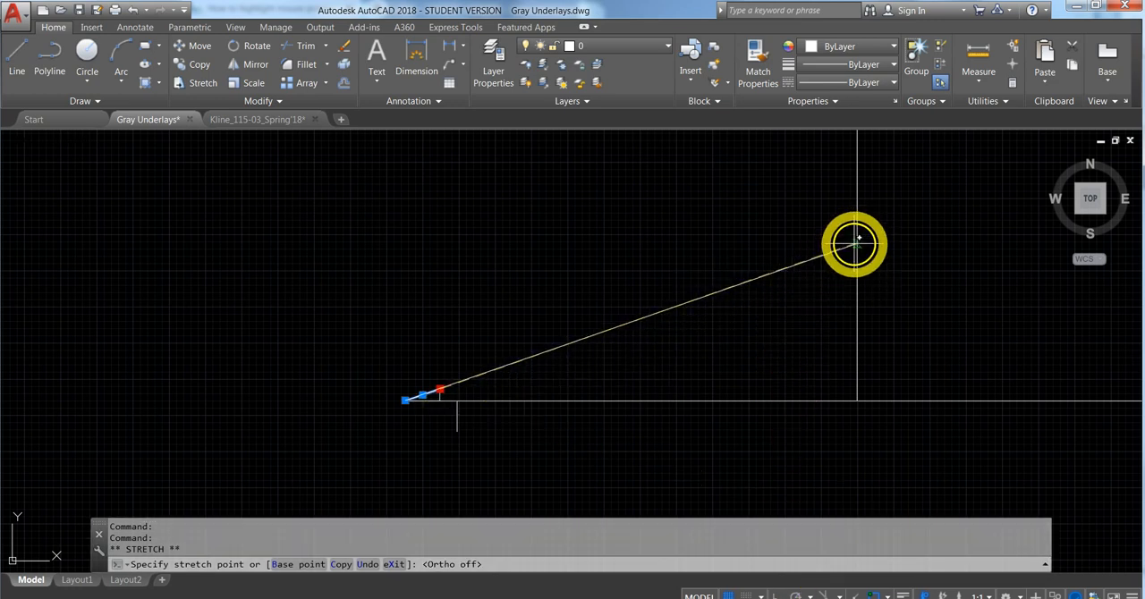
scroll(430, 402, "up", 10)
key("Escape")
- Stretch the upper end of the short sloped line up to the vertical centre line to form the left roof slope
middle_click_drag(503, 243, 442, 373)
left_click(626, 233)
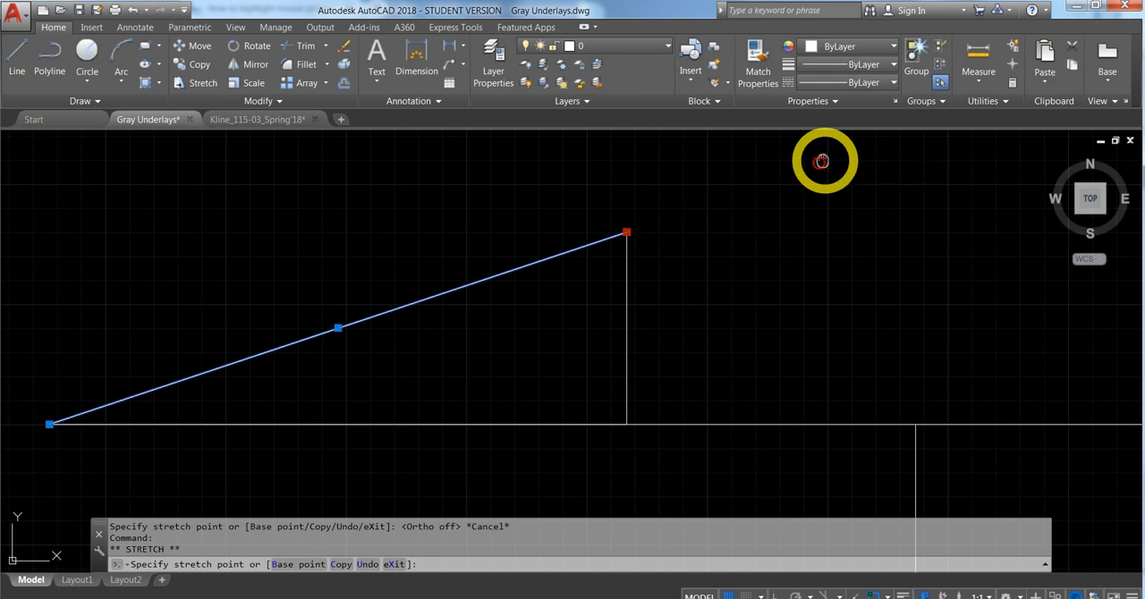
middle_click_drag(822, 161, 439, 312)
scroll(434, 313, "down", 5)
mouse_move(670, 245)
middle_mouse_down()
mouse_move(383, 353)
mouse_move(376, 368)
middle_mouse_up()
scroll(376, 368, "down", 5)
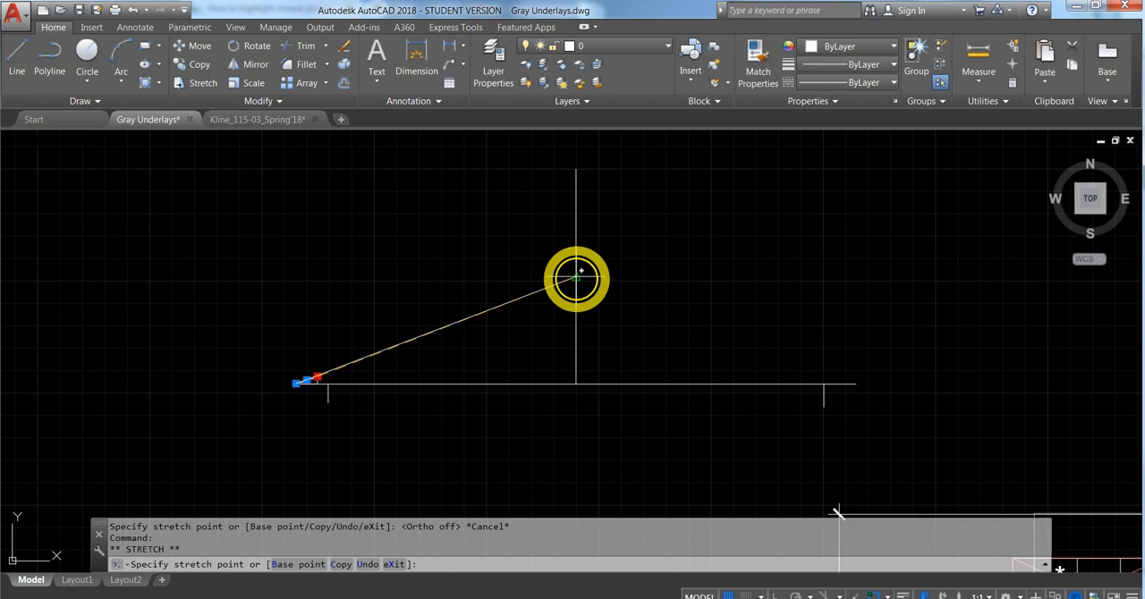
left_click(581, 270)
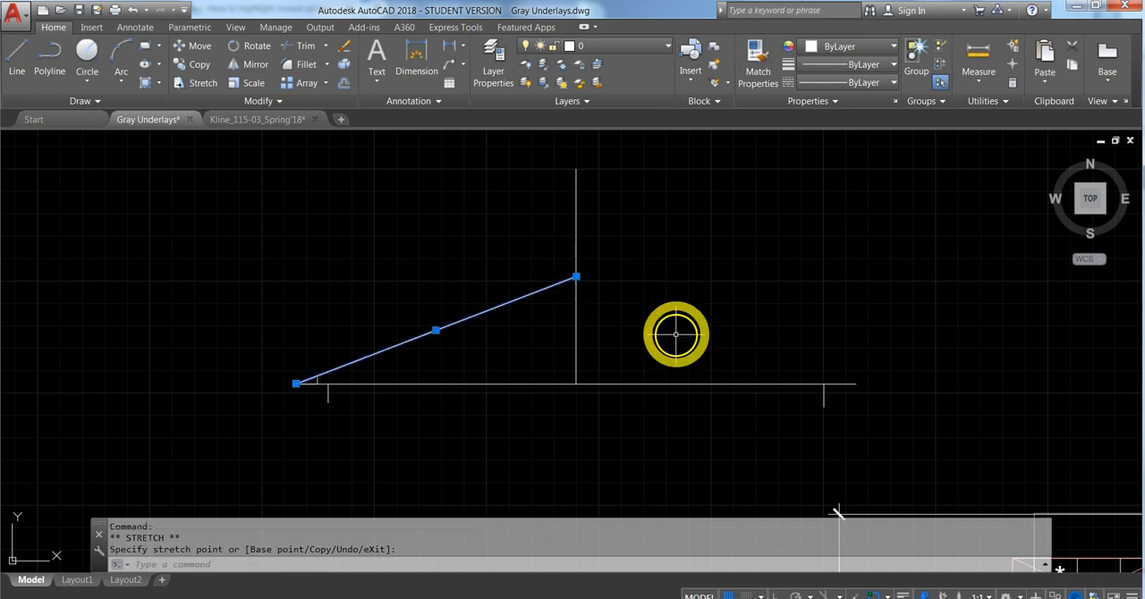
key("Escape")
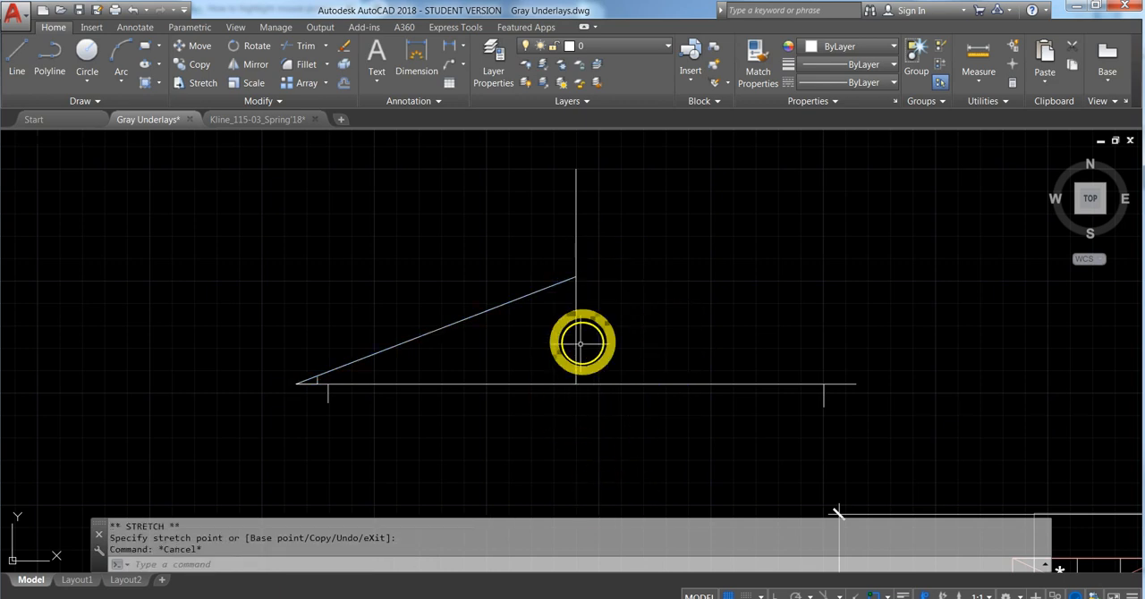
- Draw the right roof slope as a line from the peak to the right end of the 26' line
left_click(20, 56)
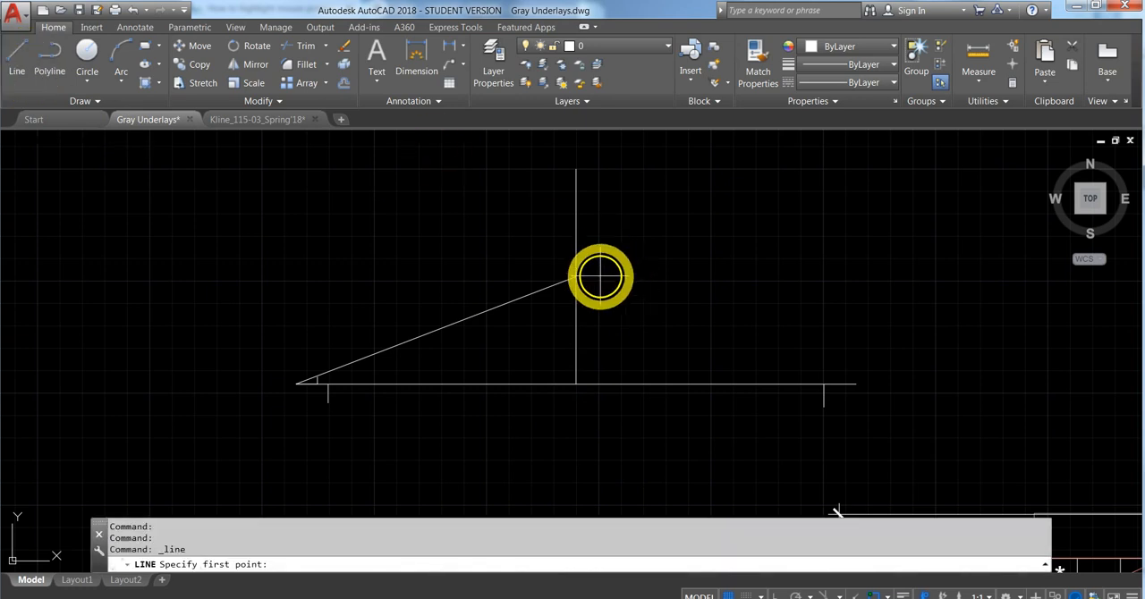
left_click(576, 277)
left_click(856, 384)
key("Escape")
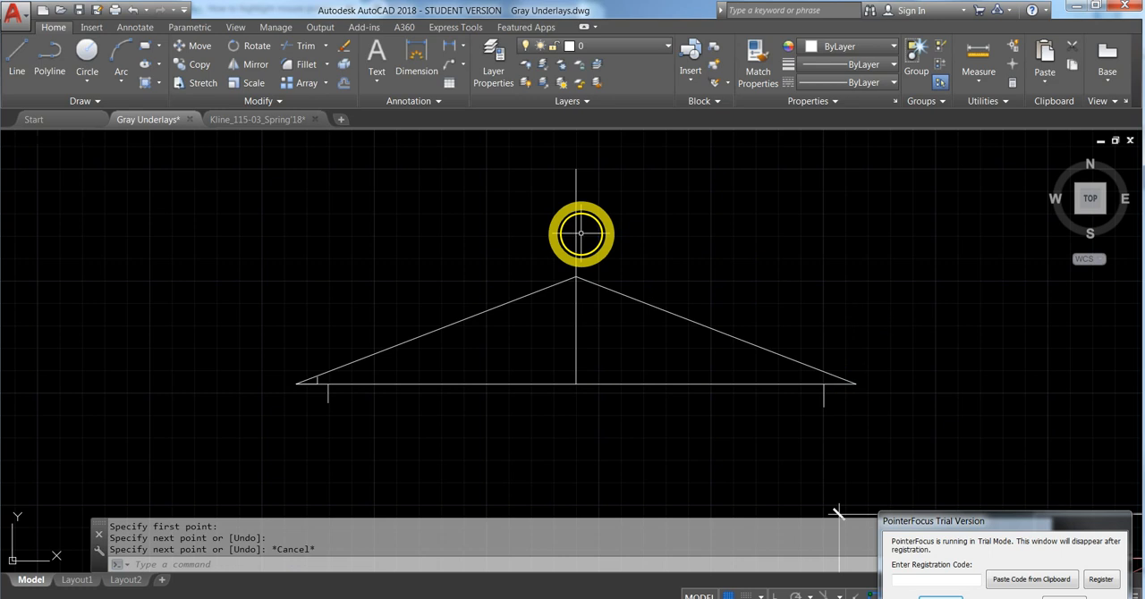
- Shorten the vertical centre line by stretching its upper end down to the peak of the roof slopes
left_click(576, 239)
left_click(576, 168)
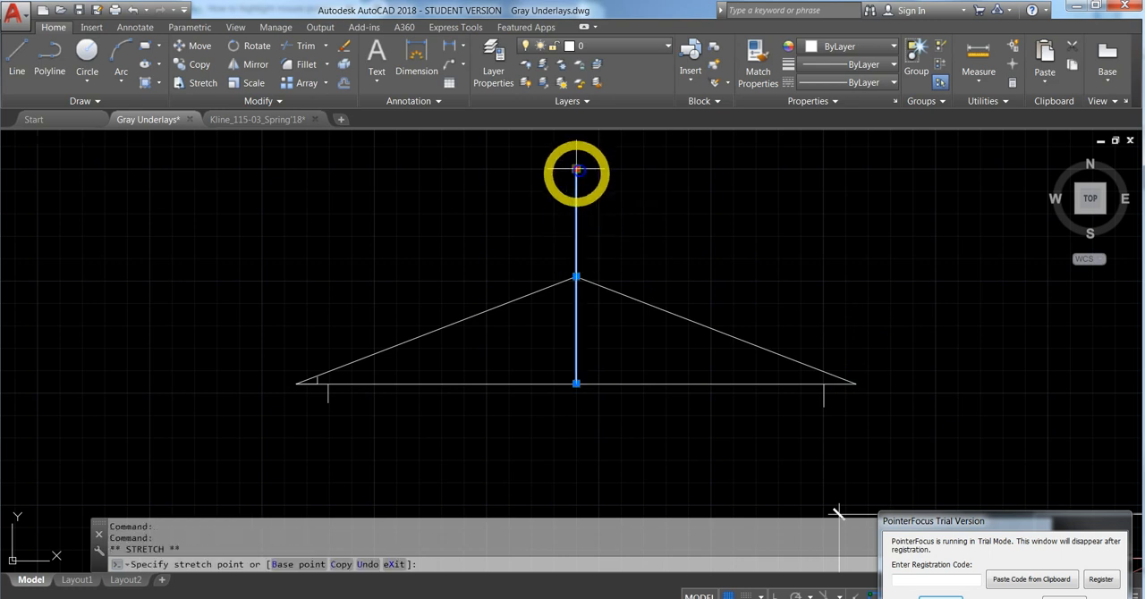
left_click(576, 277)
key("Escape")
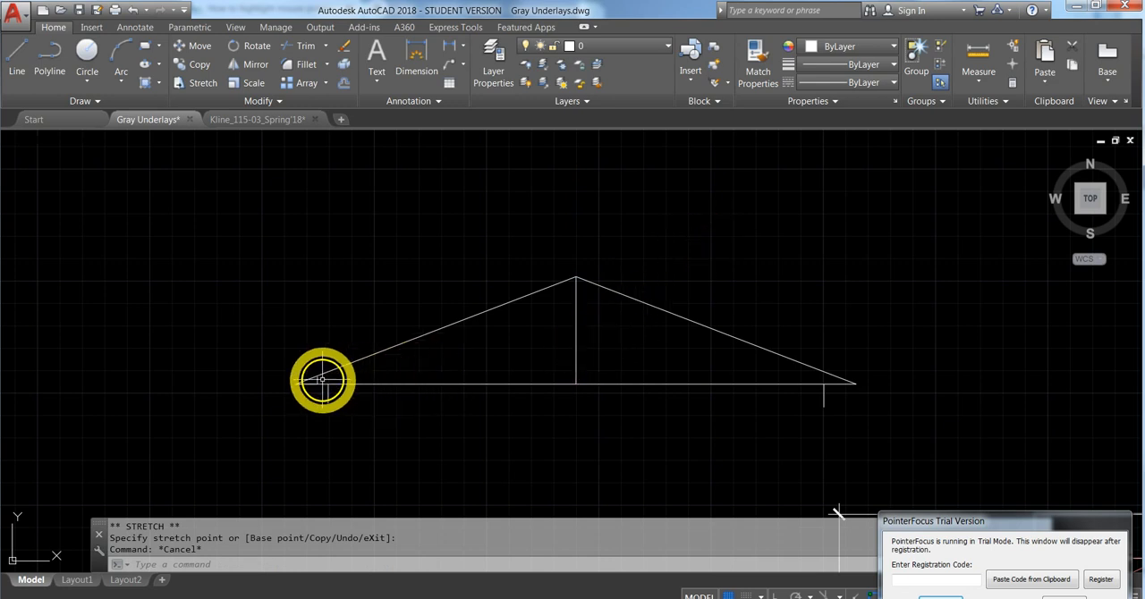
- Erase the 4" vertical and 12" horizontal slope guide lines at the left end of the truss
left_click(319, 381)
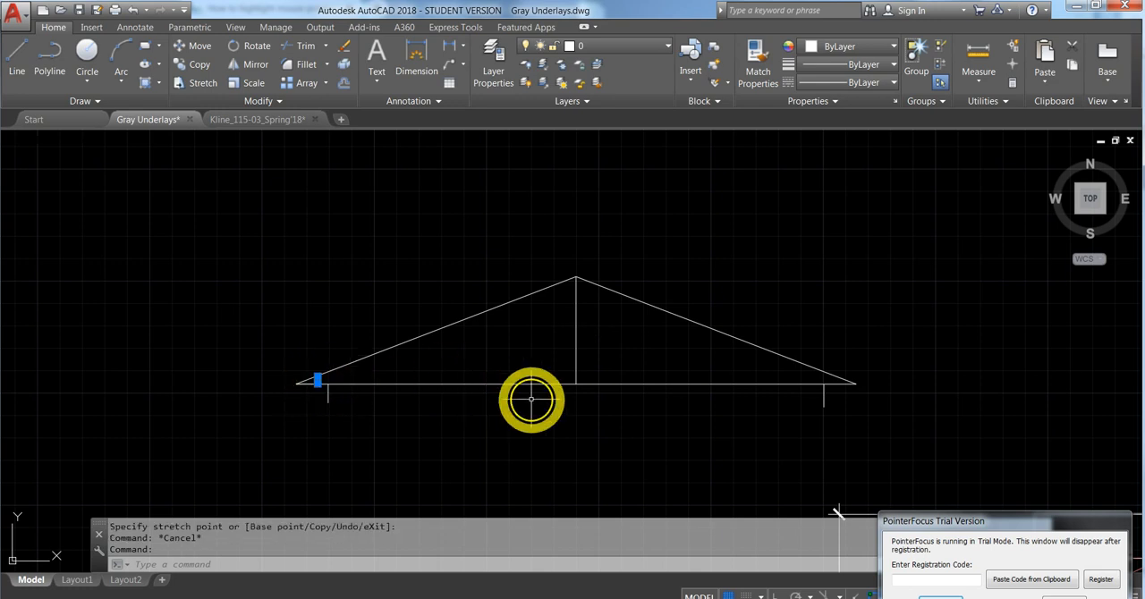
key("Delete")
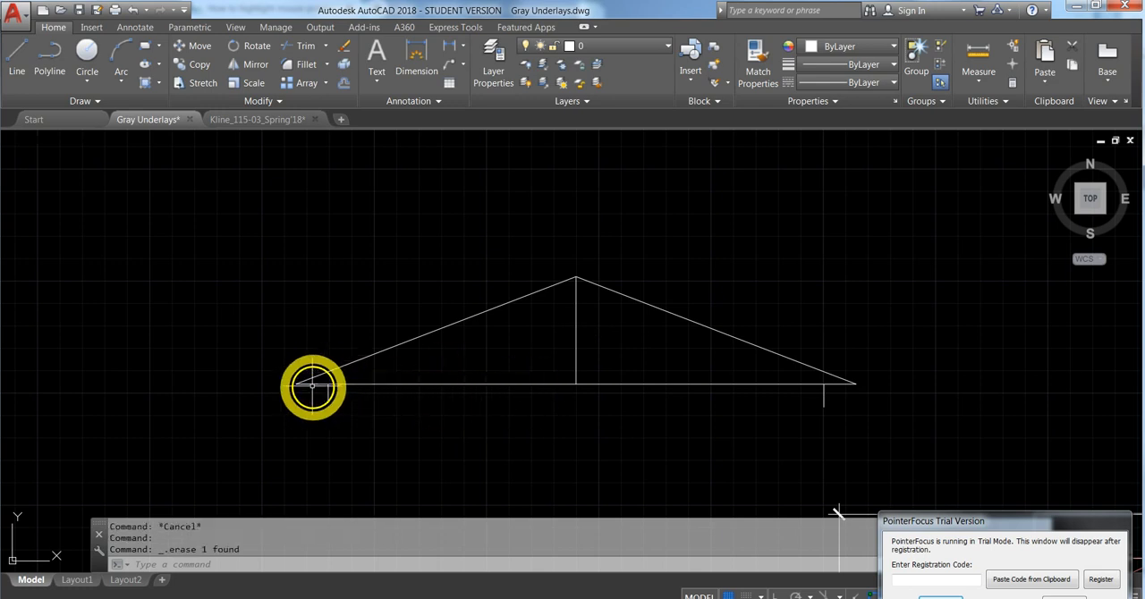
key("Delete")
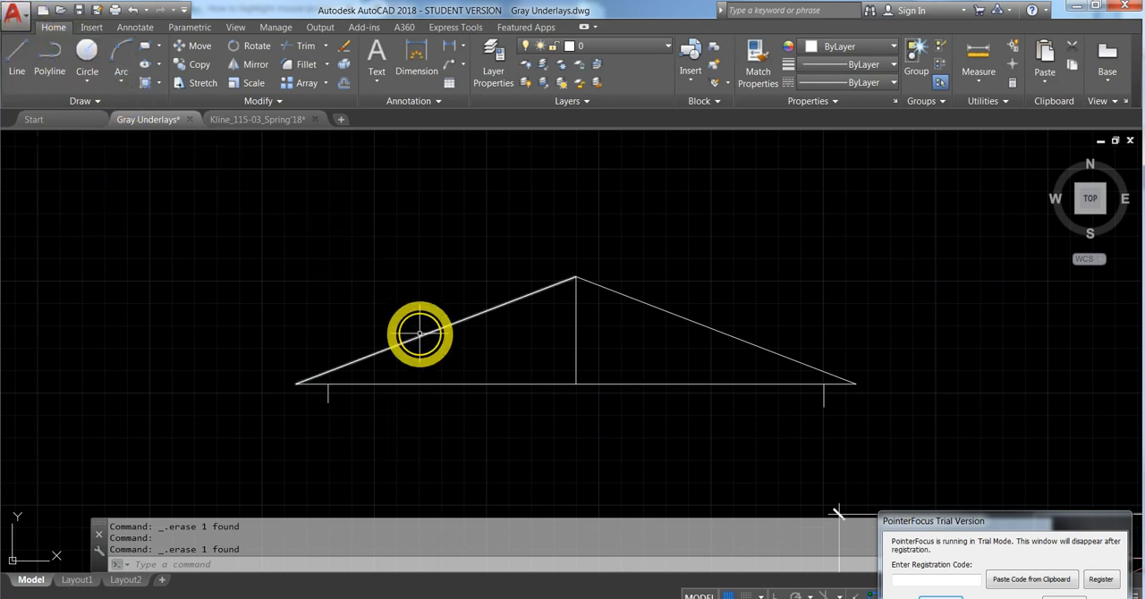
- Dimension the left half of the truss's bottom line with the dimension placed below it, and erase that dimension
mouse_move(420, 334)
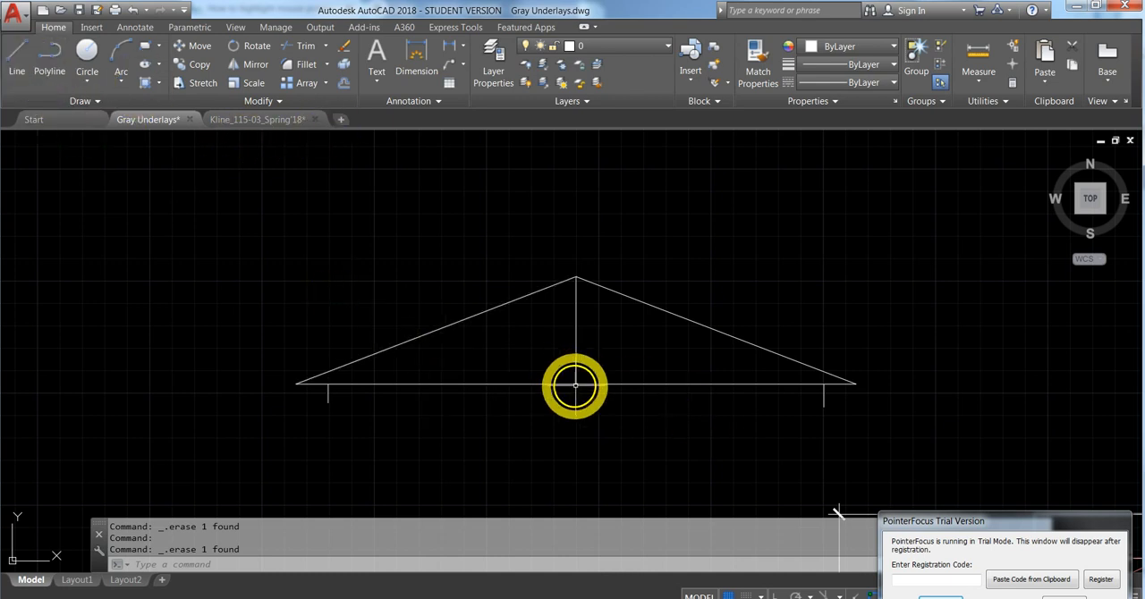
mouse_move(576, 386)
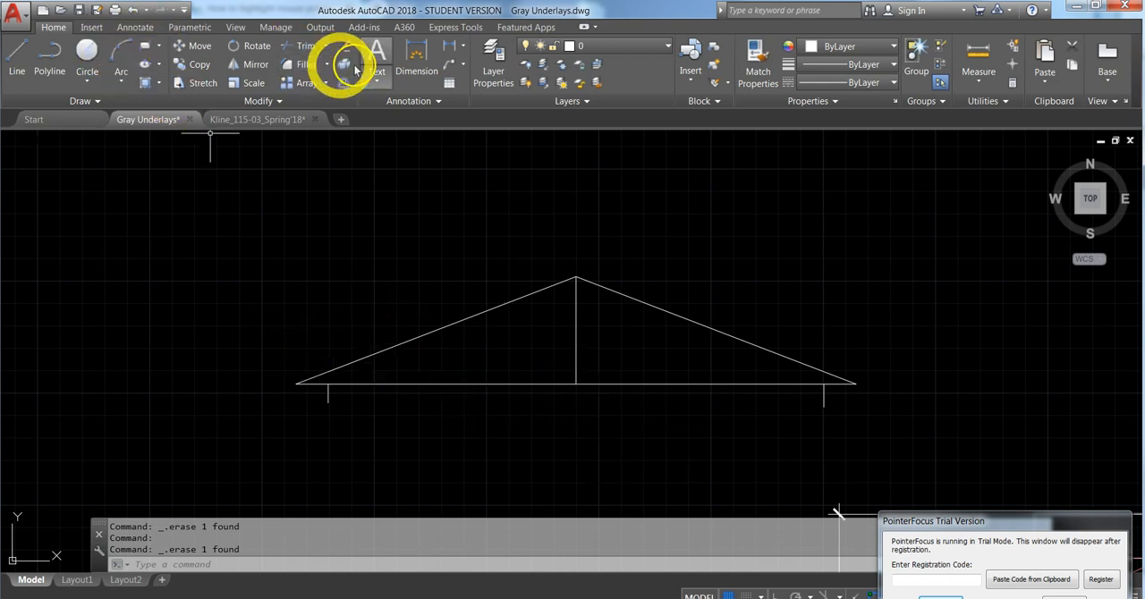
left_click(414, 55)
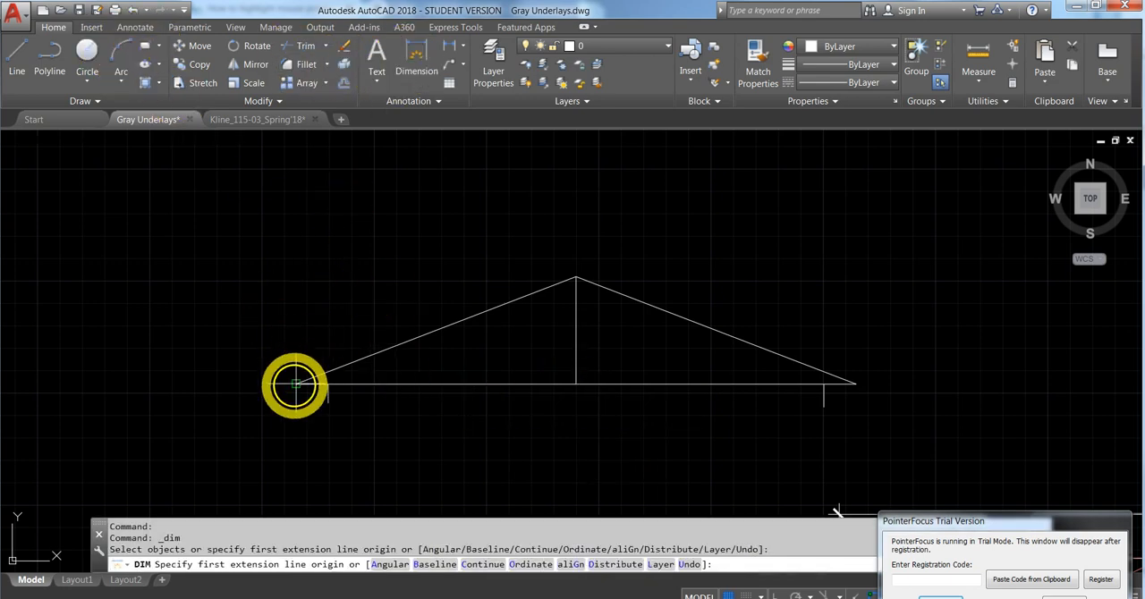
left_click(295, 386)
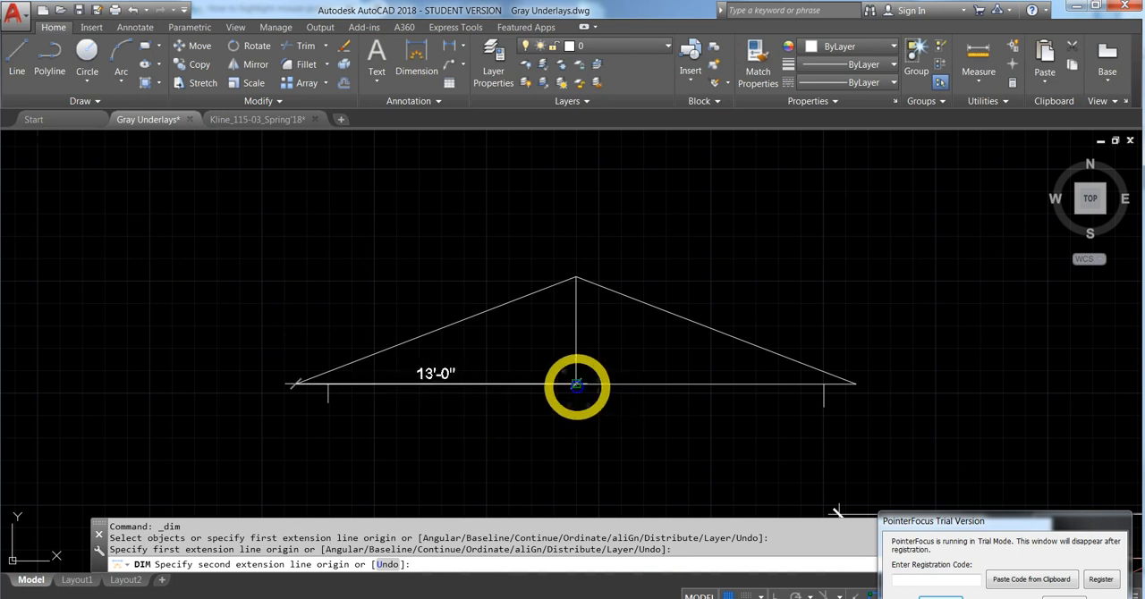
left_click(576, 384)
left_click(576, 418)
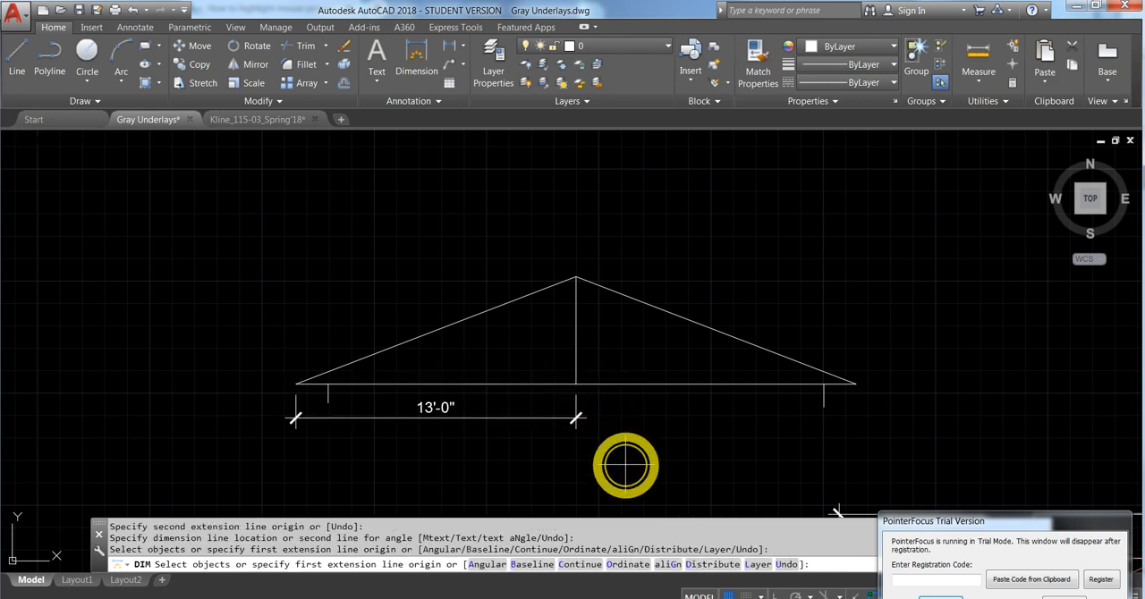
key("Escape")
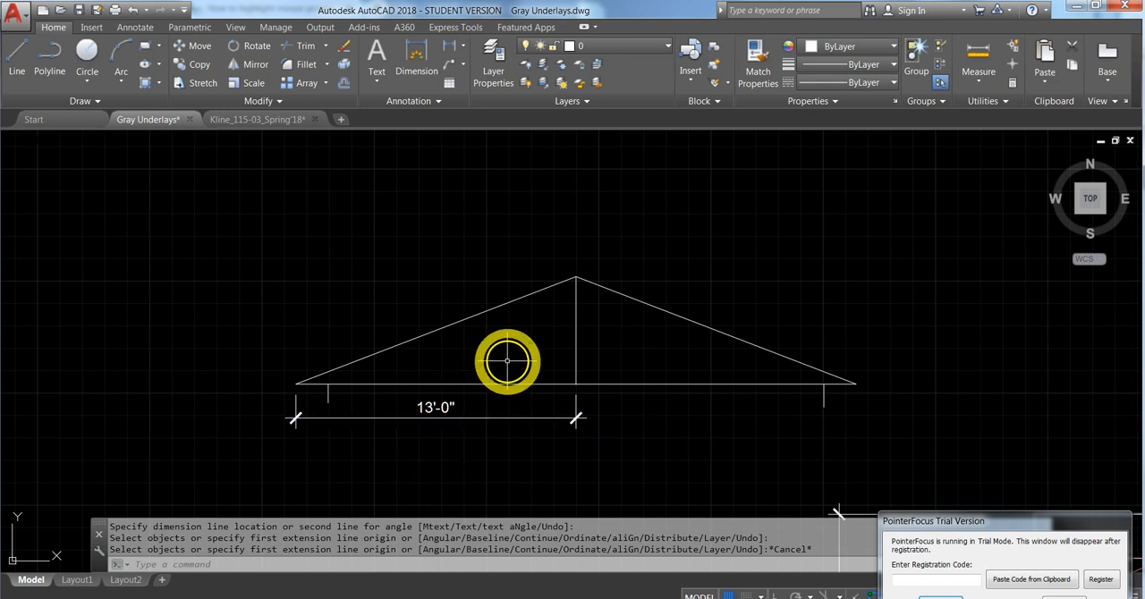
left_click(524, 418)
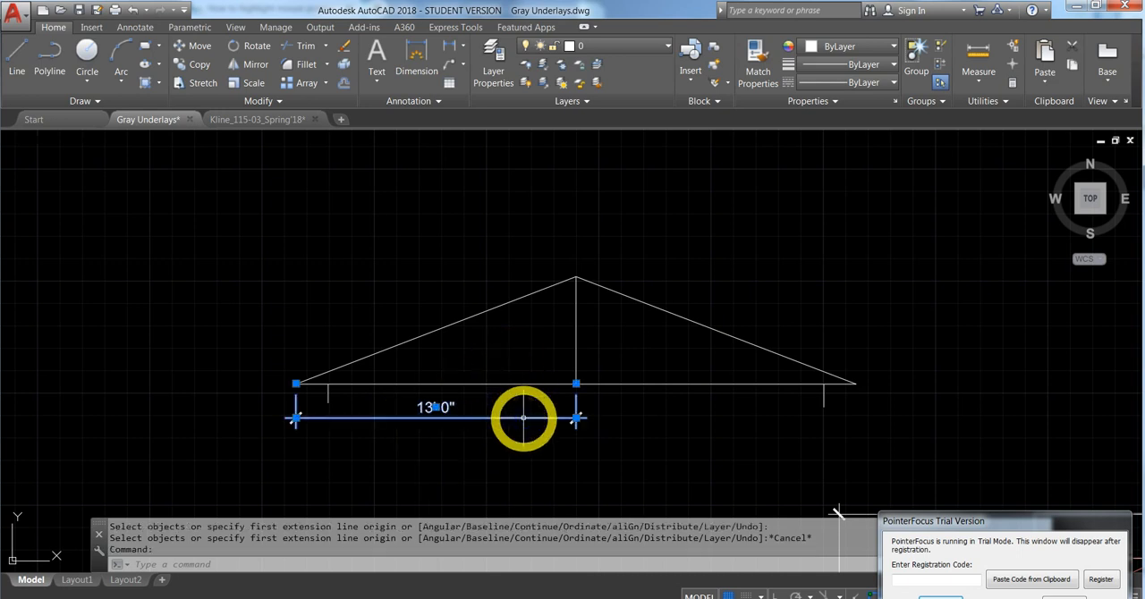
key("Delete")
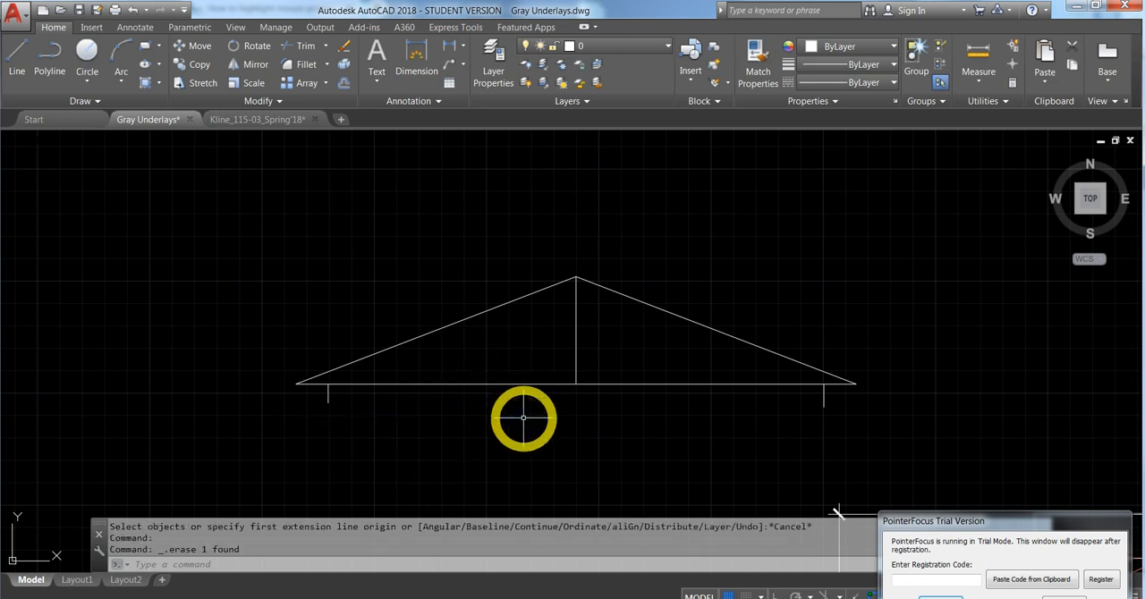
- Draw a line along the truss's bottom line from its centre point to its left end
left_click(20, 52)
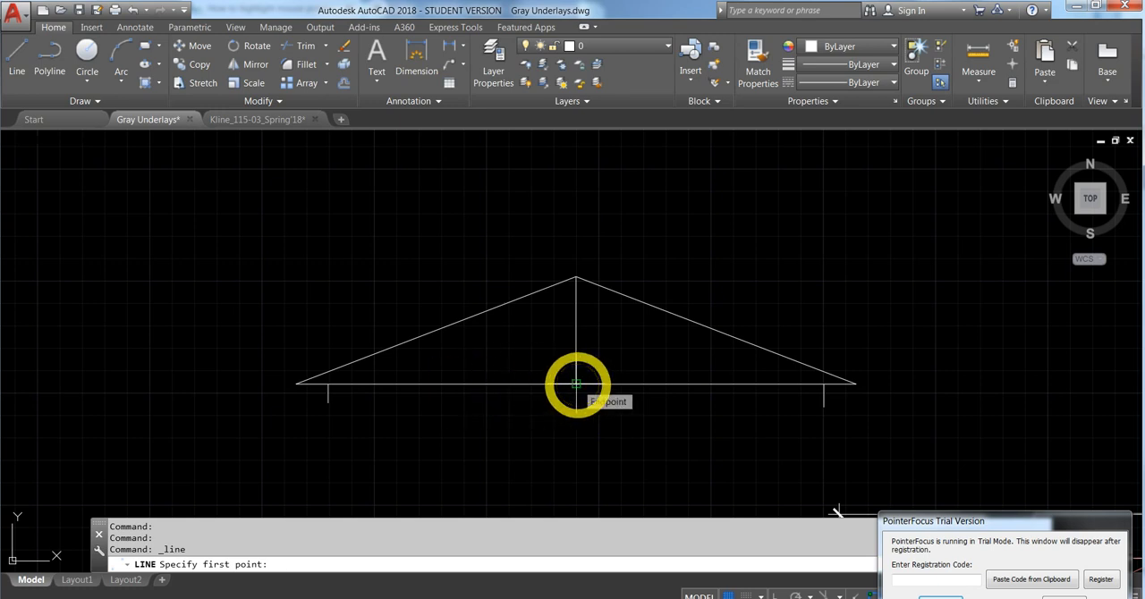
left_click(576, 384)
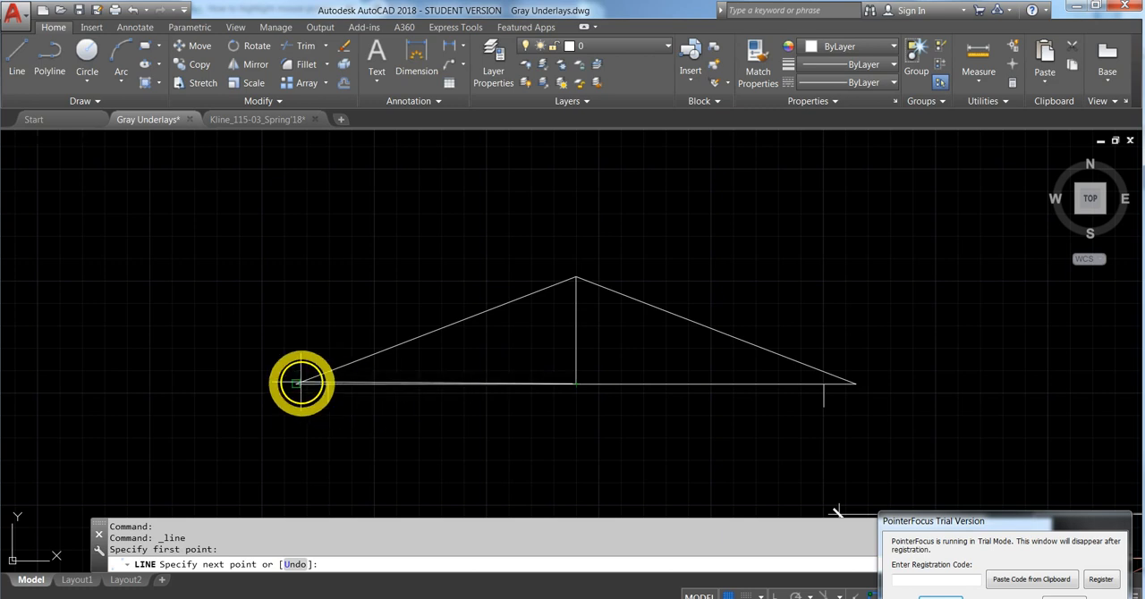
left_click(300, 383)
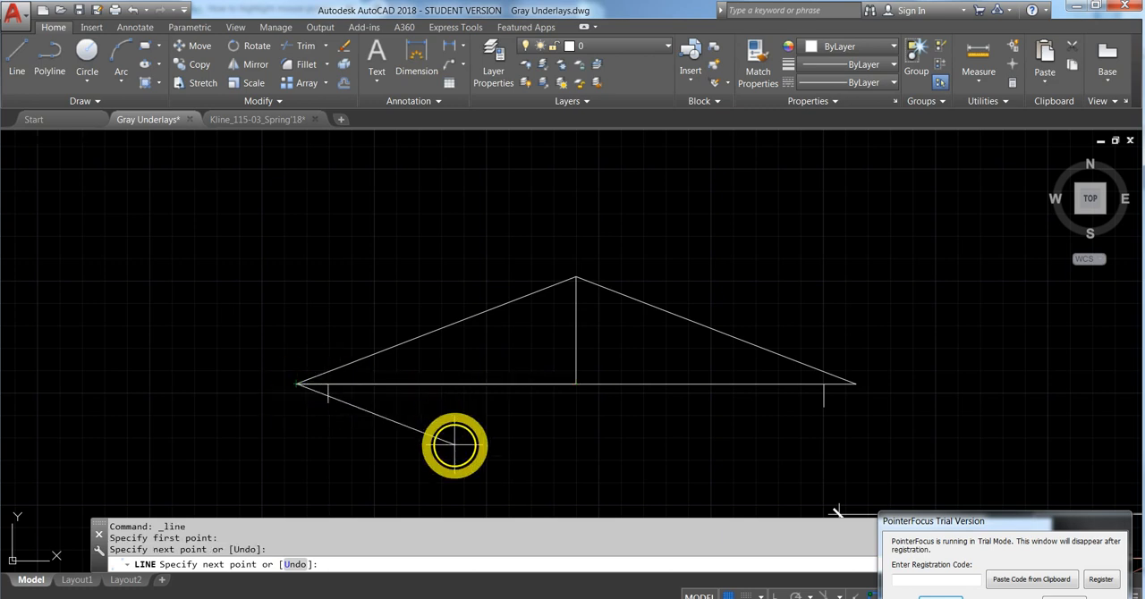
key("Escape")
- Draw a vertical line from the midpoint of the left half of the bottom line up to the left roof slope
left_click(15, 61)
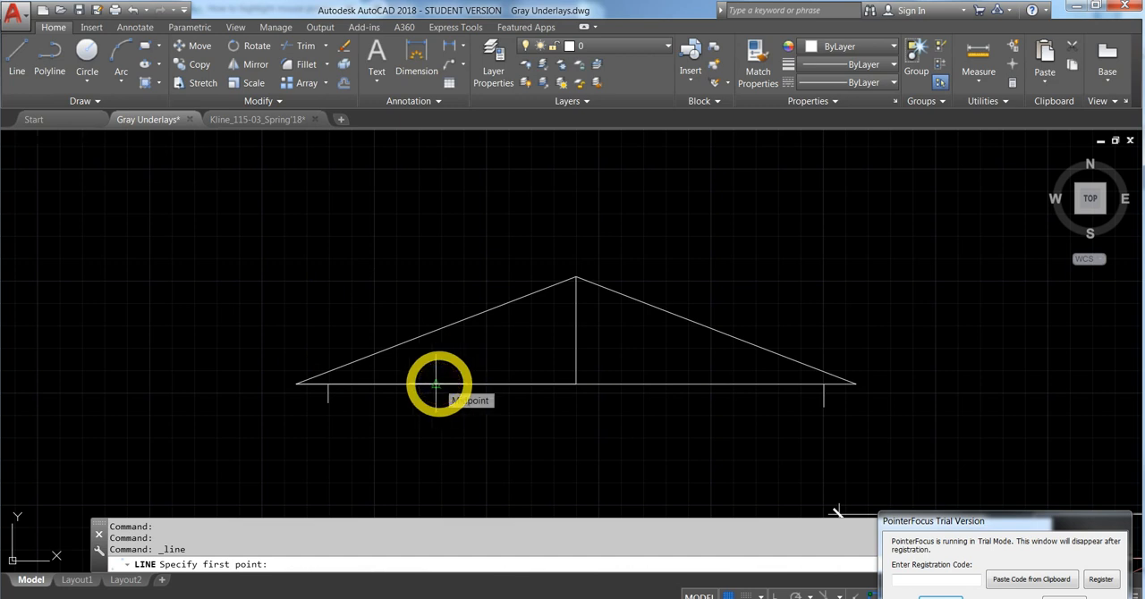
left_click(436, 385)
left_click(436, 331)
key("Escape")
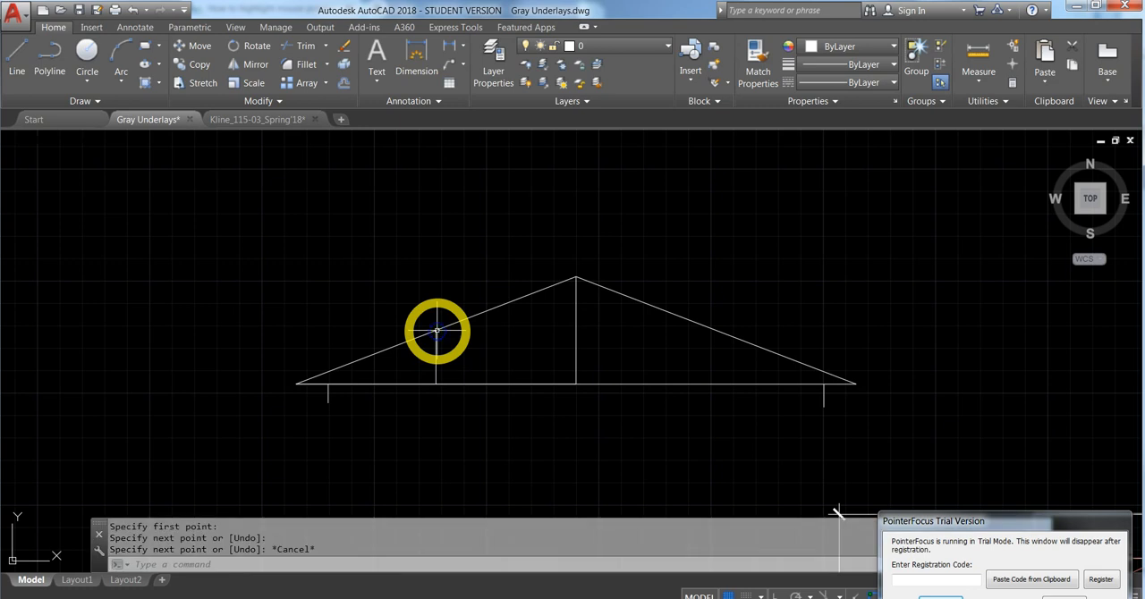
- Draw a diagonal web line from the top of the left vertical web to the centre point of the truss's bottom line
left_click(16, 60)
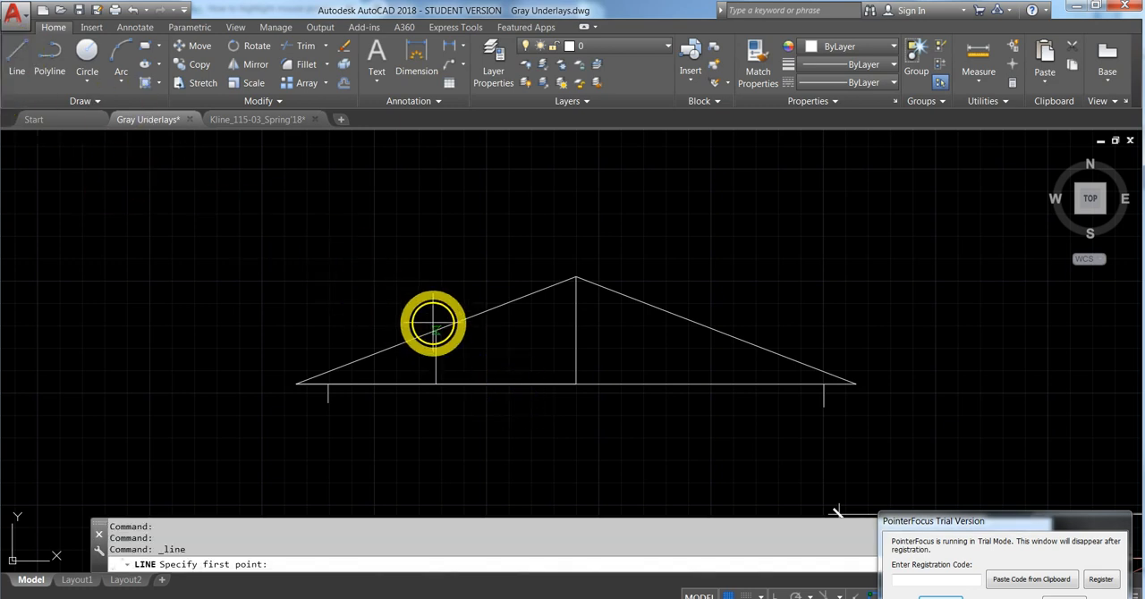
left_click(435, 331)
left_click(577, 385)
key("Escape")
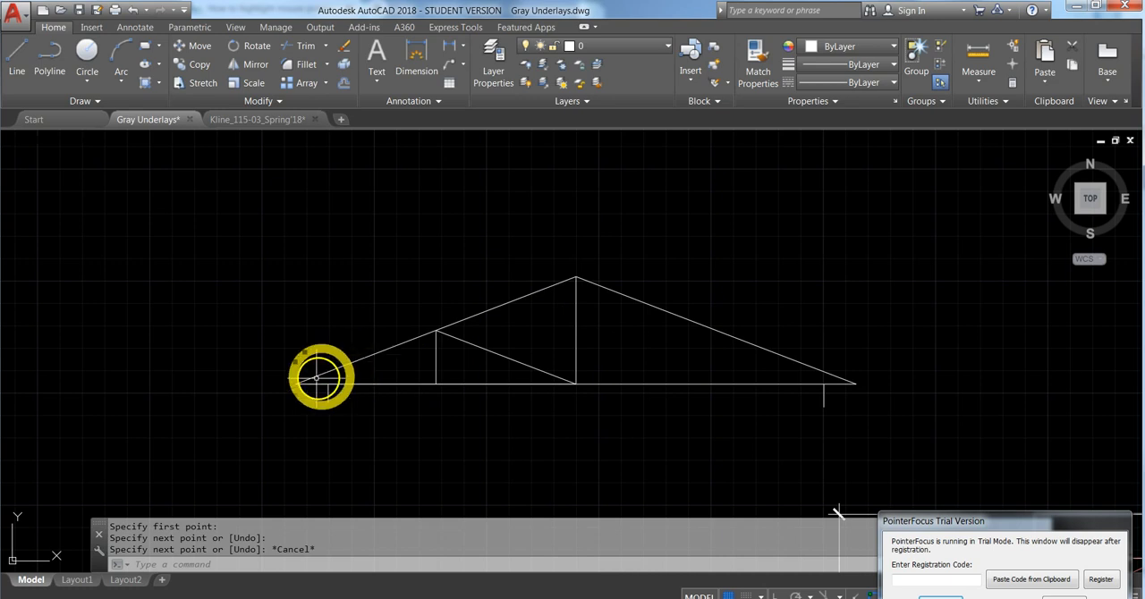
- Mirror the left vertical and diagonal web lines about the truss's vertical centre line, keeping the source objects
left_click(314, 378)
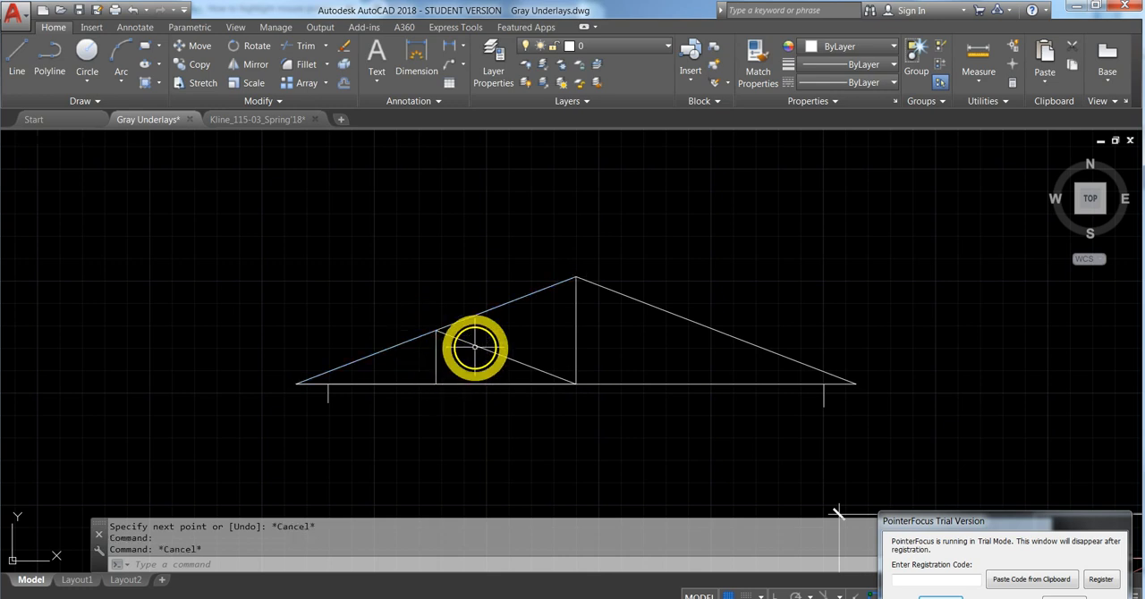
left_click(472, 344)
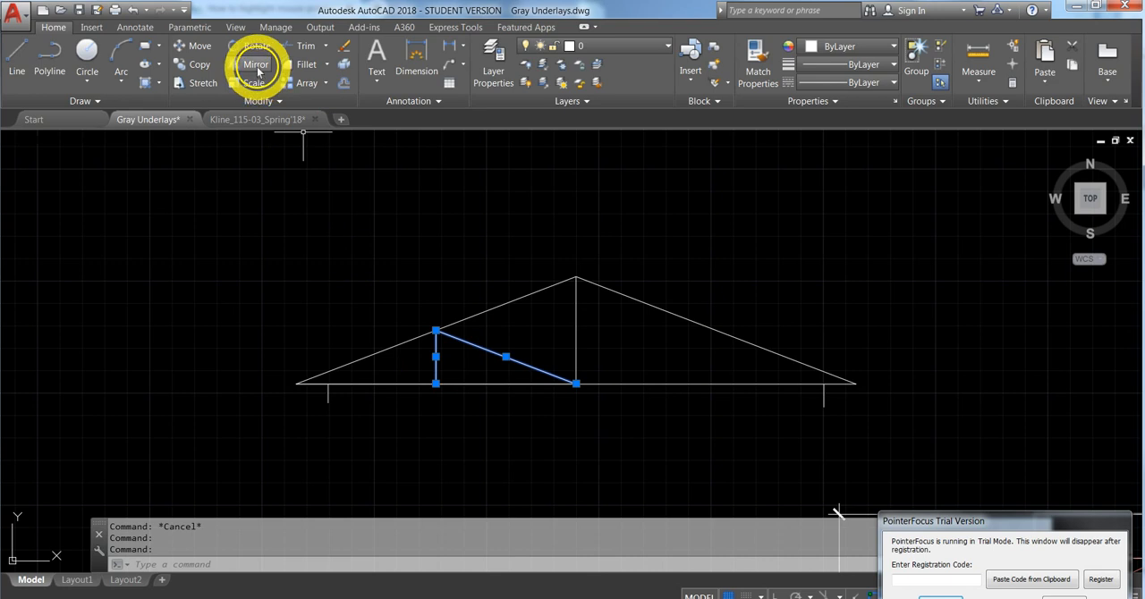
left_click(256, 65)
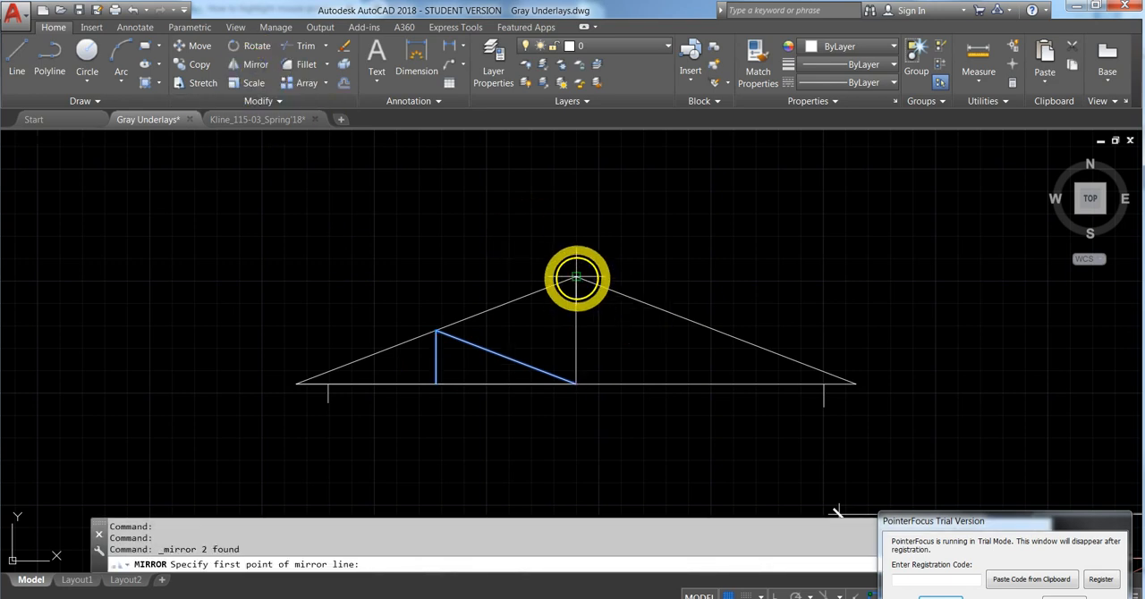
left_click(576, 276)
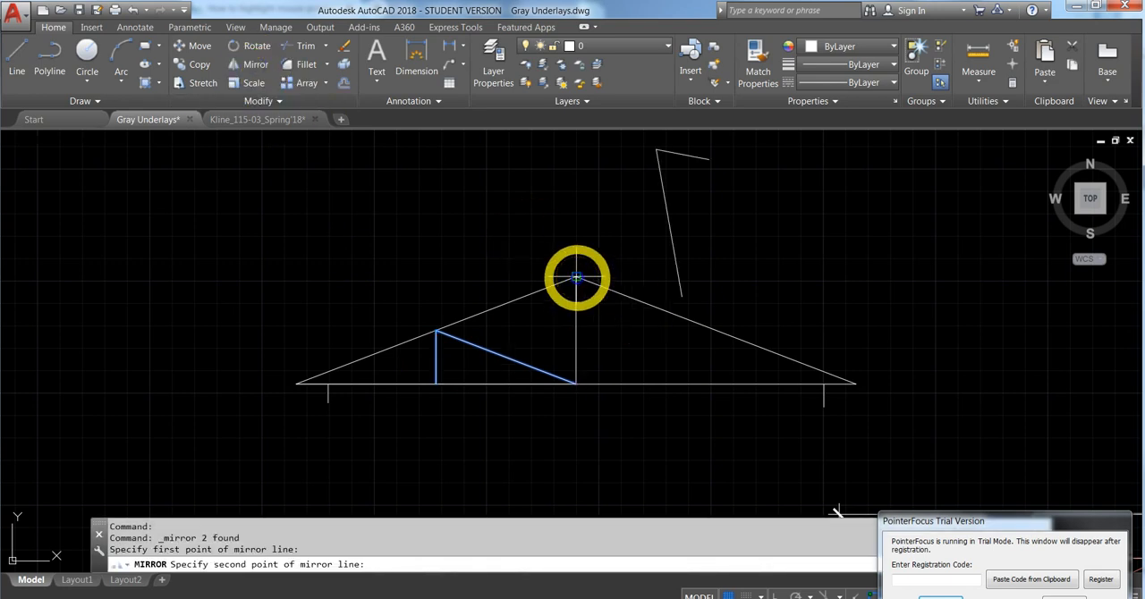
left_click(577, 385)
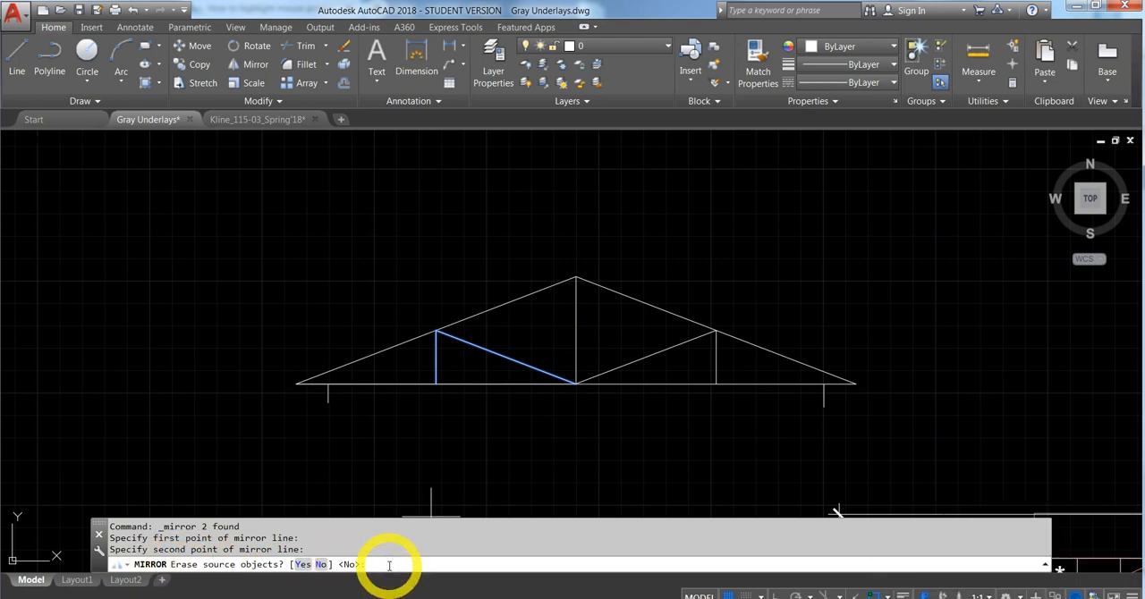
type("no")
key("Return")
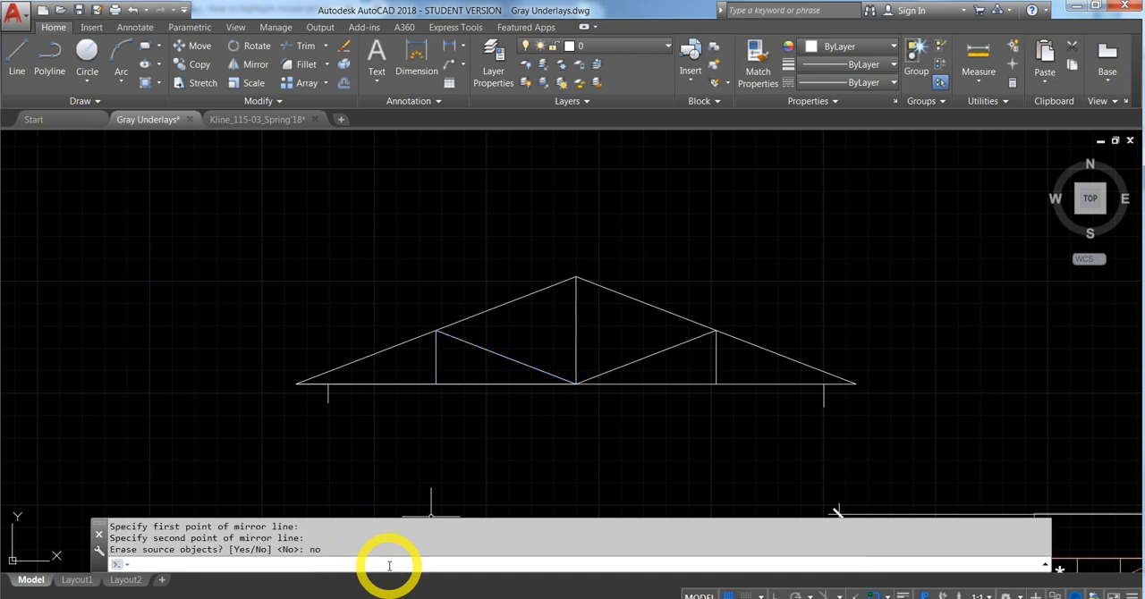
key("Escape")
- Copy the horizontal "2 x 8 R/S SPRUCE FASCIA" note from the roof framing plan and paste it below the truss
scroll(439, 442, "down", 2)
middle_click_drag(439, 442, 352, 373)
scroll(353, 374, "down", 1)
scroll(352, 374, "up", 1)
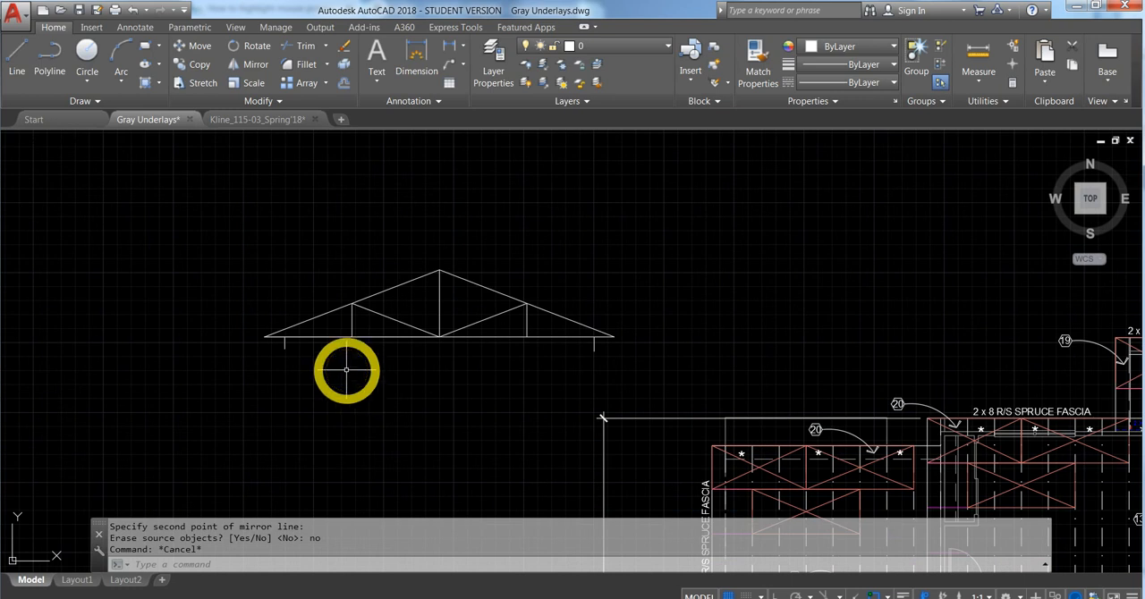
left_click(1013, 410)
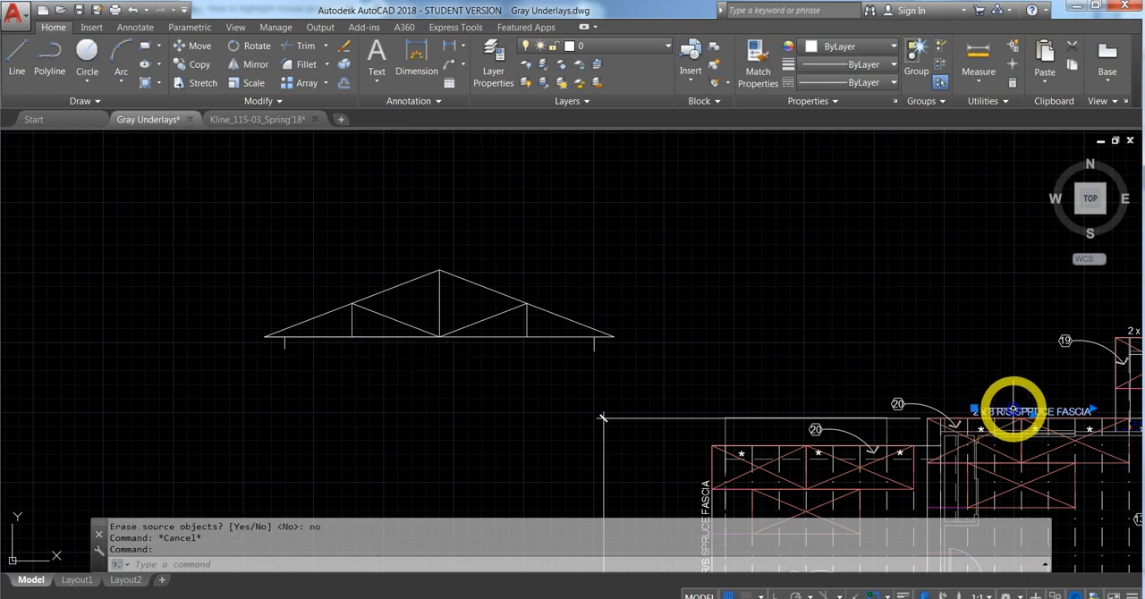
key("ctrl+c")
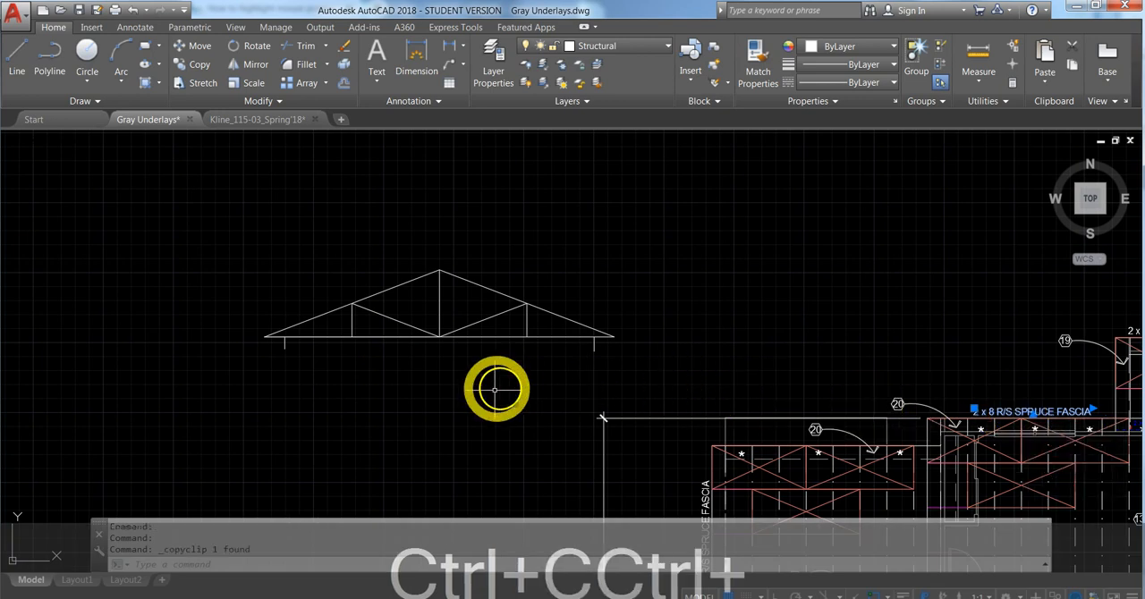
key("ctrl+v")
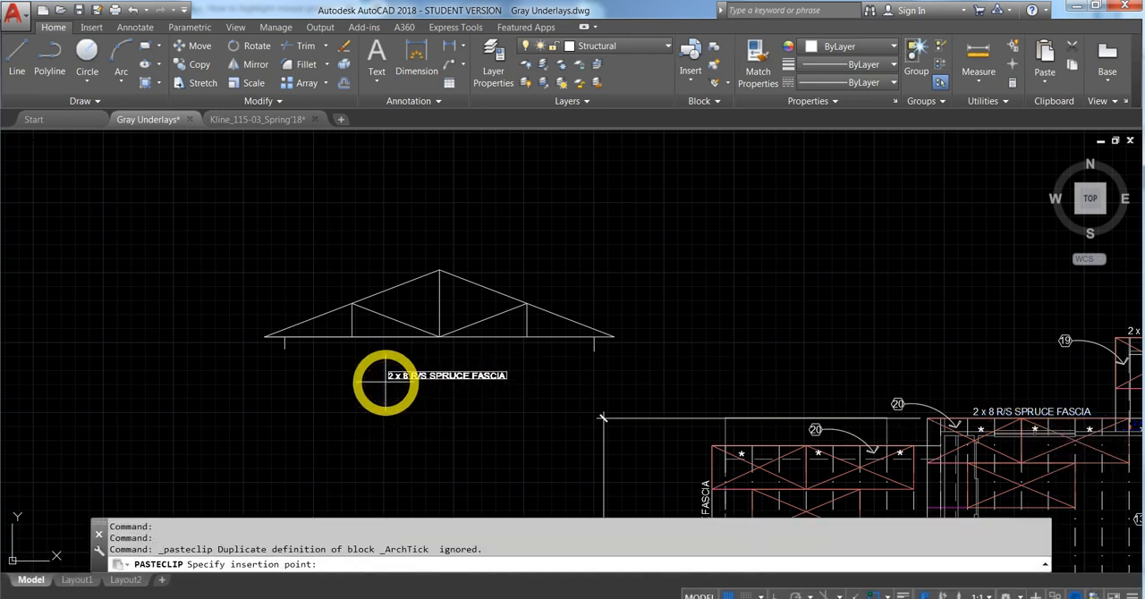
left_click(385, 382)
- Replace the text of the pasted note below the truss with TRUSS TYPE "A"
double_click(398, 376)
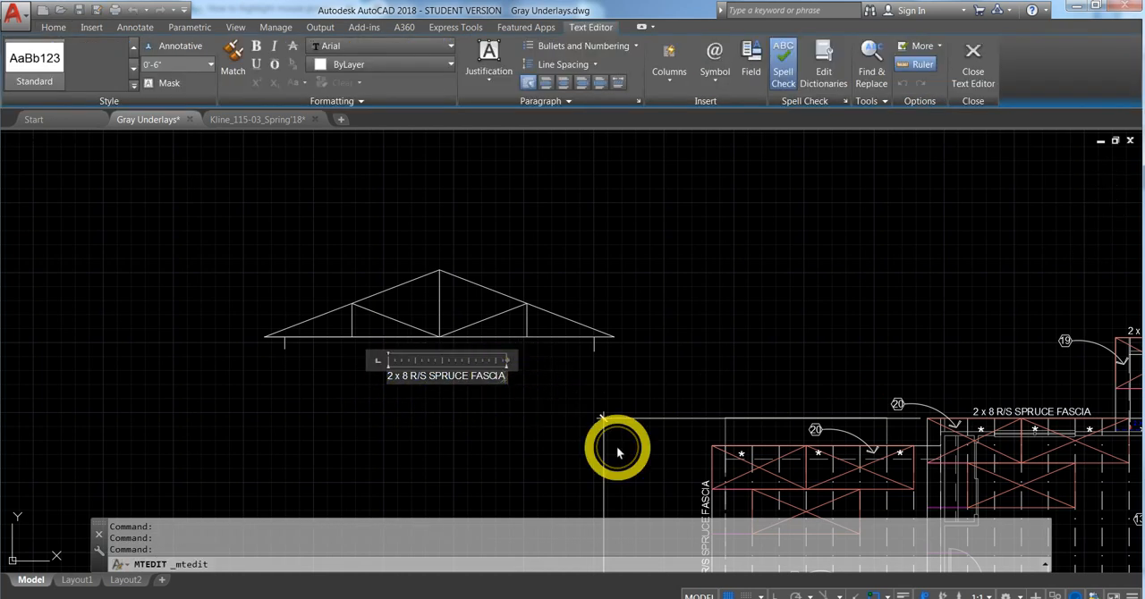
key("BackSpace")
key("BackSpace")
key("BackSpace")
key("BackSpace")
key("BackSpace")
key("BackSpace")
key("BackSpace")
key("BackSpace")
key("BackSpace")
type("GR")
key("BackSpace")
key("BackSpace")
key("Caps_Lock")
type("T")
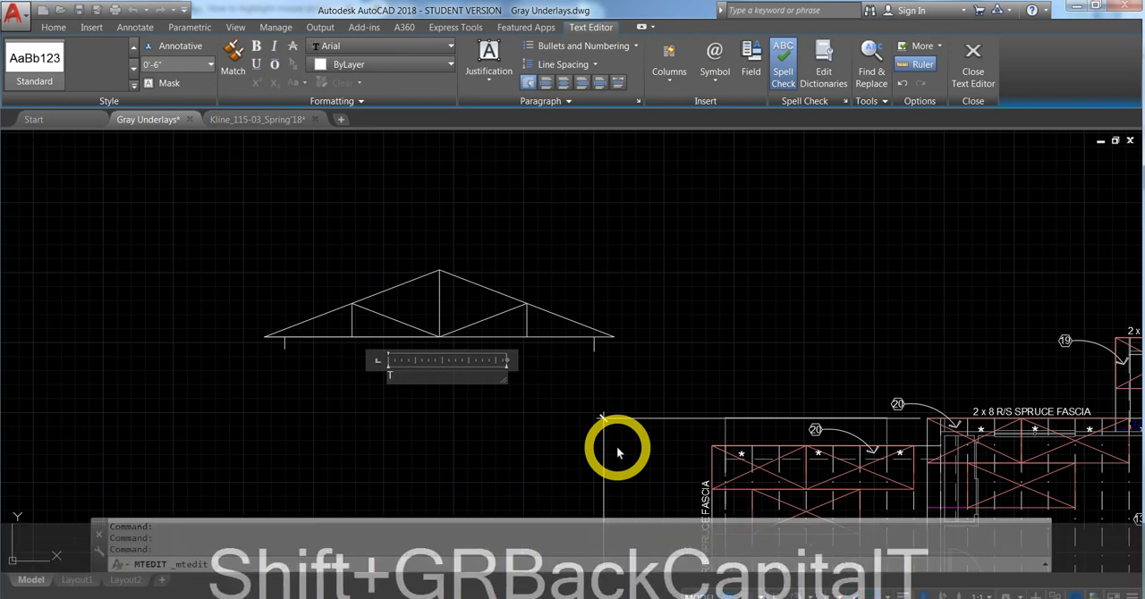
type("RUSS TYPE \"A\"")
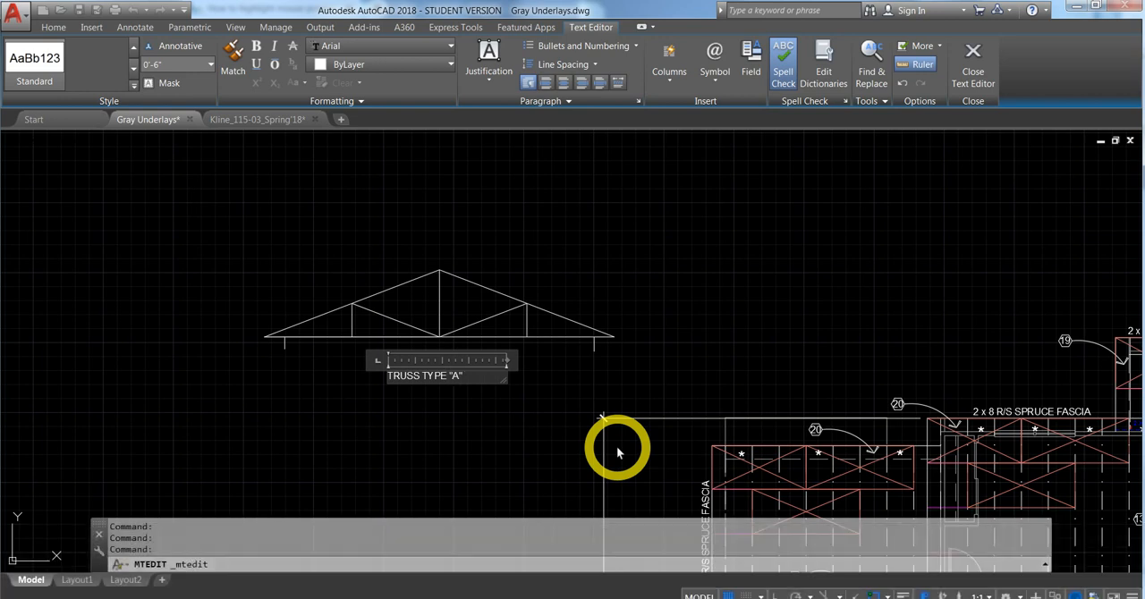
left_click(617, 452)
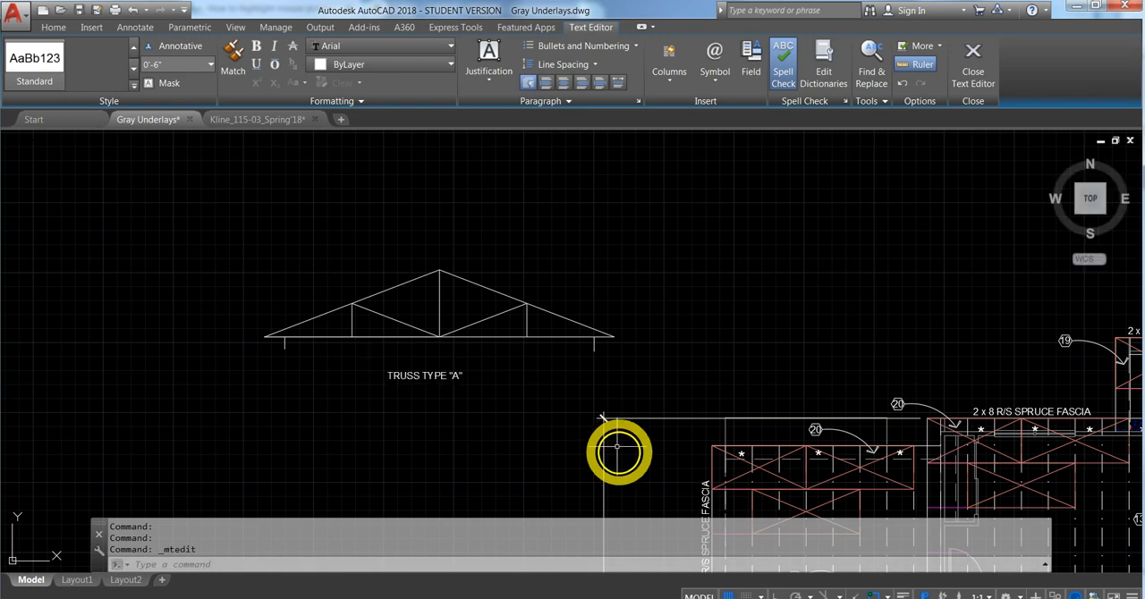
- Set the truss title's text height to 1'-0" and widen its text box so it fits on one line
left_click_drag(430, 376, 394, 376)
double_click(465, 372)
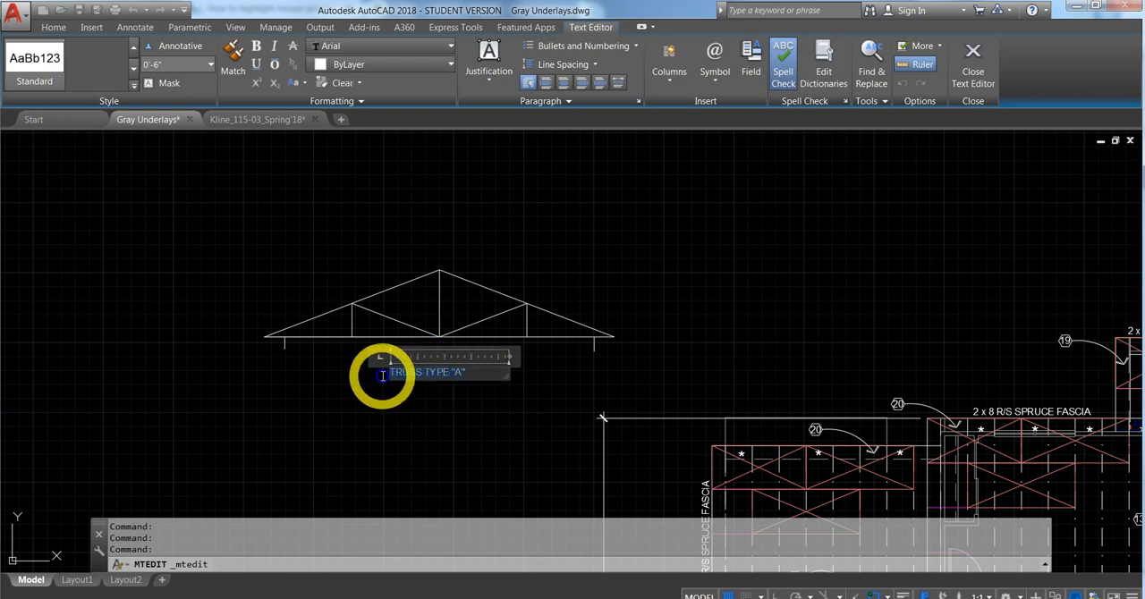
left_click(182, 67)
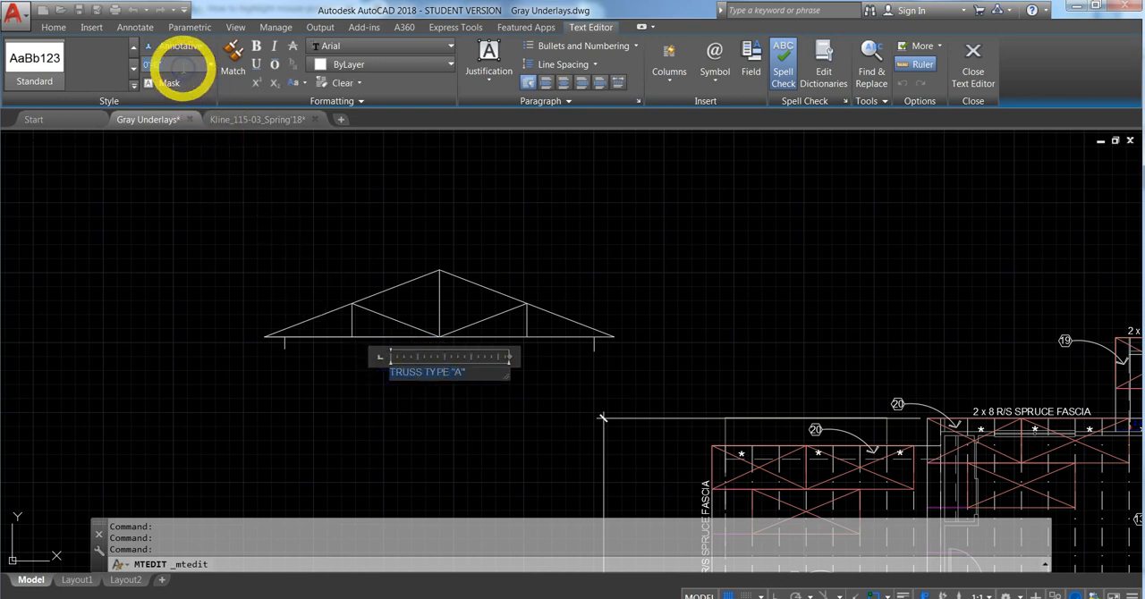
key("Return")
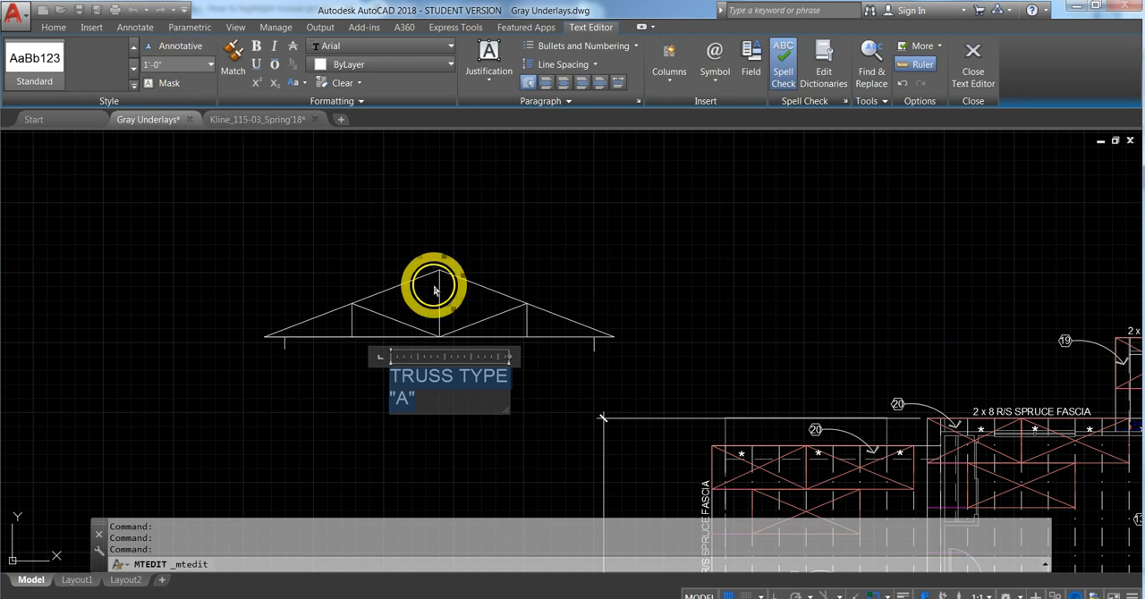
left_click_drag(507, 411, 555, 393)
left_click(476, 375)
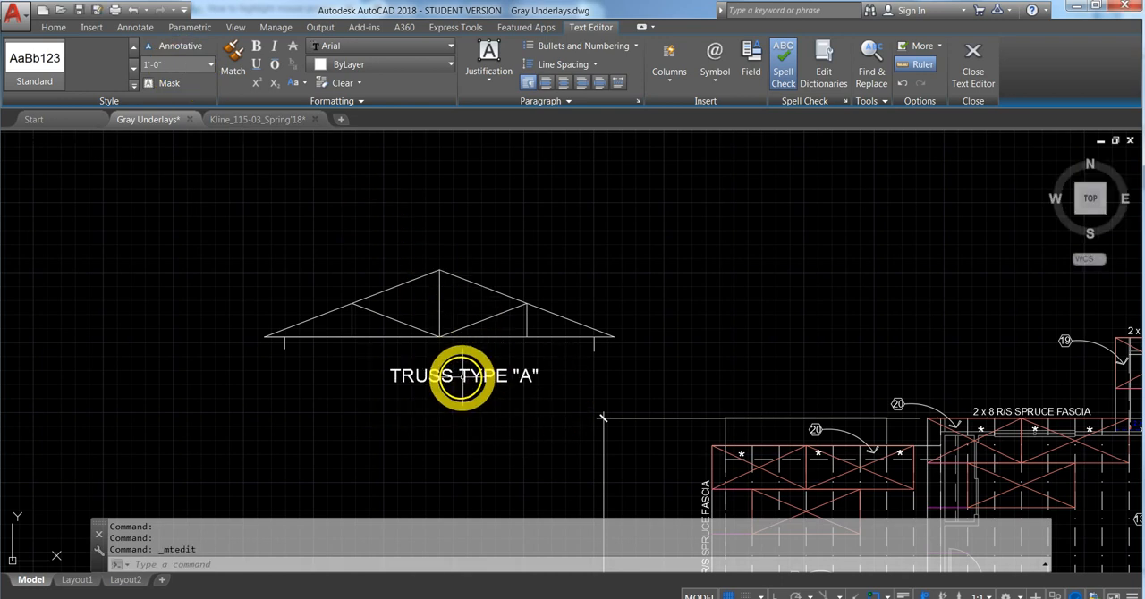
- Move the TRUSS TYPE "A" title so it is centred beneath the truss
left_click(462, 375)
left_click(462, 375)
left_click(466, 375)
left_click_drag(465, 374, 439, 374)
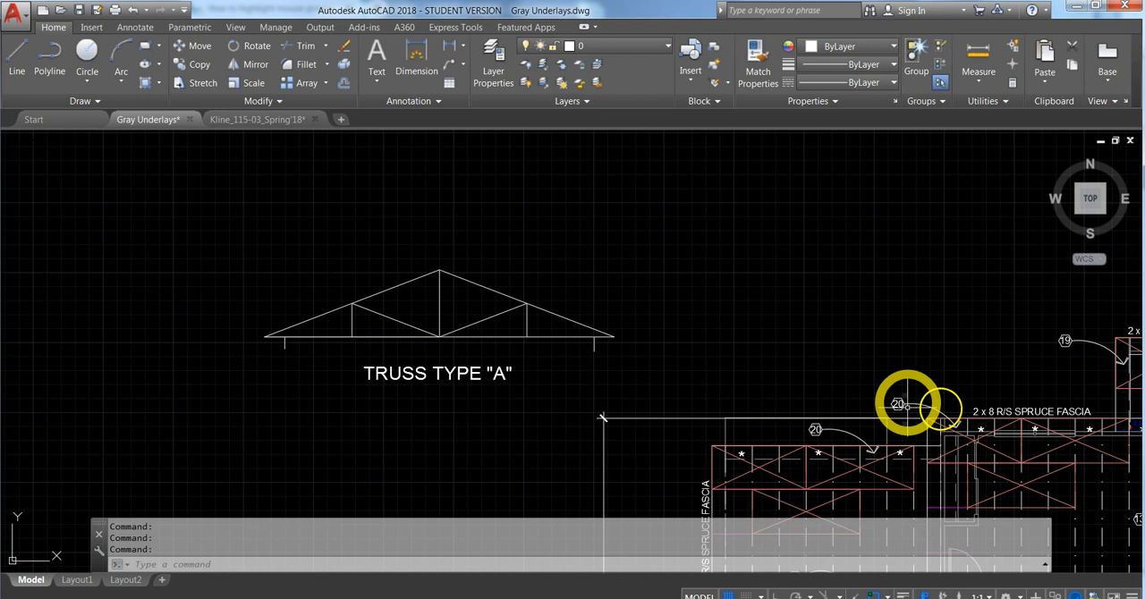
- Paste another copy of the "2 x 8 R/S SPRUCE FASCIA" note directly beneath the start of the truss title
left_click(983, 411)
key("ctrl+c")
key("ctrl+v")
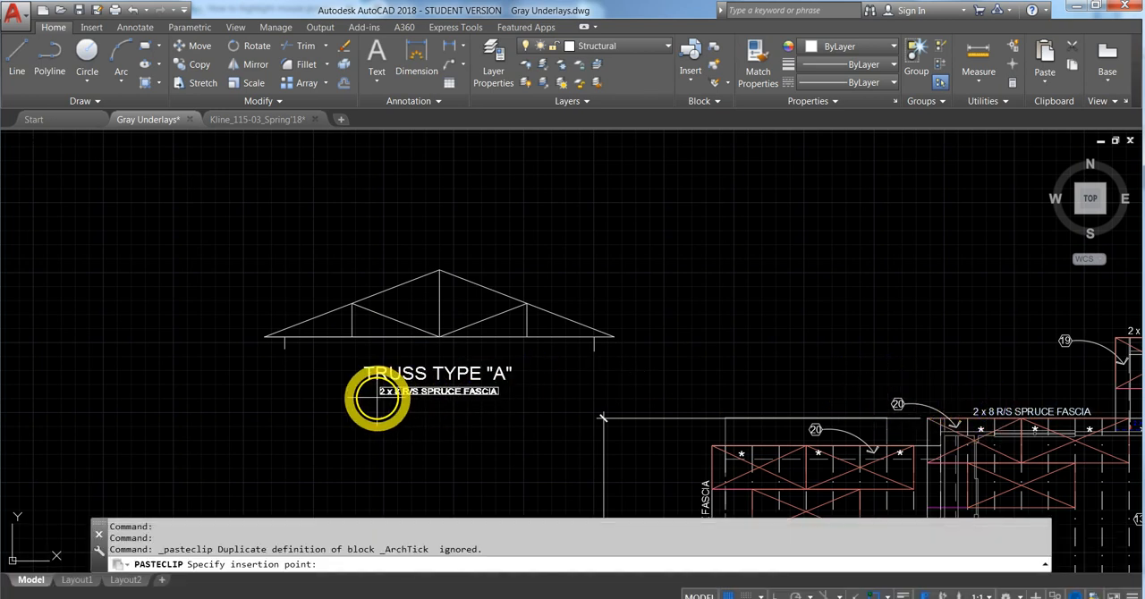
left_click(364, 395)
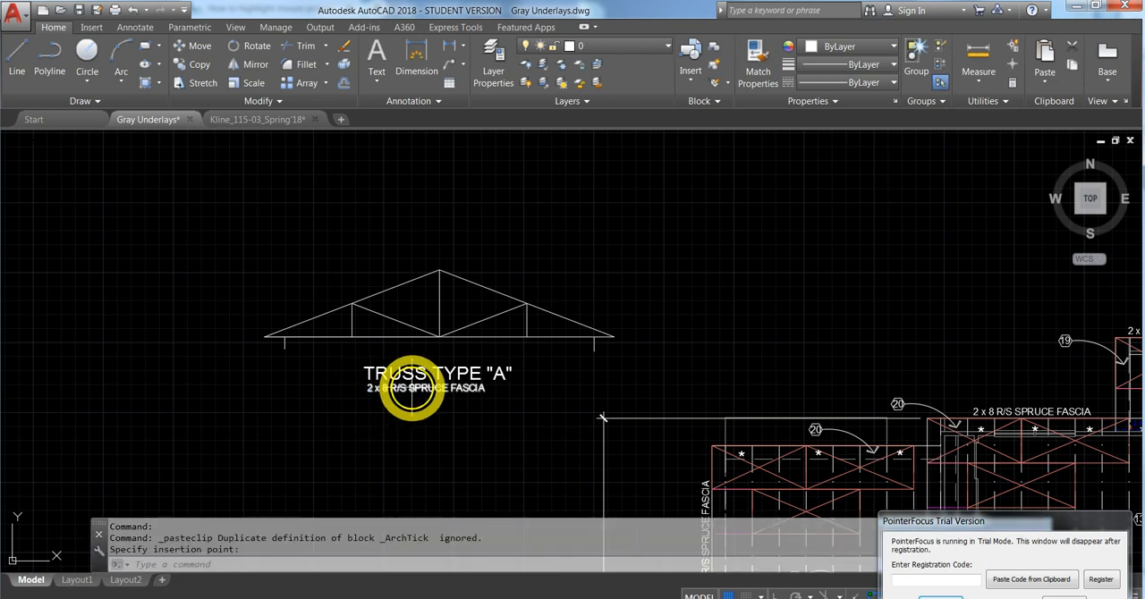
- Replace the text of the note beneath the title with SCALE: 1/8" = 1'-0", with the fraction unstacked
double_click(483, 386)
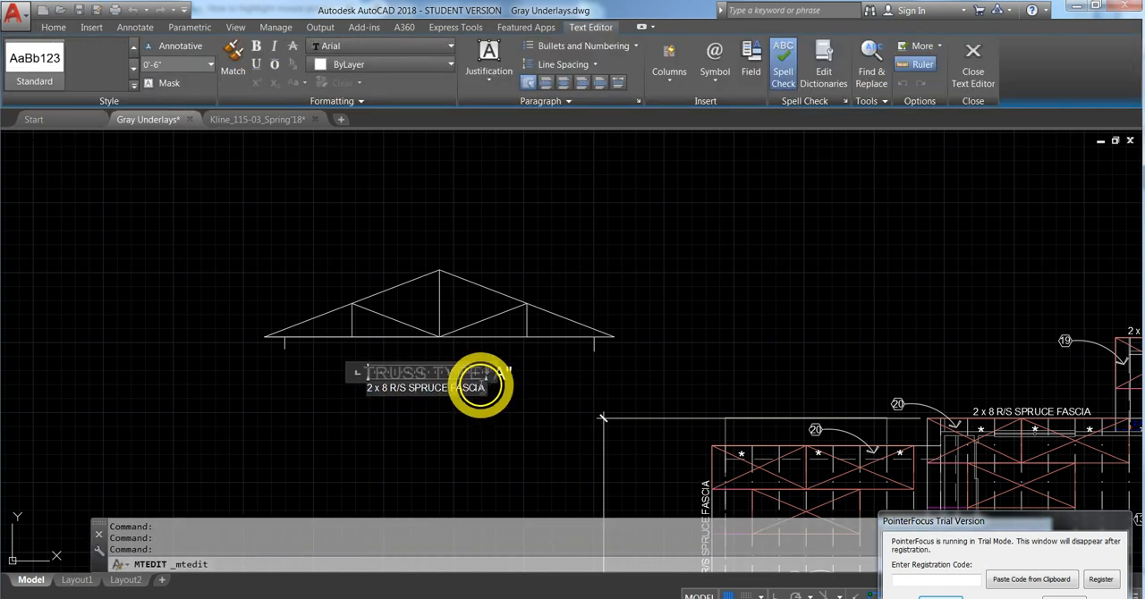
left_click_drag(483, 386, 354, 387)
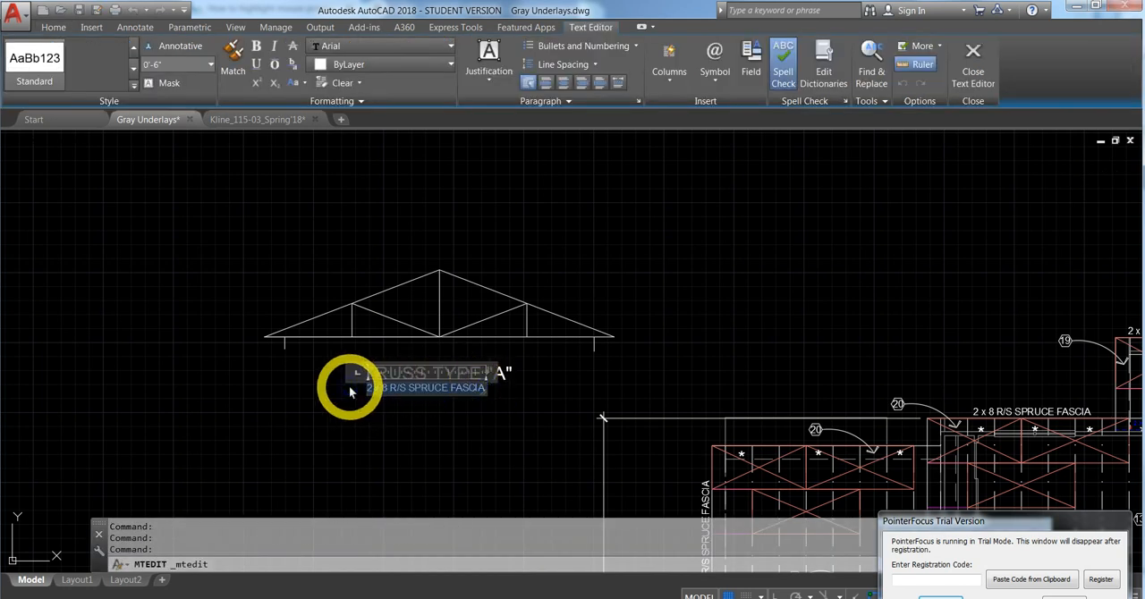
type("SCA")
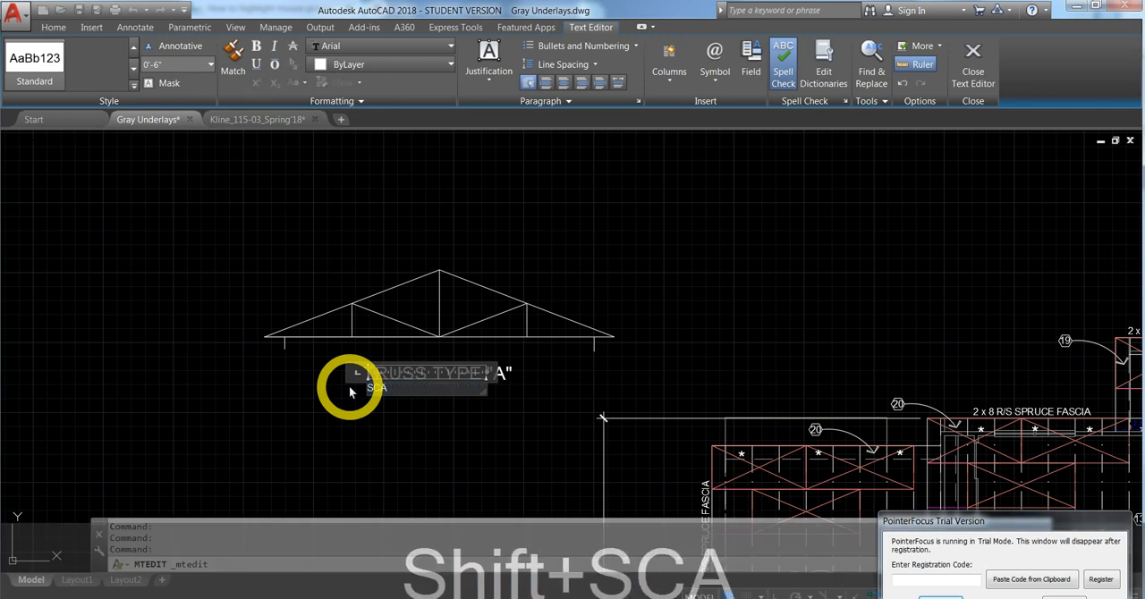
type("LE: 1/8")
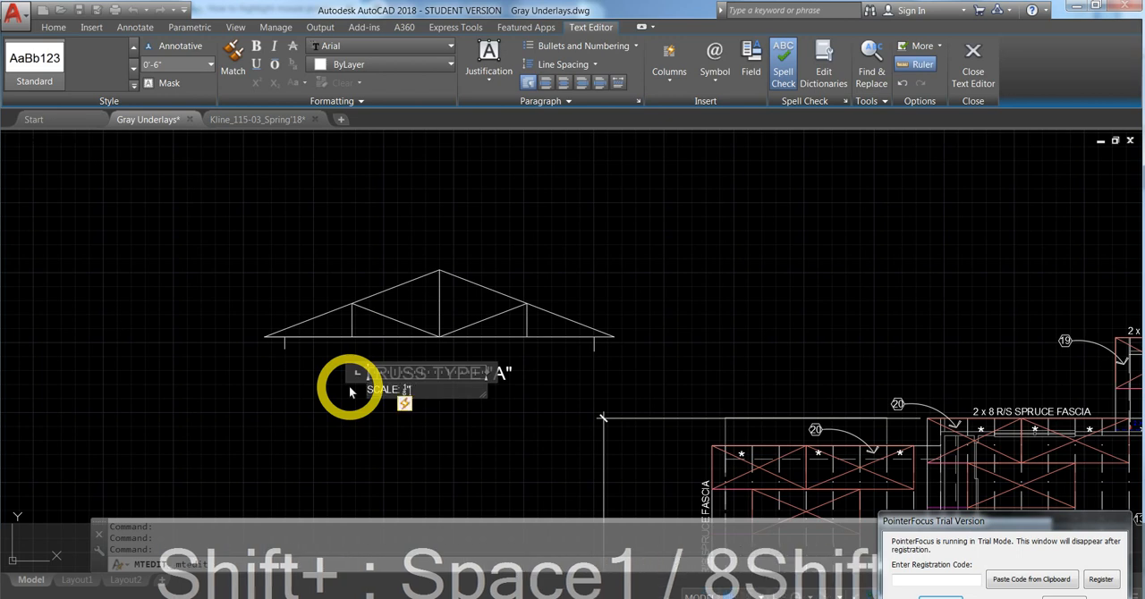
type("\"")
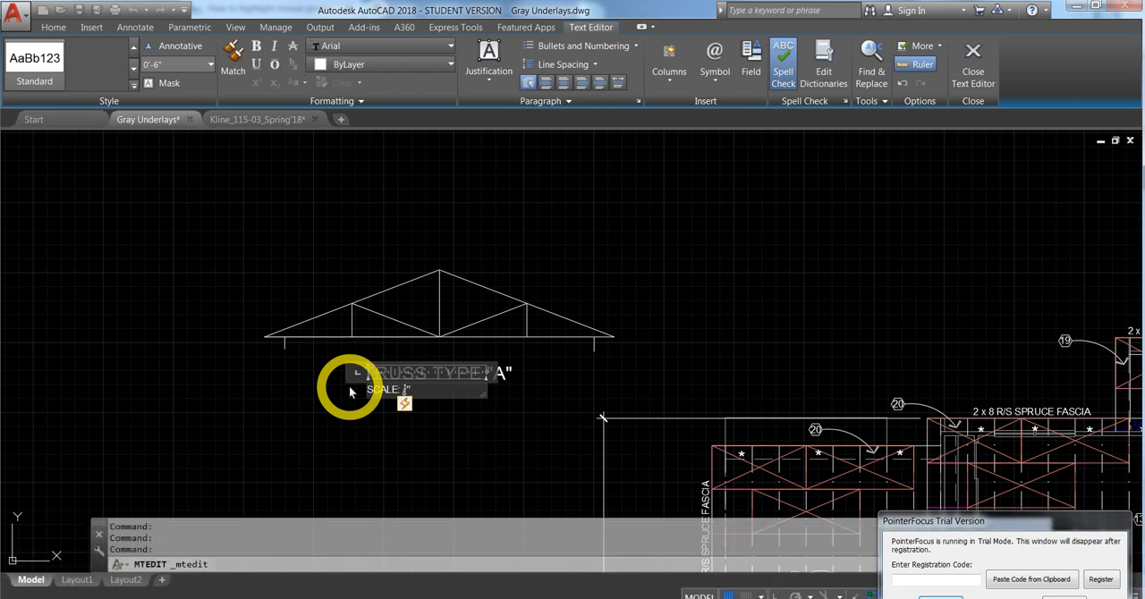
left_click(404, 403)
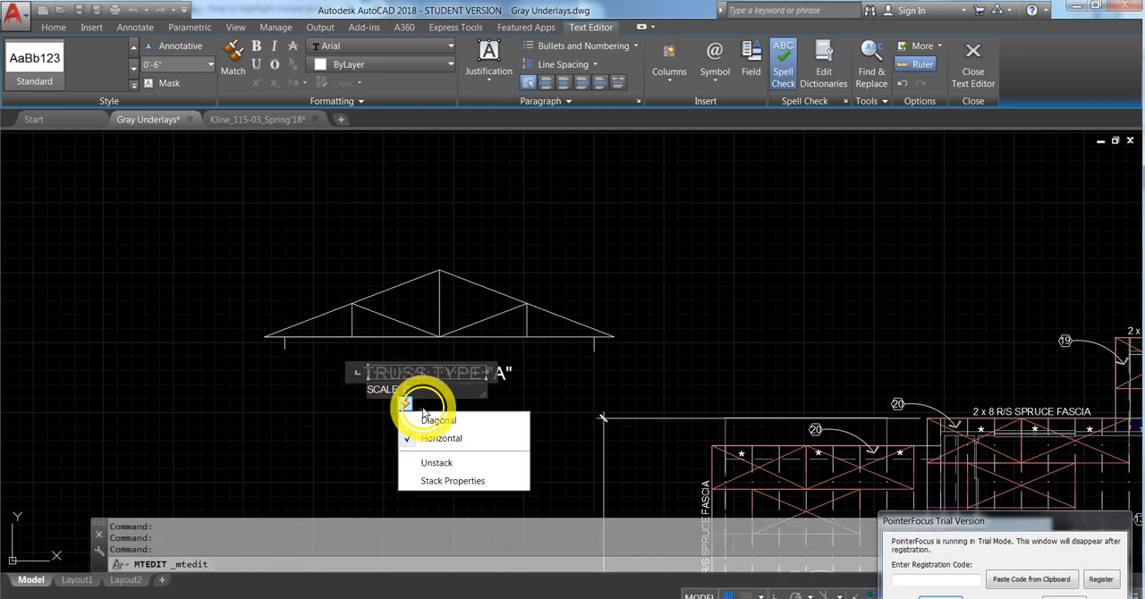
left_click(440, 462)
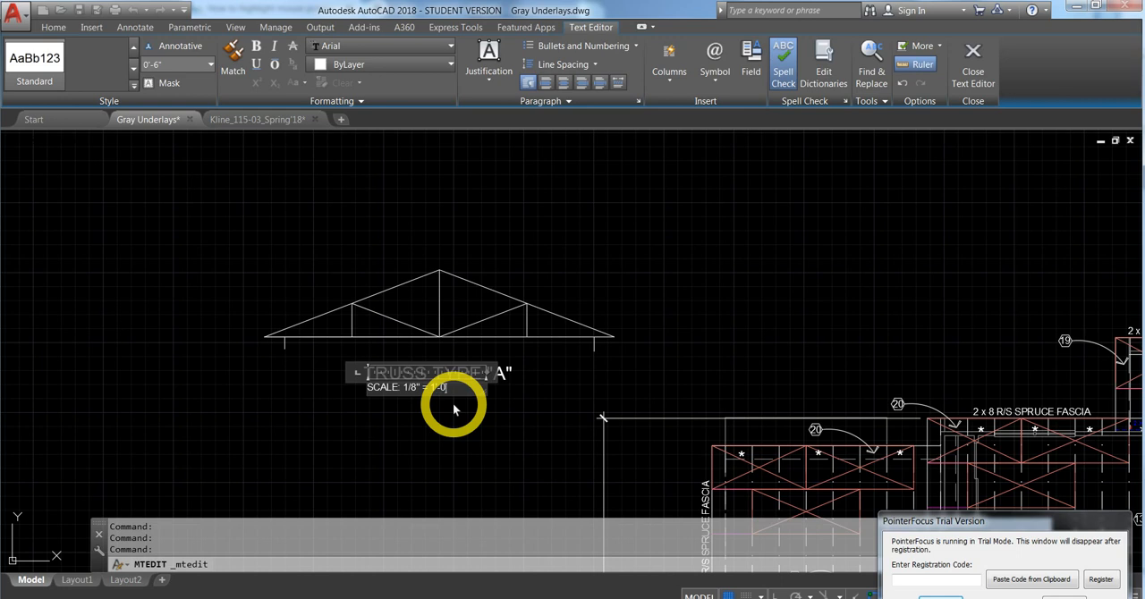
type("\"")
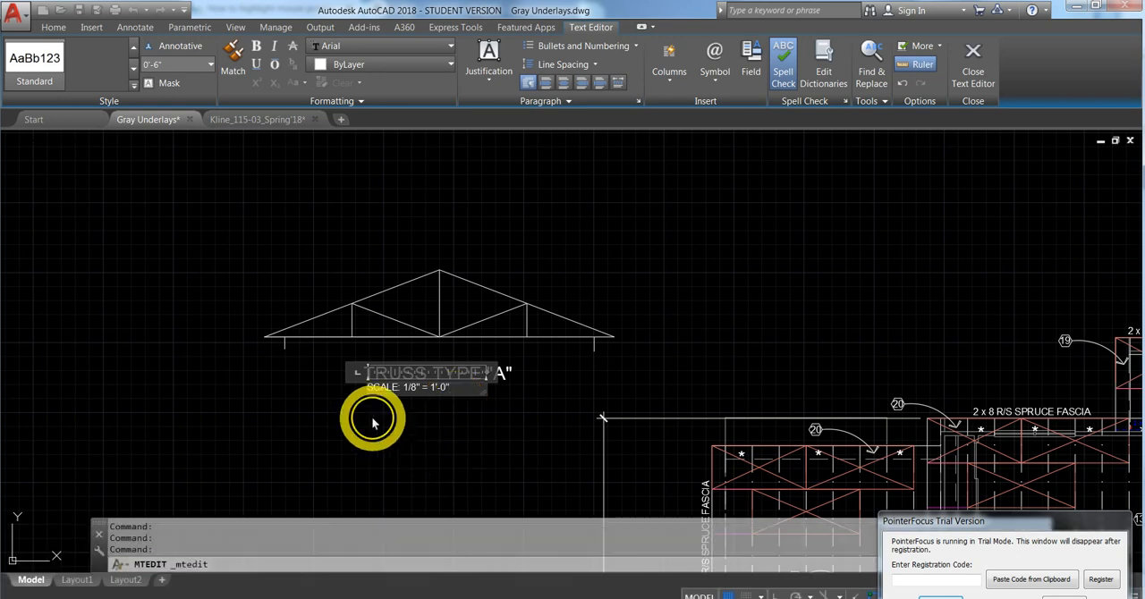
left_click(374, 420)
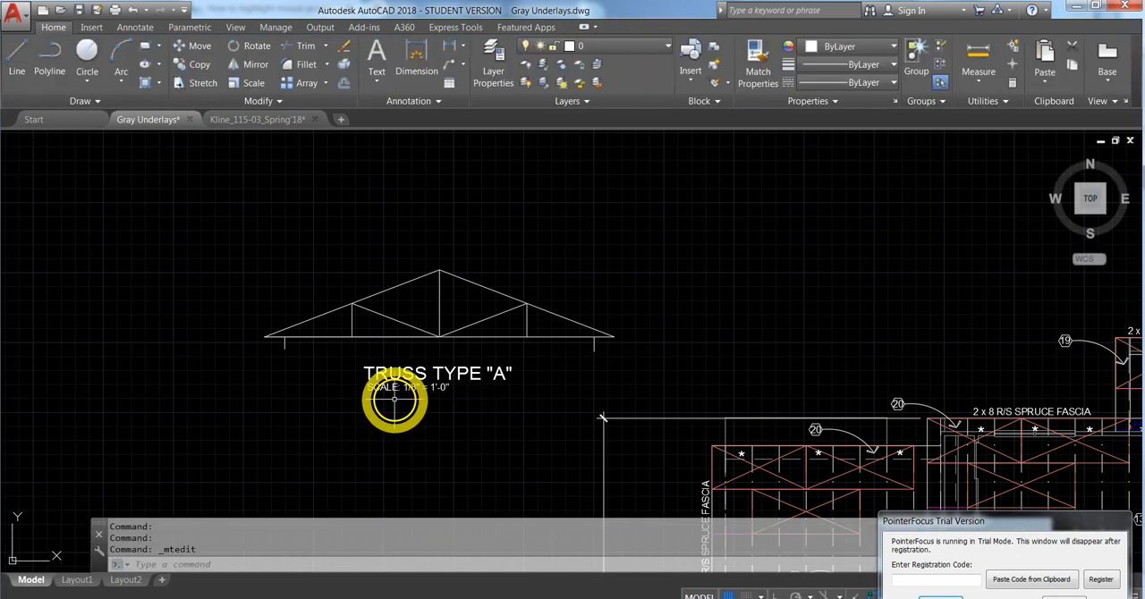
mouse_move(426, 381)
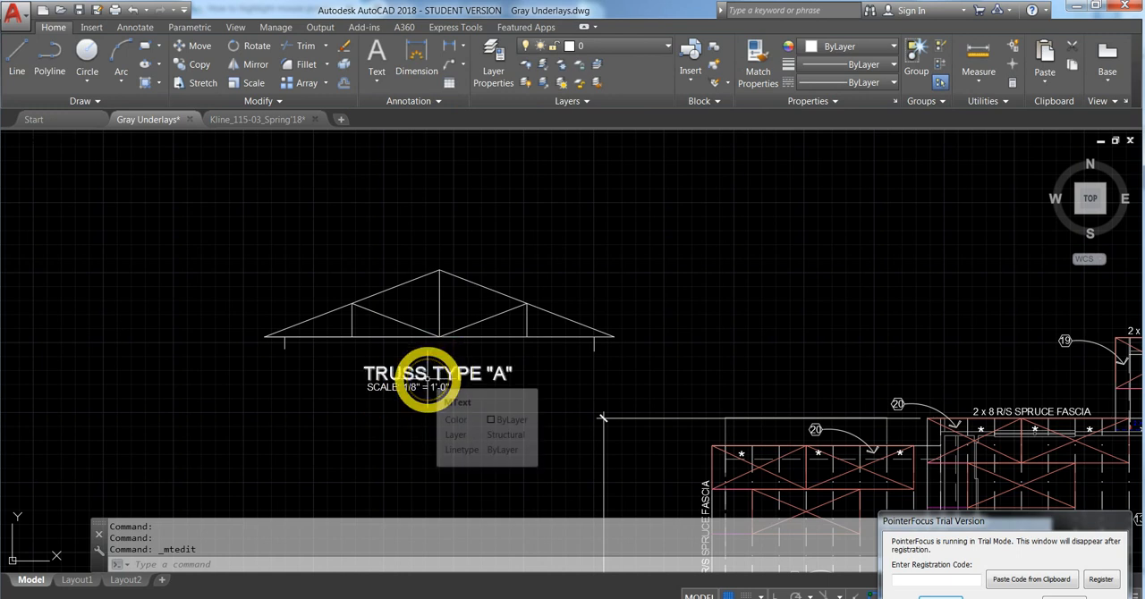
left_click(1063, 598)
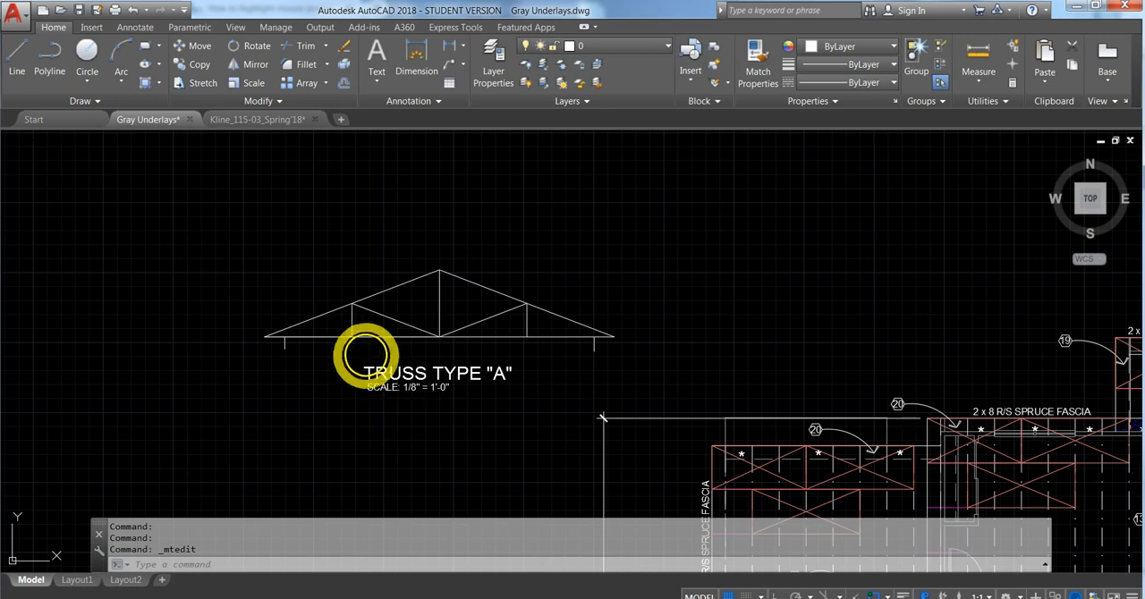
scroll(368, 360, "down", 4)
scroll(403, 393, "down", 2)
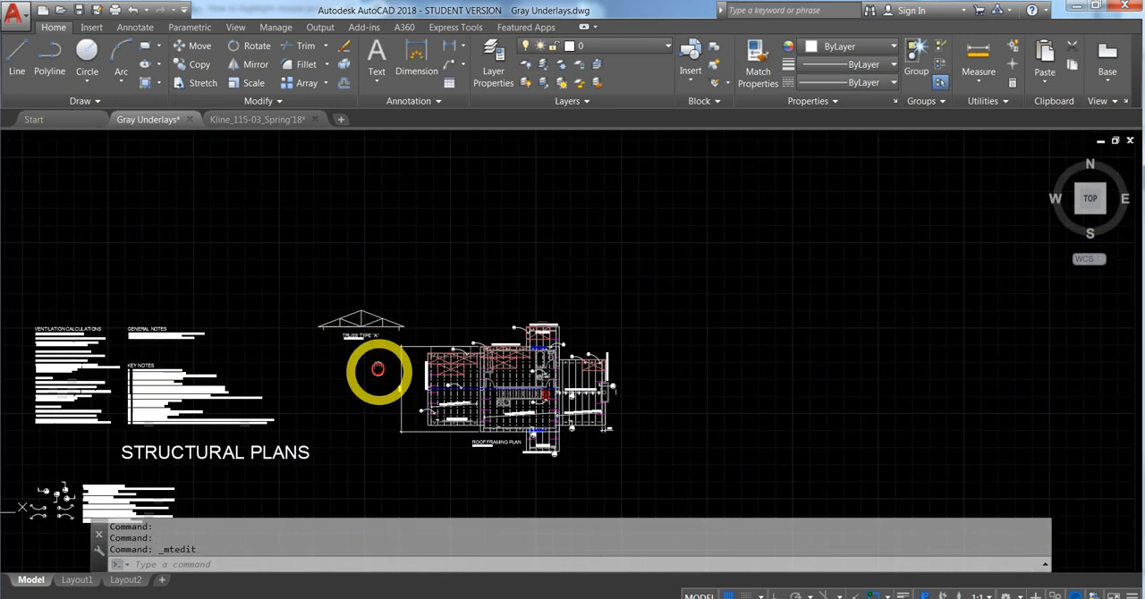
- Draw a small triangular bearing symbol with its apex at the top of the left marker line beneath the truss, and delete that marker line
scroll(465, 446, "up", 10)
scroll(567, 447, "down", 11)
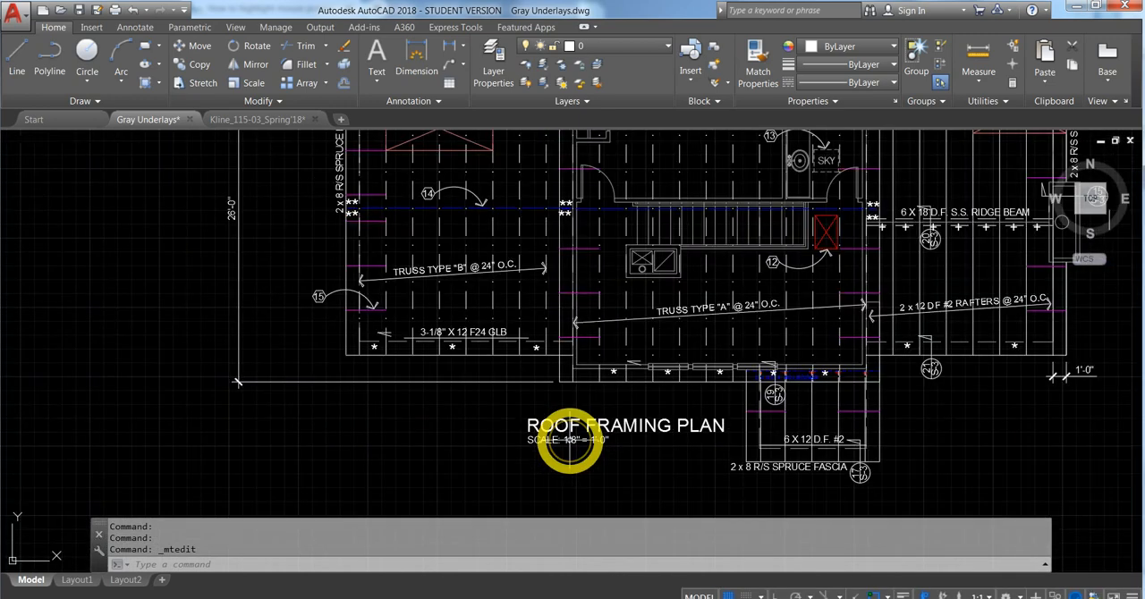
scroll(475, 379, "up", 2)
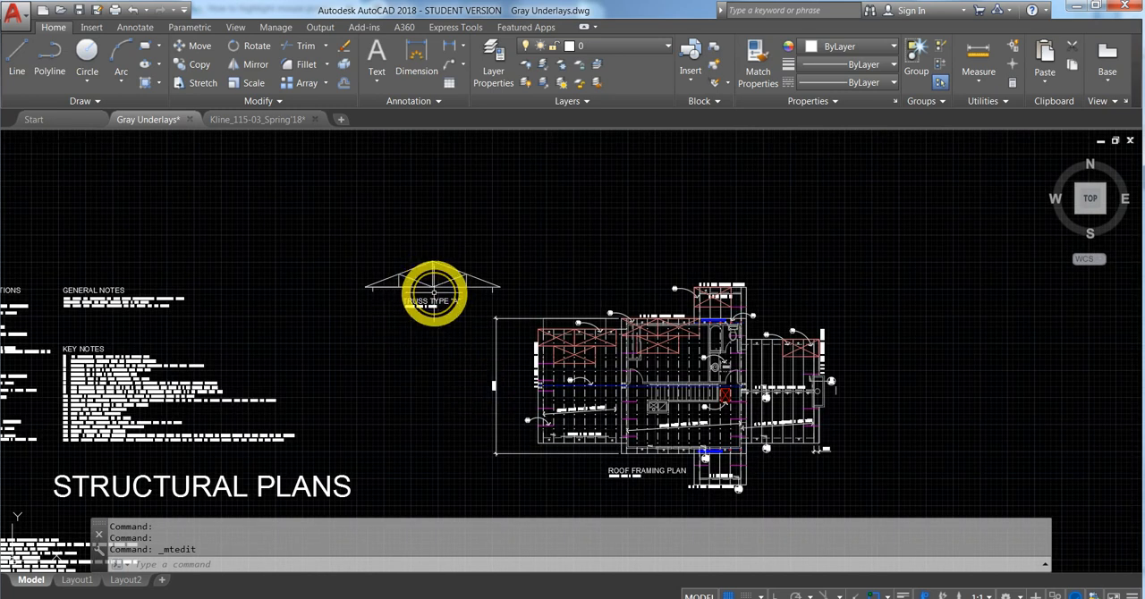
scroll(433, 295, "up", 2)
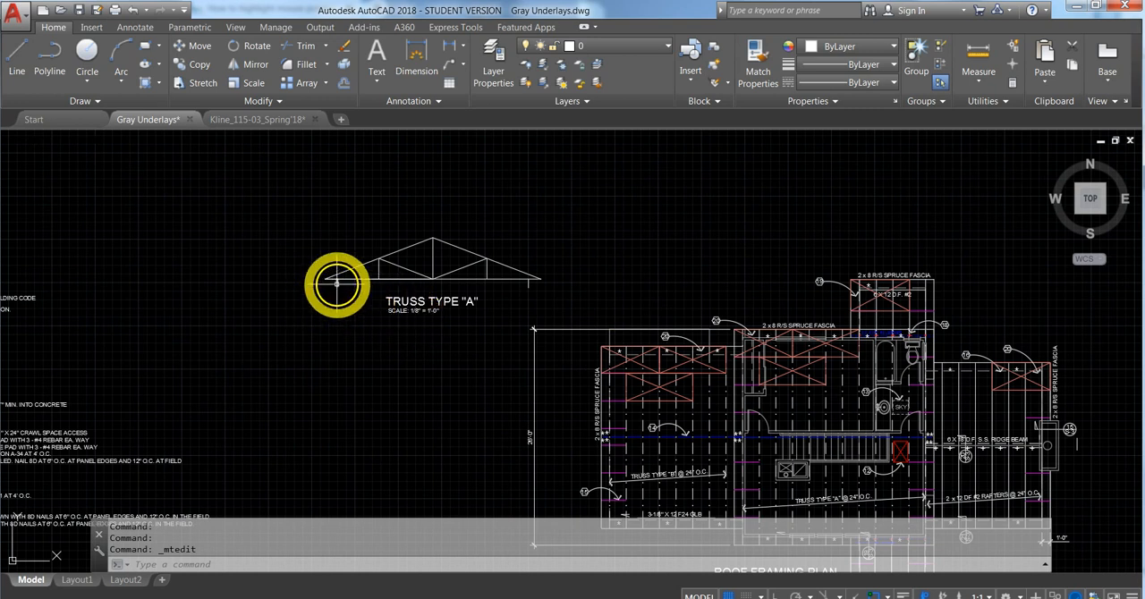
scroll(338, 287, "up", 5)
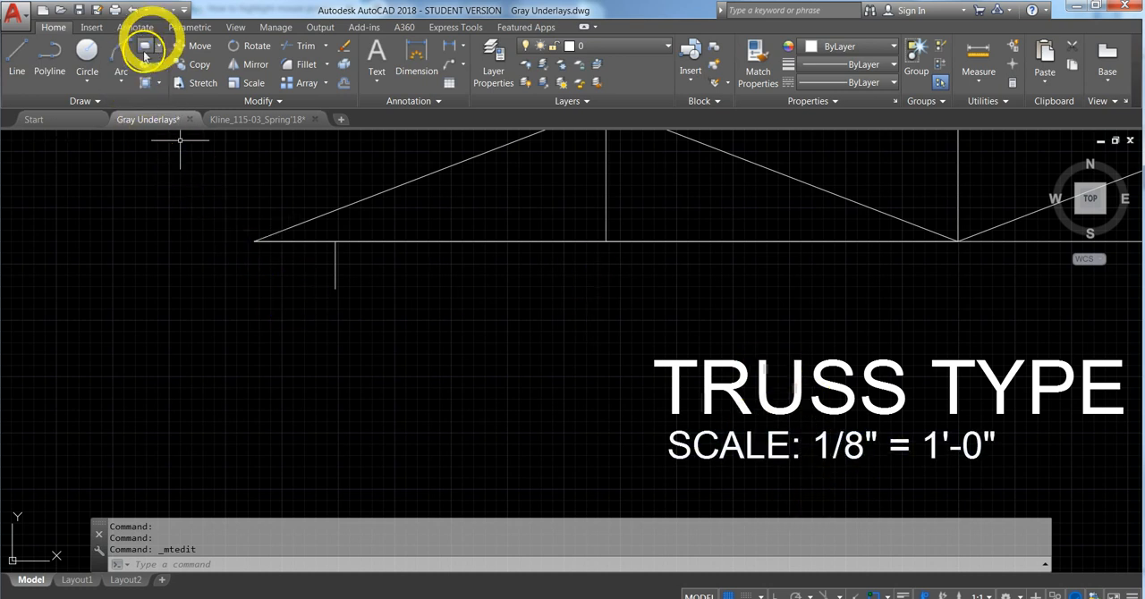
left_click(16, 53)
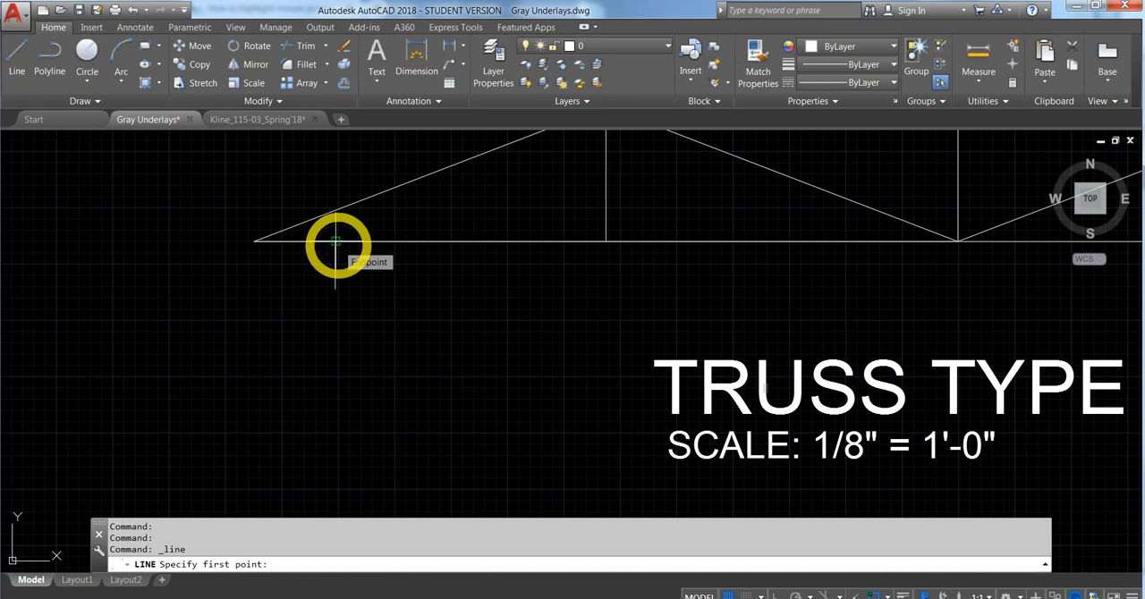
left_click(336, 245)
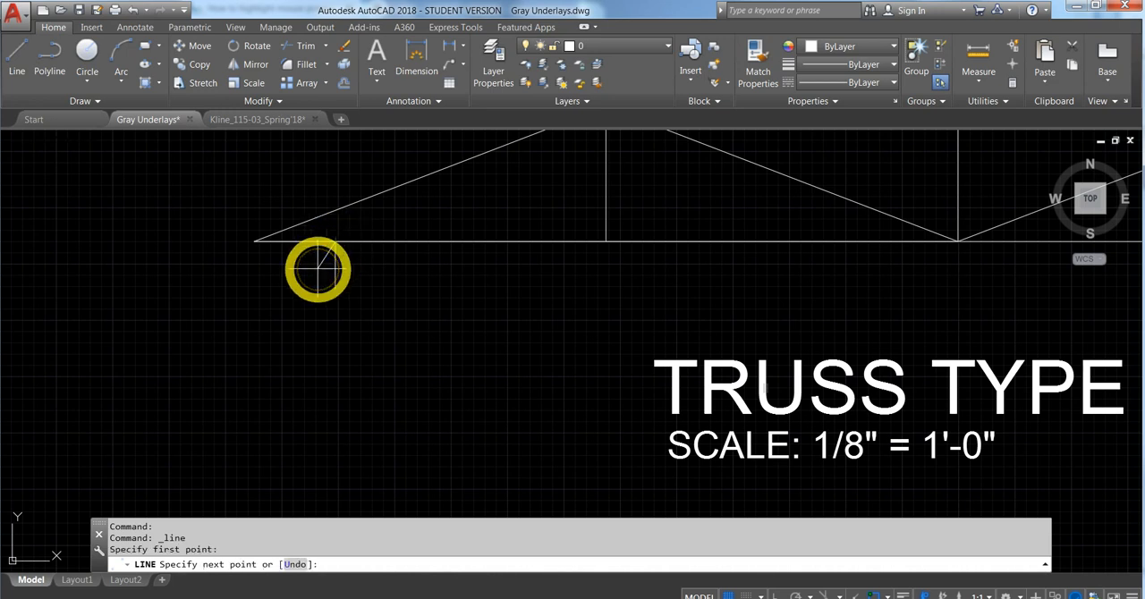
left_click(317, 268)
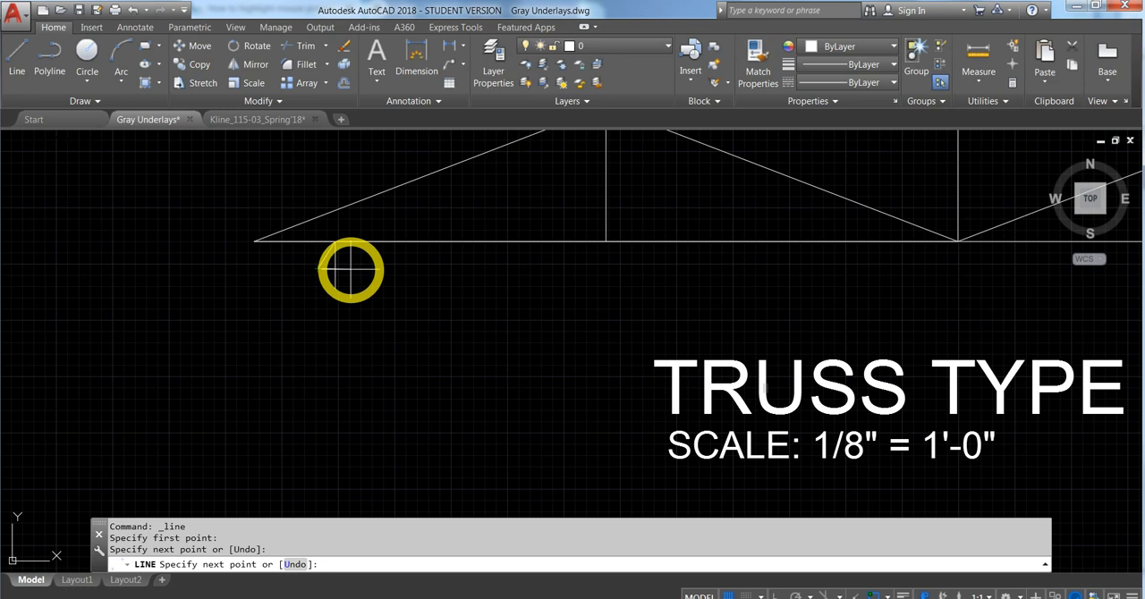
left_click(350, 268)
left_click(336, 243)
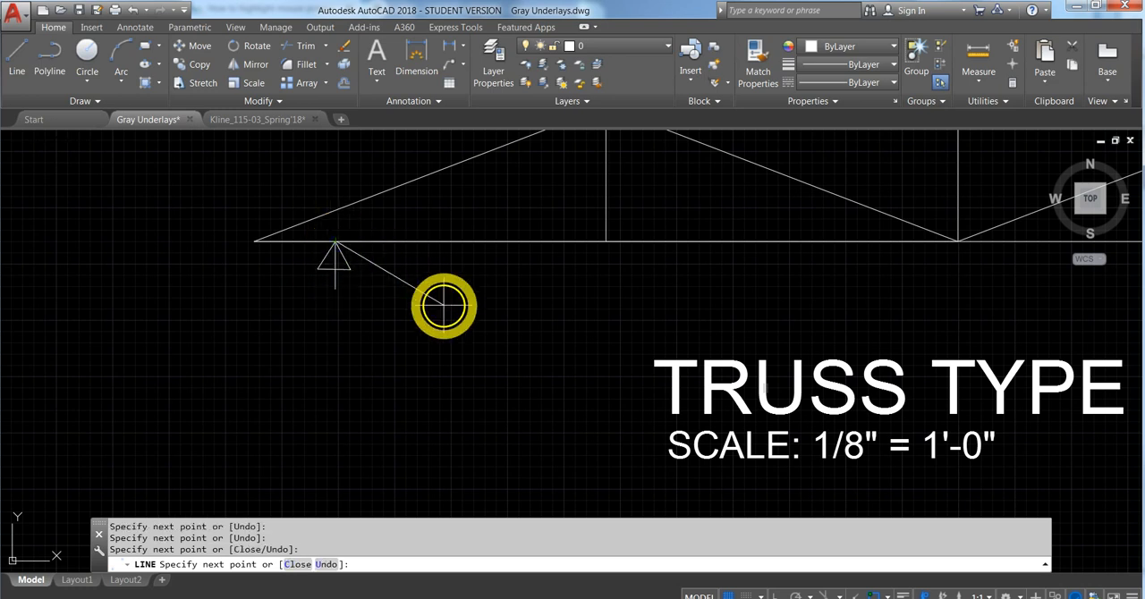
key("Escape")
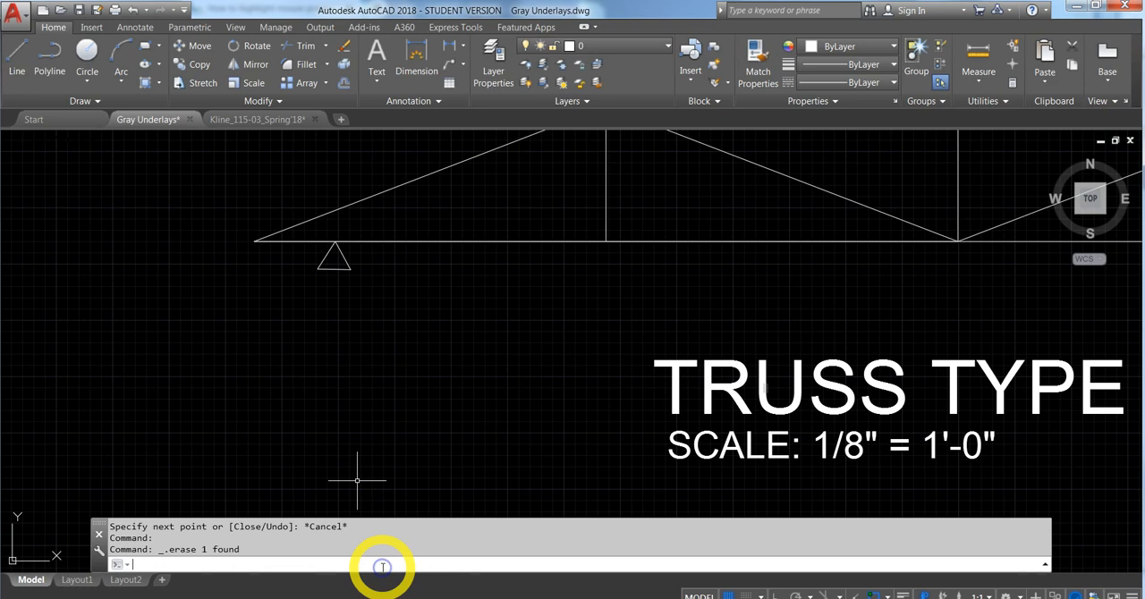
- Fill the triangular bearing symbol under the truss with a SOLID hatch
key("Return")
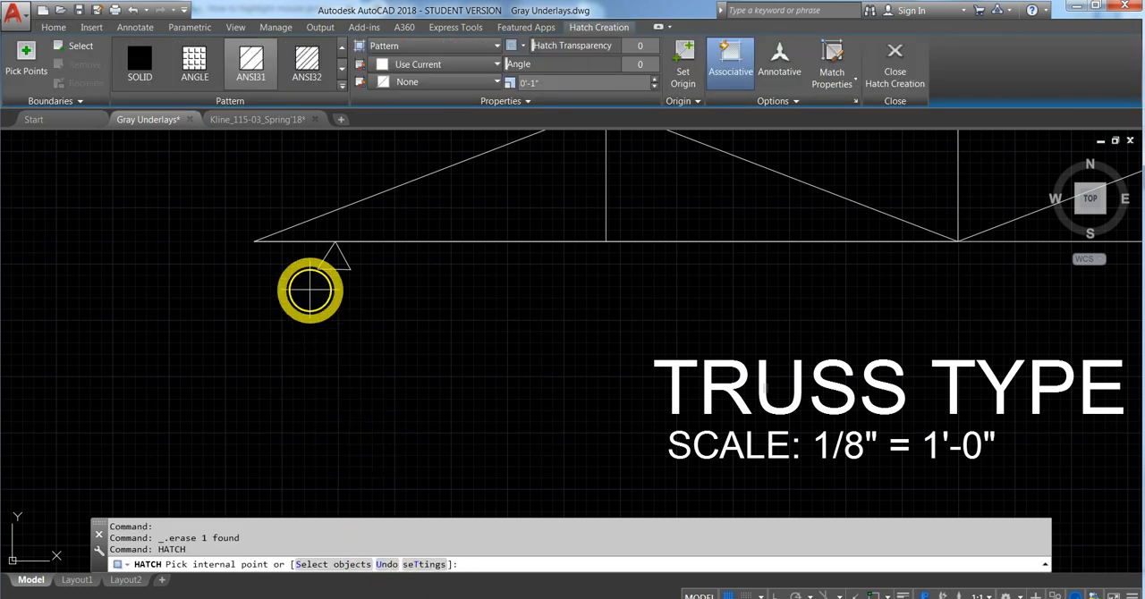
left_click(158, 79)
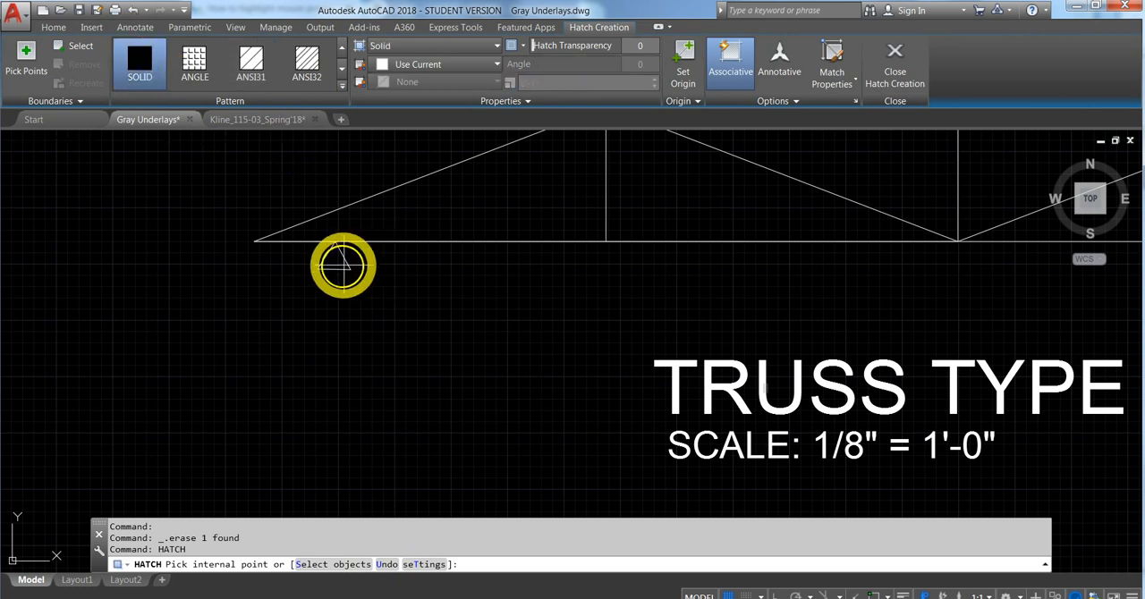
left_click(336, 263)
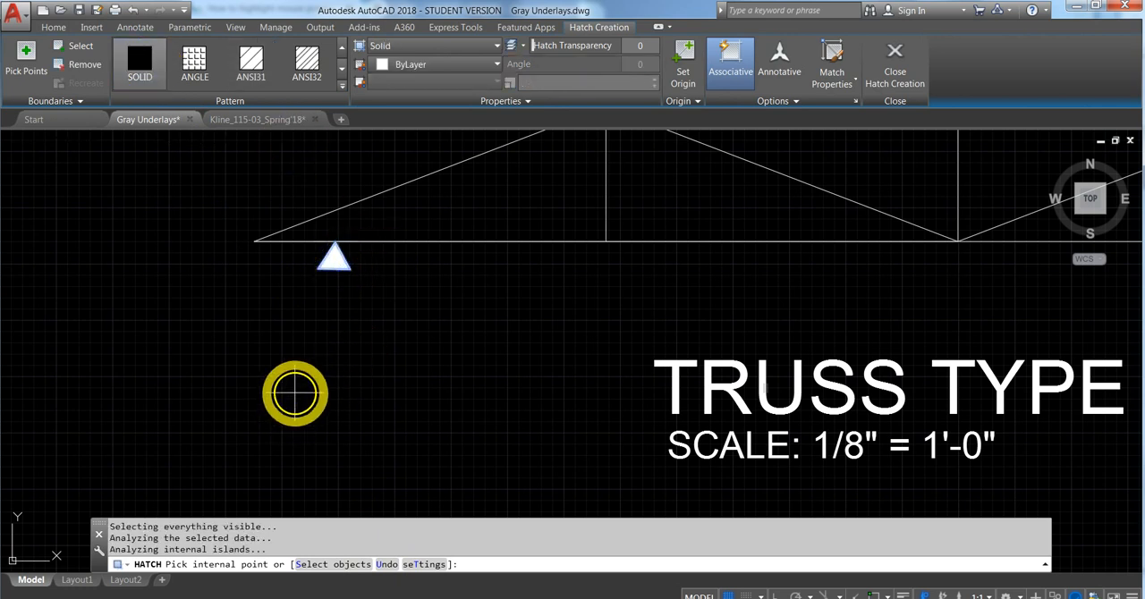
key("Escape")
scroll(256, 325, "down", 3)
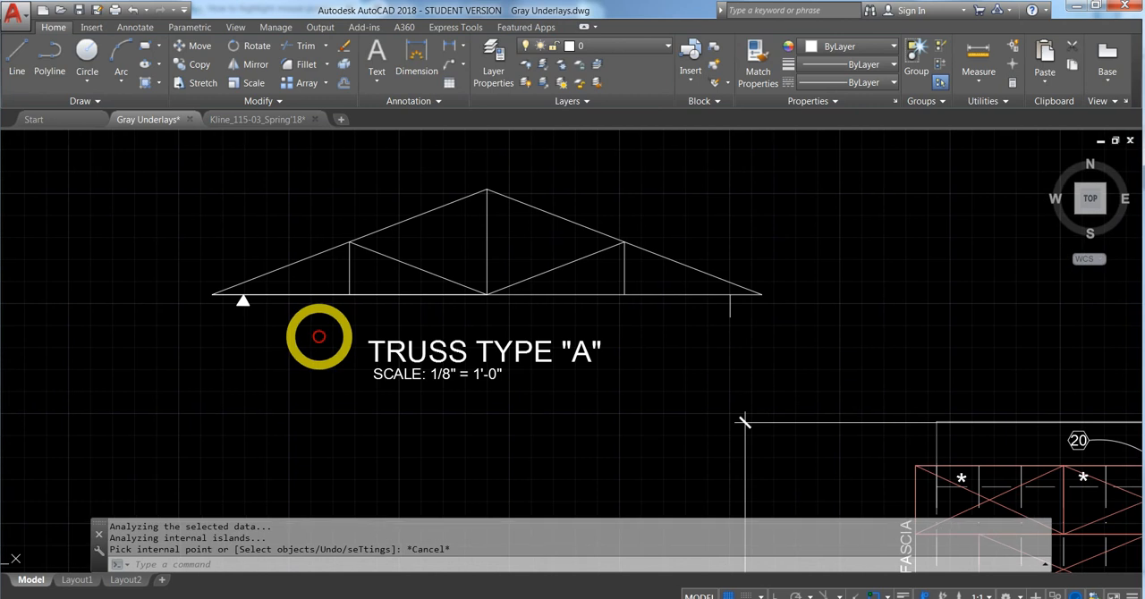
- Copy the filled bearing triangle by its apex to the top of the right marker line, and delete that marker line
scroll(255, 307, "up", 4)
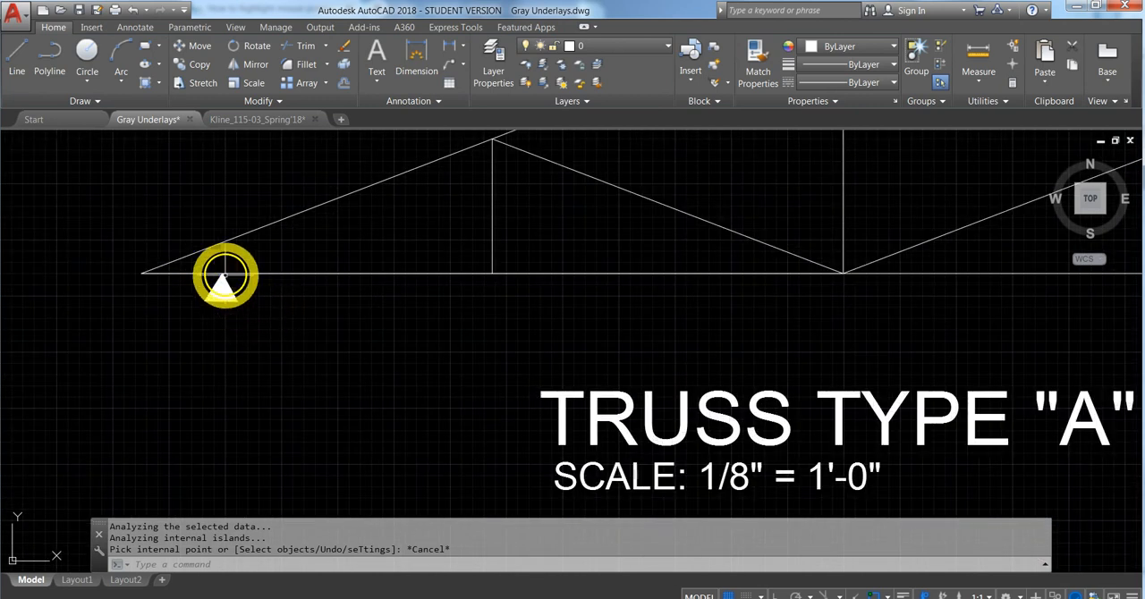
key("Escape")
left_click(255, 313)
left_click(210, 280)
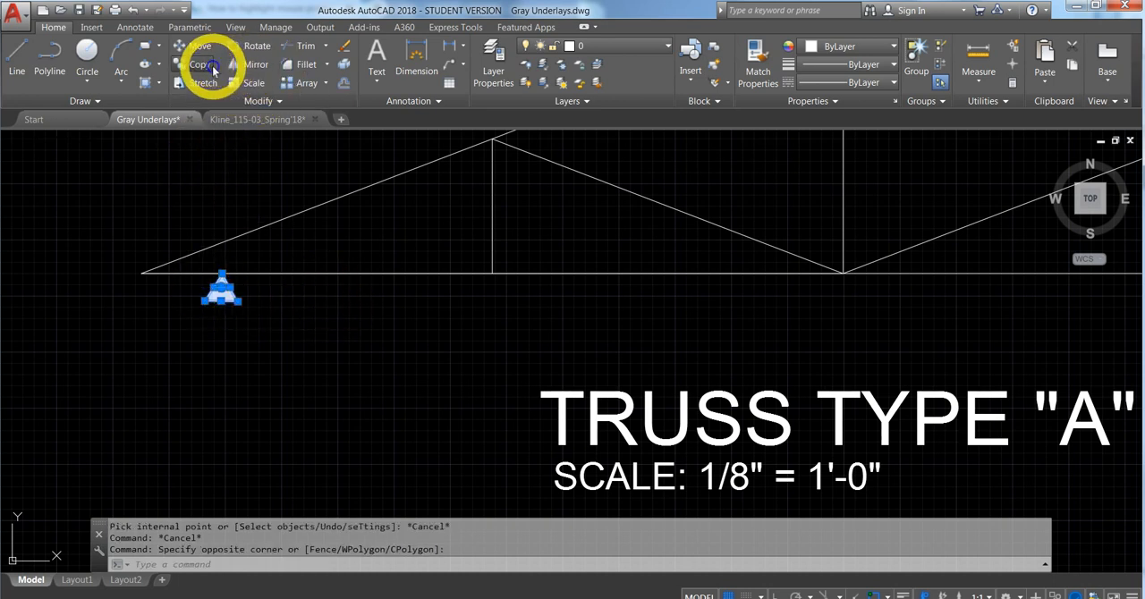
left_click(198, 64)
left_click(224, 272)
scroll(224, 272, "down", 5)
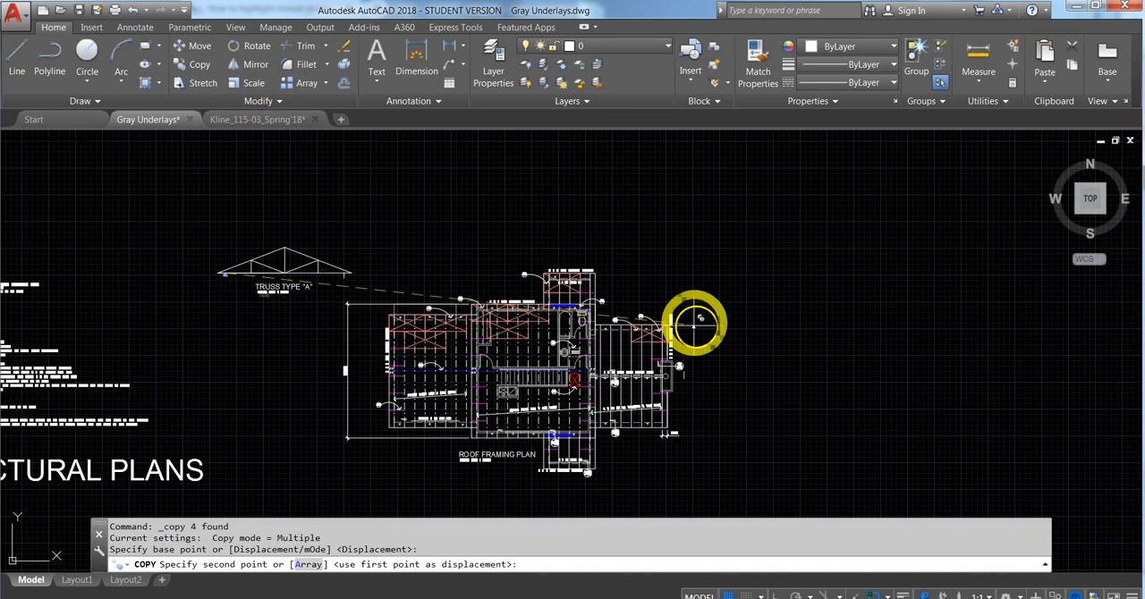
scroll(345, 268, "up", 5)
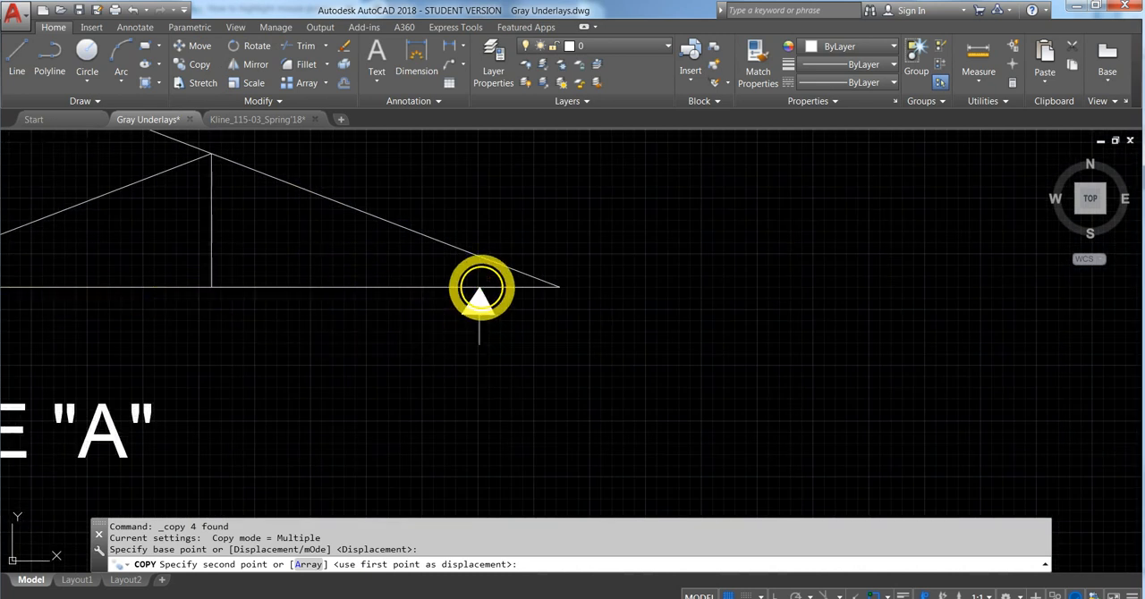
left_click(483, 289)
key("Escape")
left_click(478, 326)
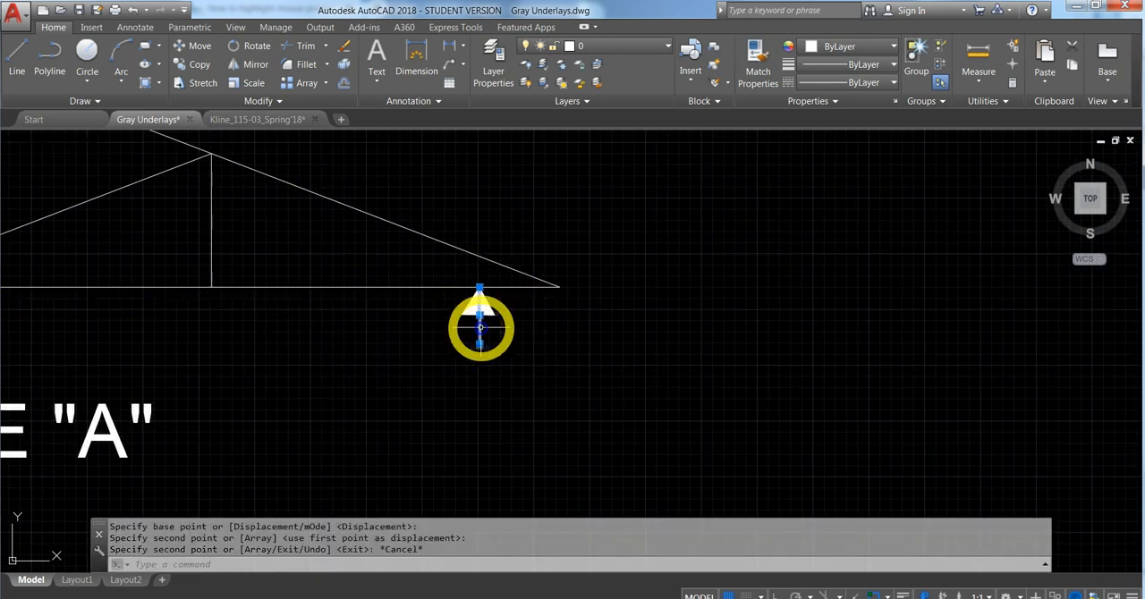
key("Delete")
- Dimension the span between the apexes of the two bearing triangles, placing the dimension line between the bottom chord and the title
middle_click_drag(374, 376, 501, 381)
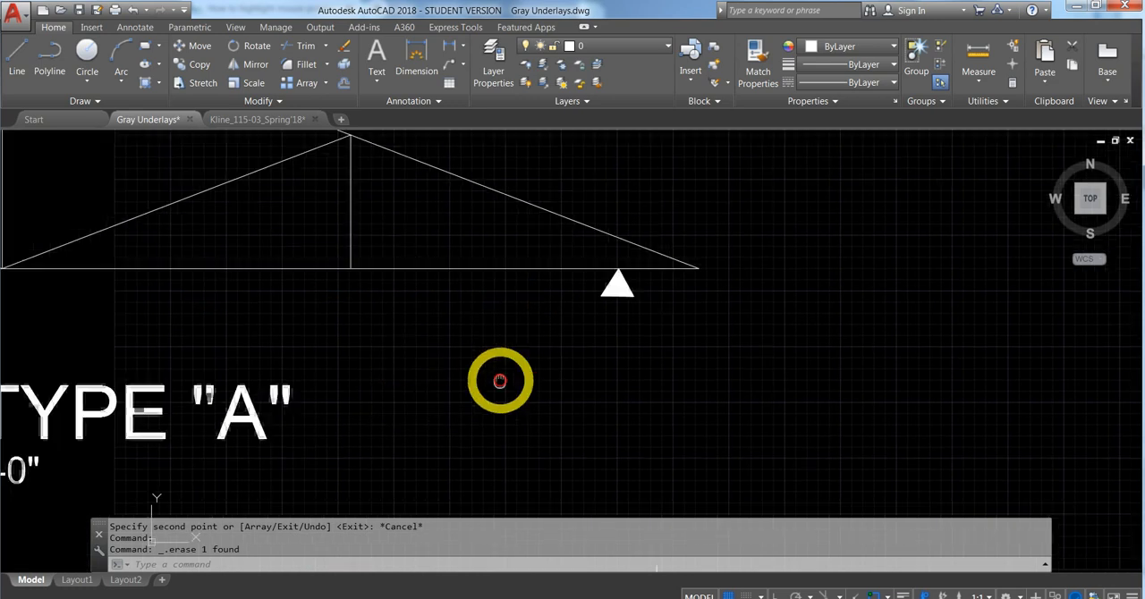
scroll(501, 381, "down", 4)
middle_click_drag(357, 350, 404, 320)
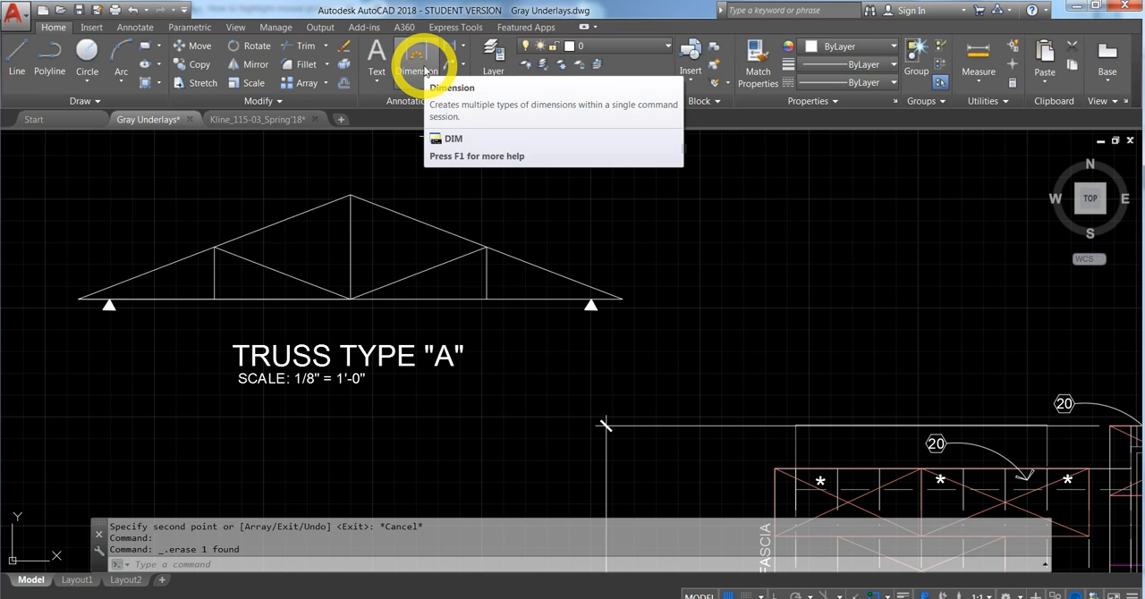
left_click(425, 71)
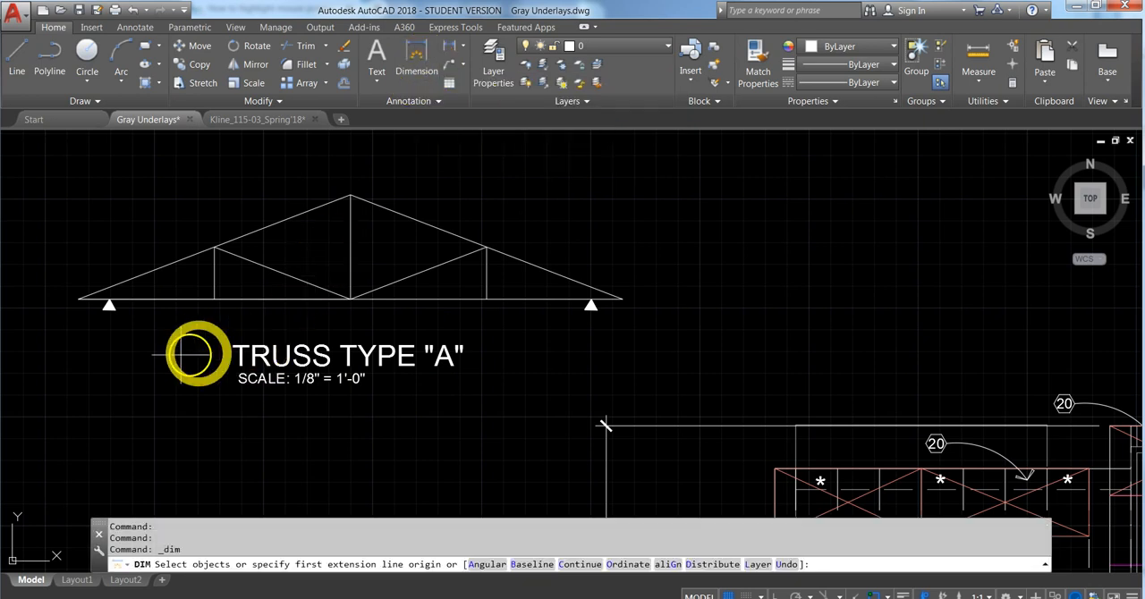
left_click(110, 299)
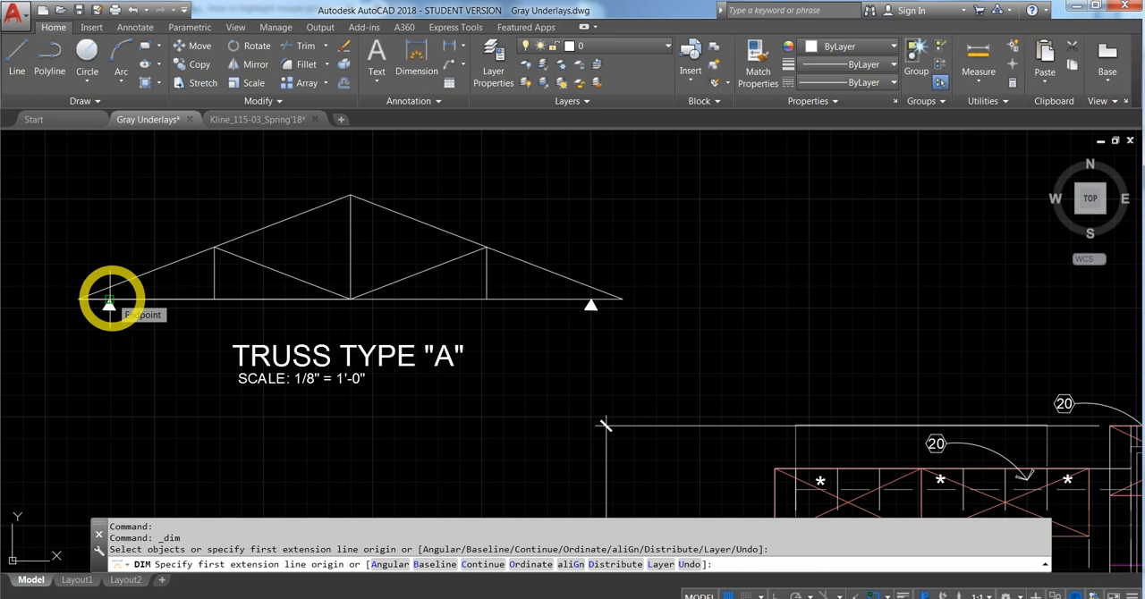
left_click(586, 300)
left_click(588, 299)
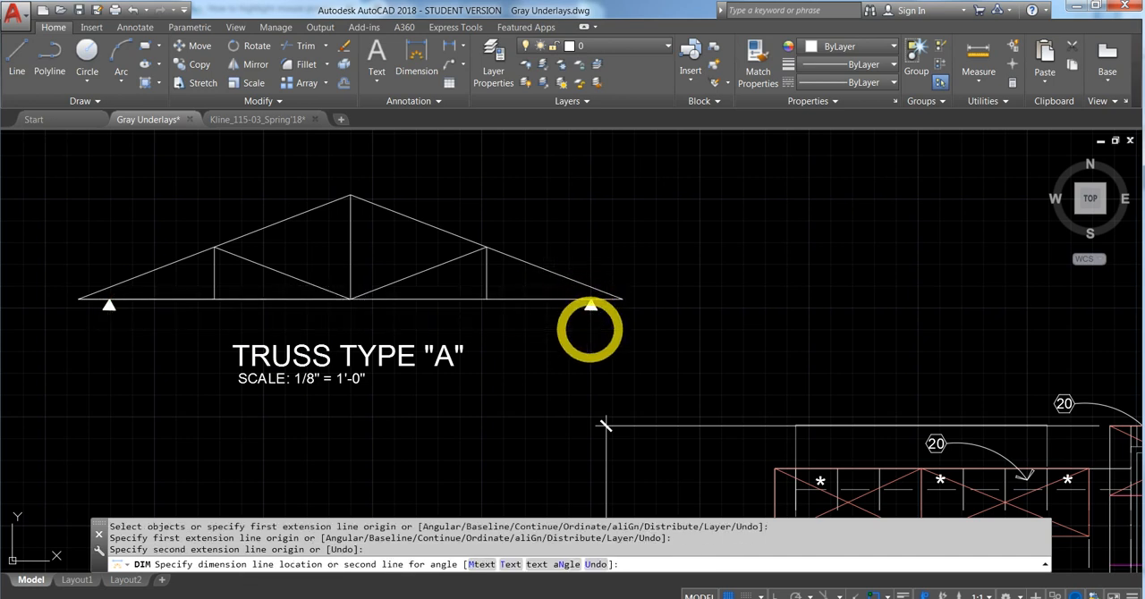
left_click(590, 330)
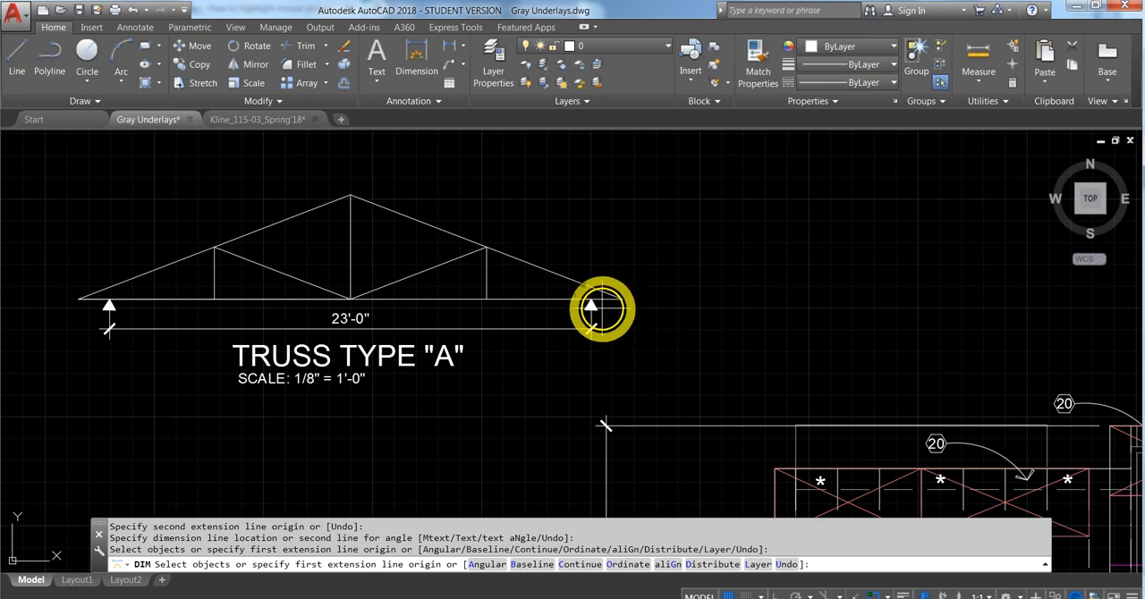
- Dimension the right and left truss overhangs from bearing apex to chord end, aligned with the span dimension
left_click(590, 305)
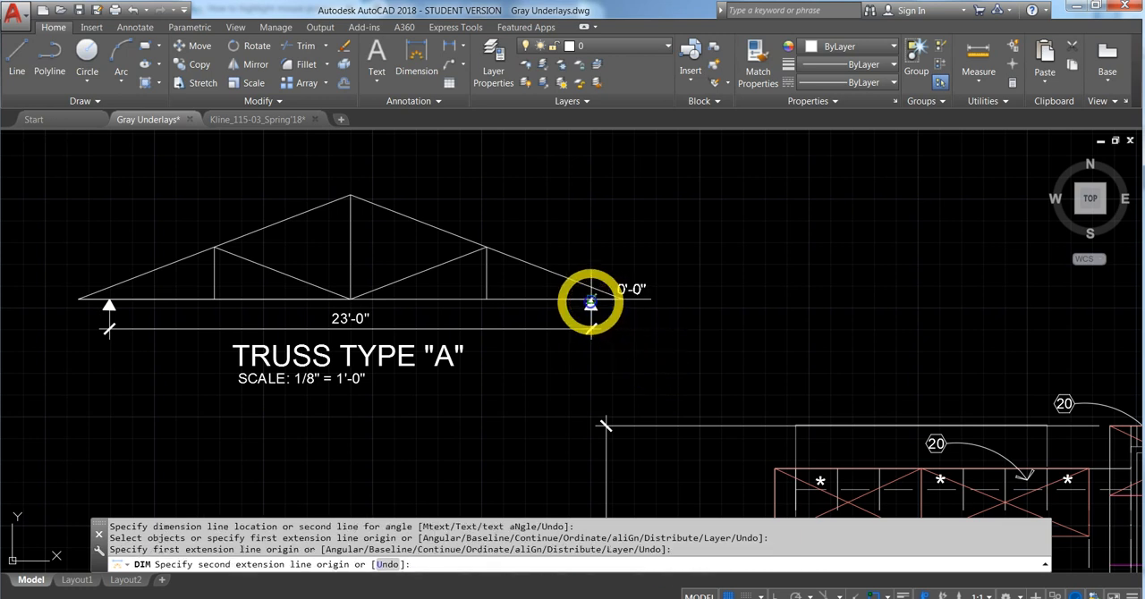
left_click(621, 299)
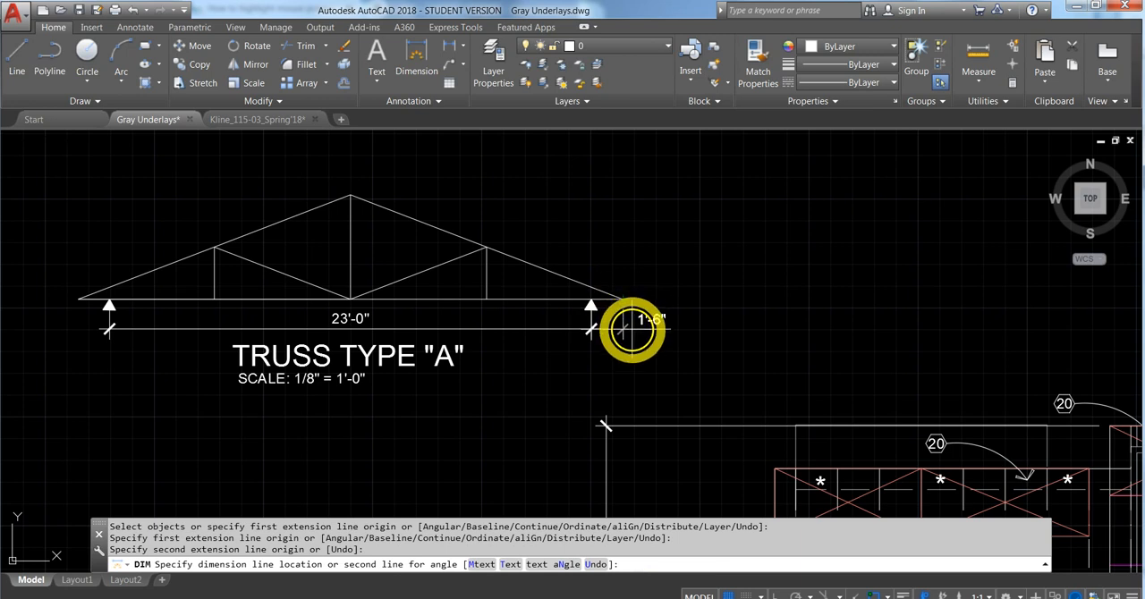
left_click(633, 330)
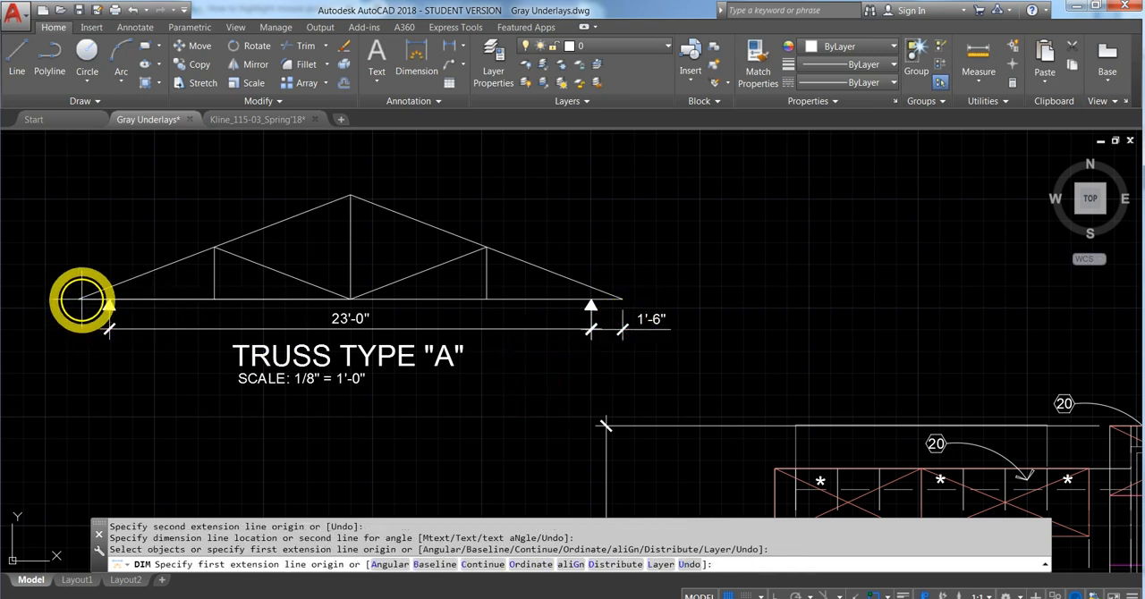
left_click(82, 299)
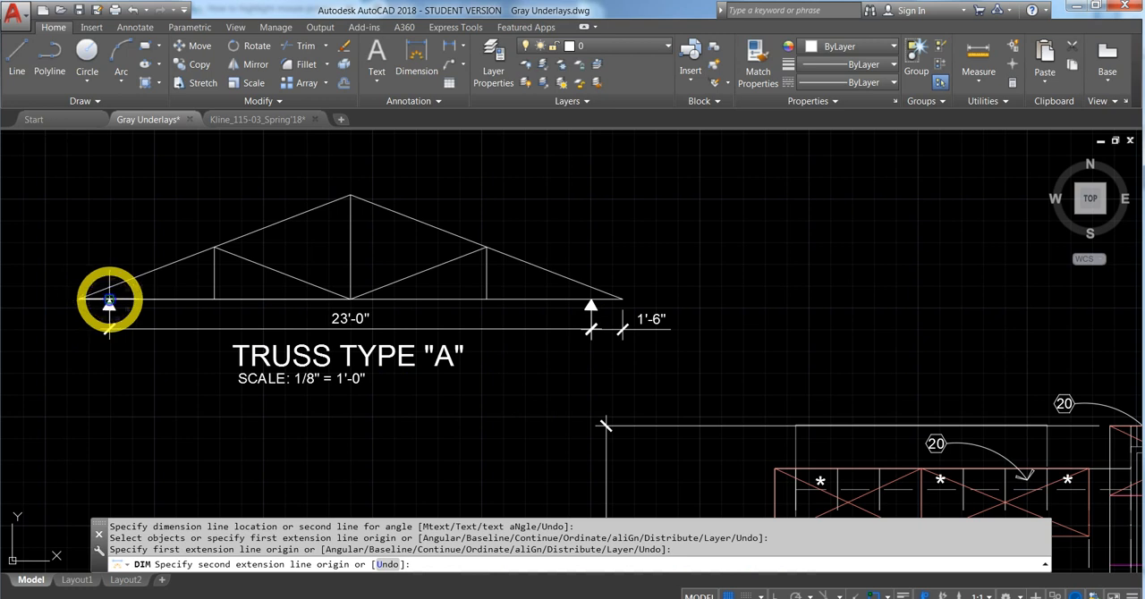
left_click(109, 301)
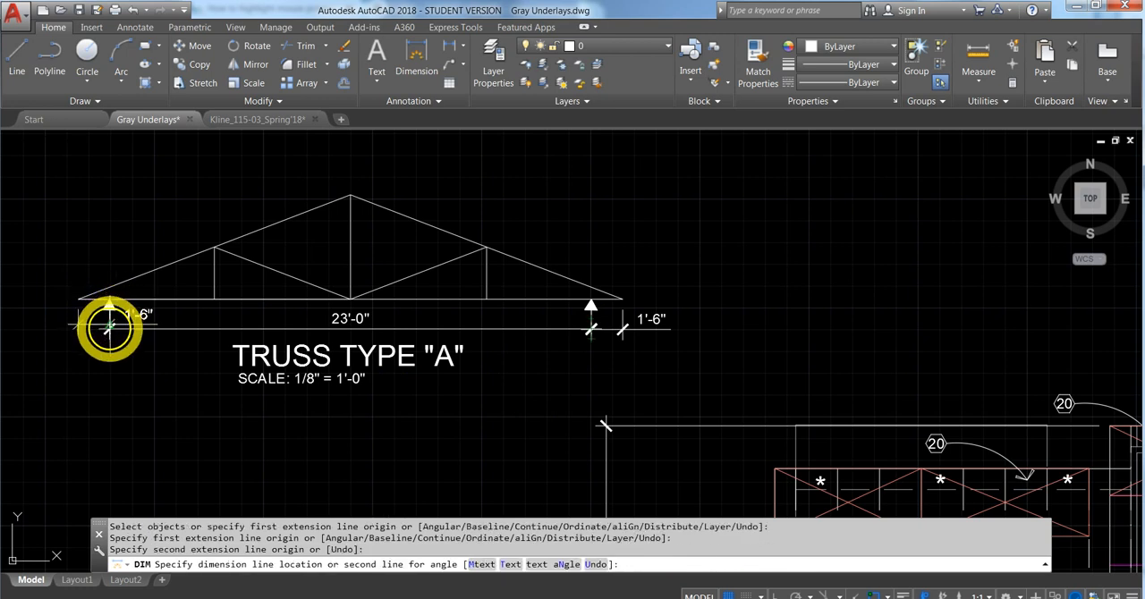
left_click(109, 330)
key("Escape")
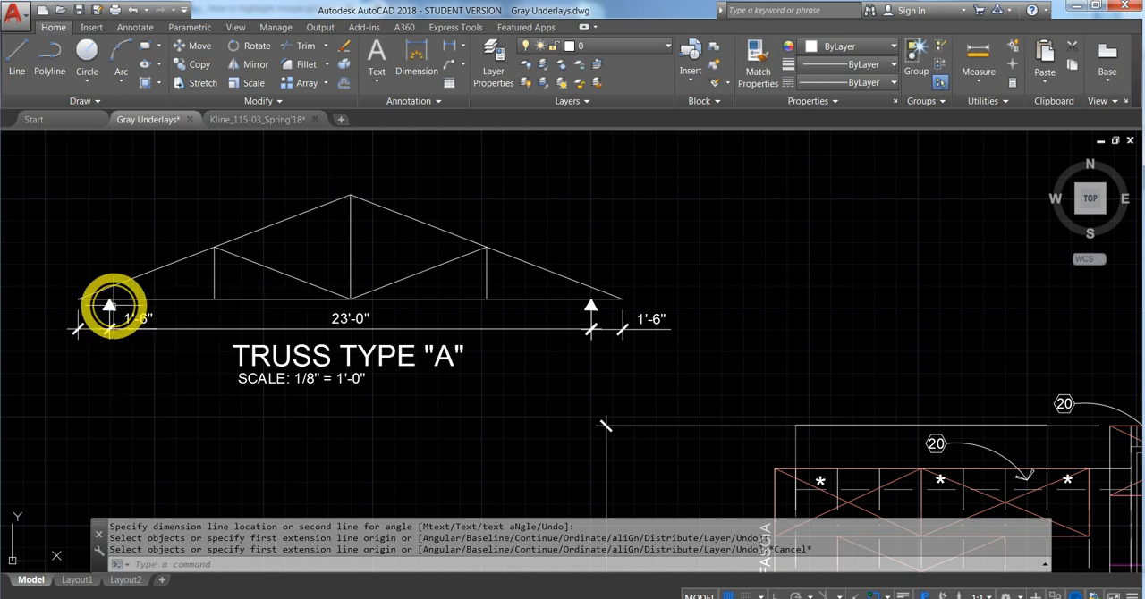
- Draw a vertical guide line from the left bearing triangle's apex up past the sloped top chord, with ortho mode on
scroll(109, 304, "up", 4)
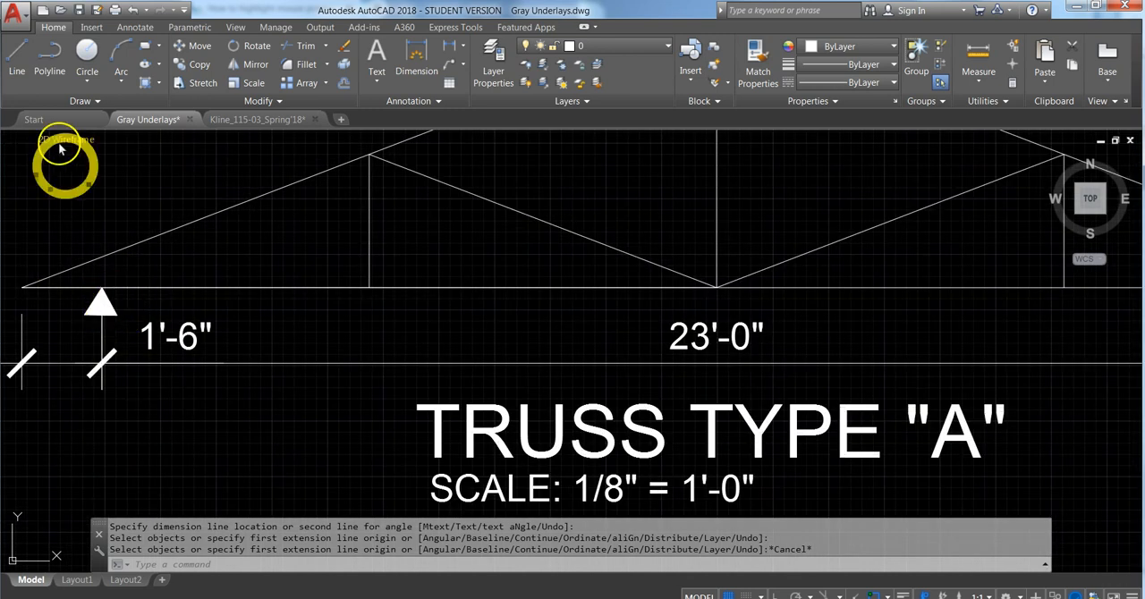
left_click(17, 61)
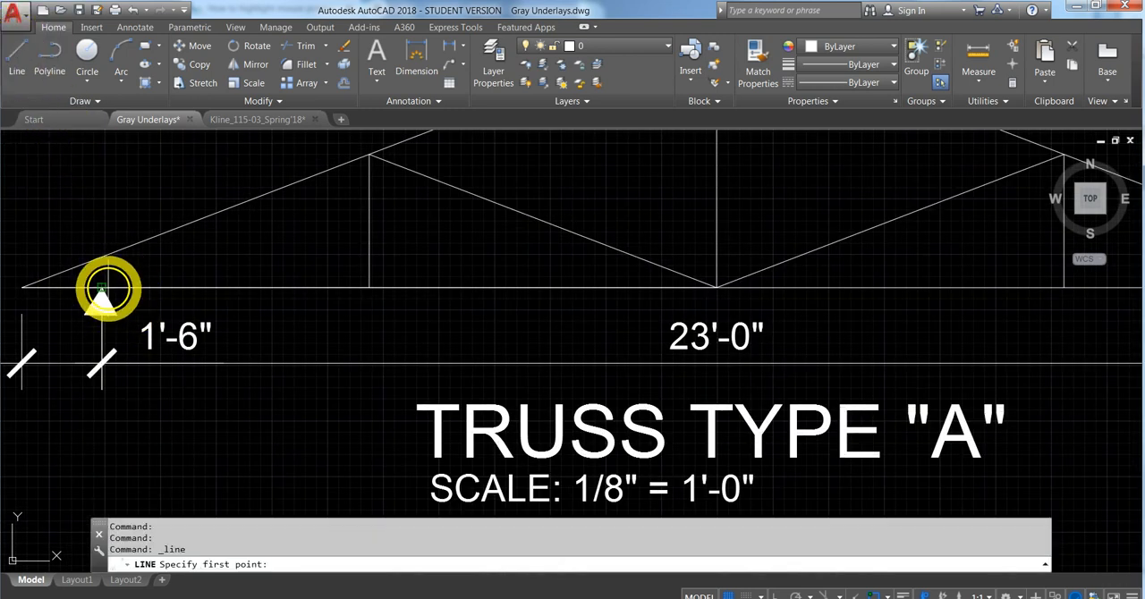
left_click(101, 287)
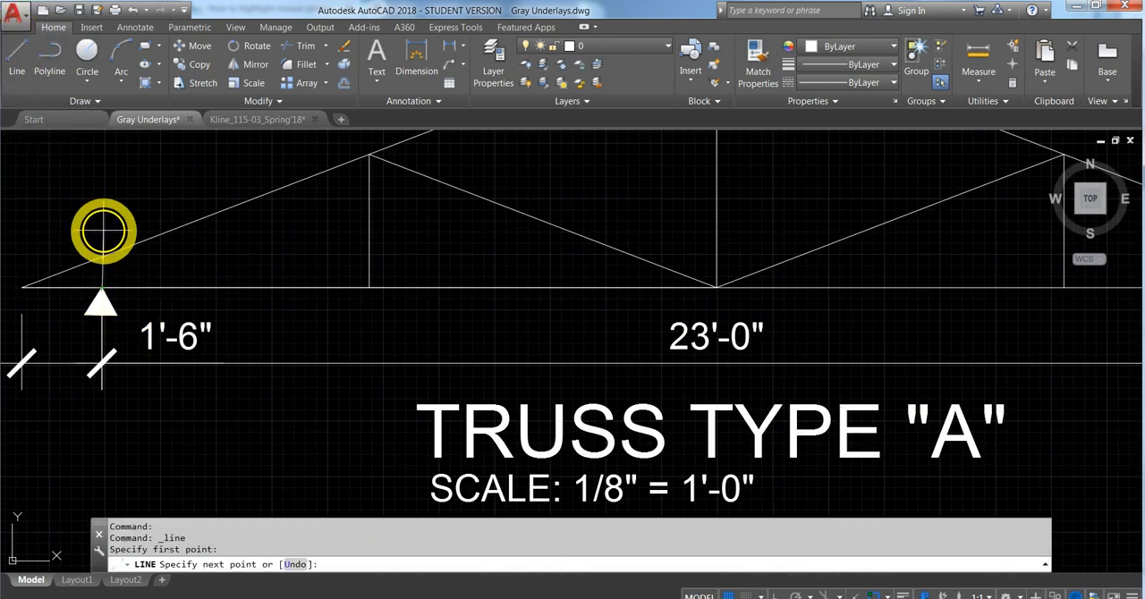
left_click(778, 592)
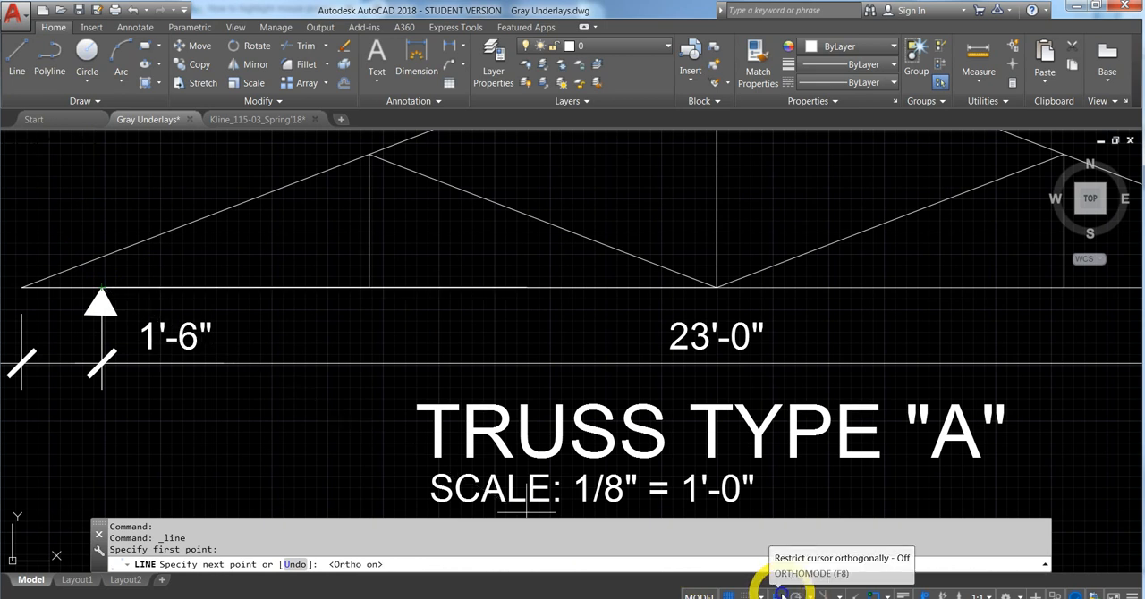
left_click(112, 223)
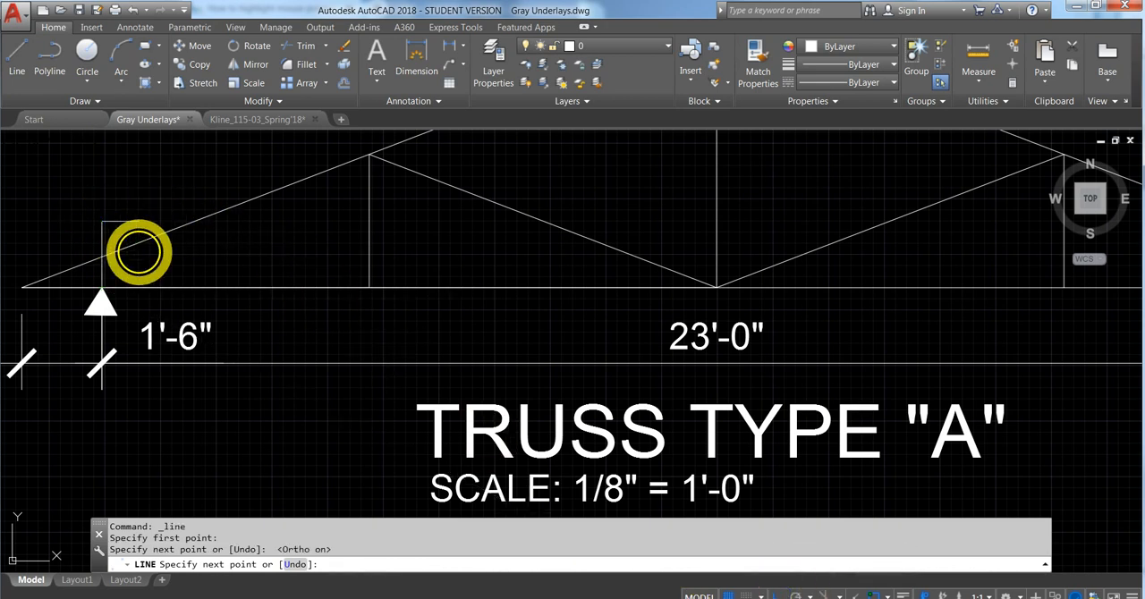
key("Escape")
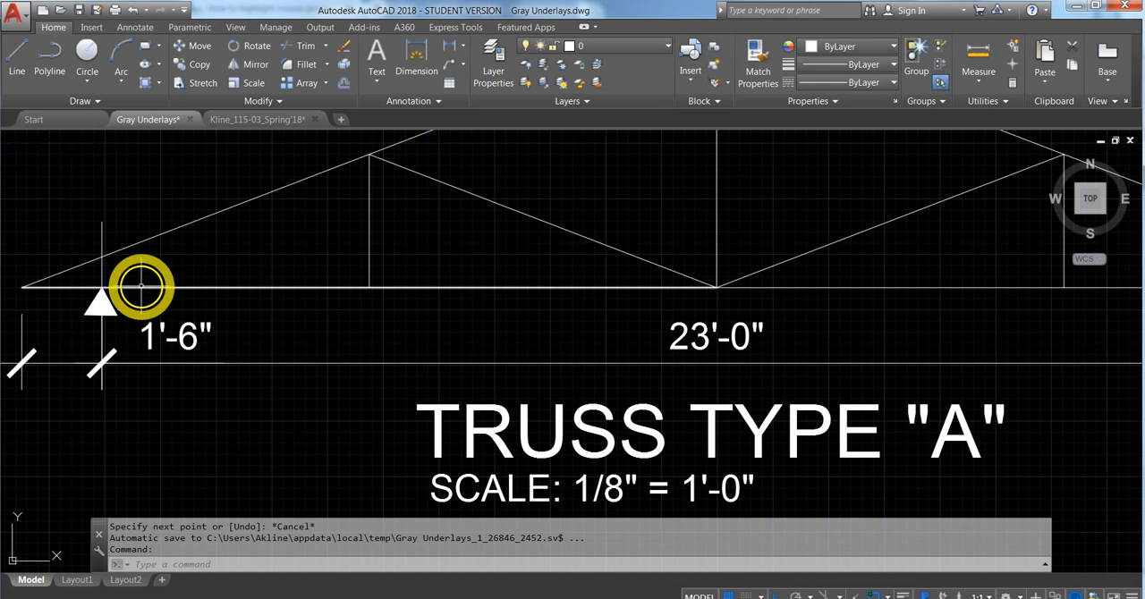
- Draw a horizontal bottom chord from the guide line's intersection with the left top chord across to the right top chord
left_click(18, 56)
left_click(105, 259)
scroll(143, 286, "down", 4)
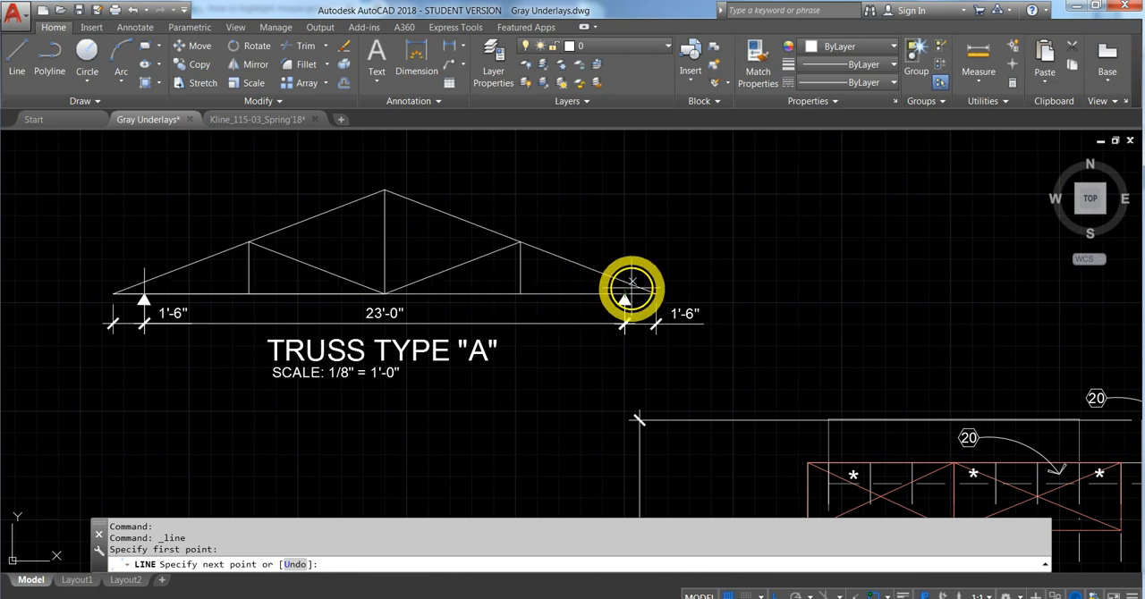
scroll(629, 284, "up", 5)
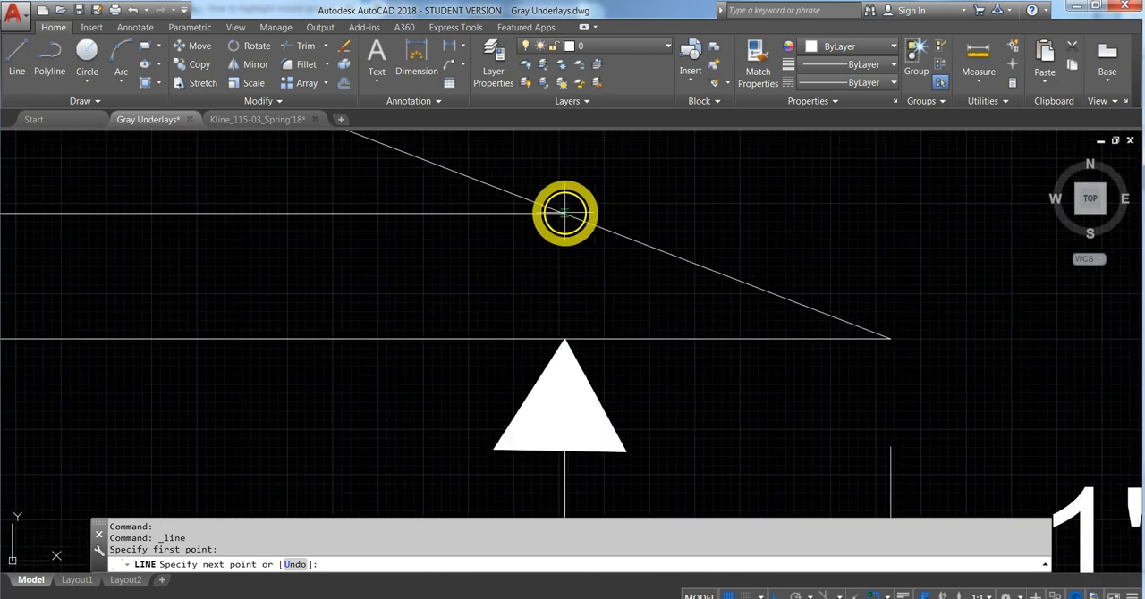
left_click(563, 212)
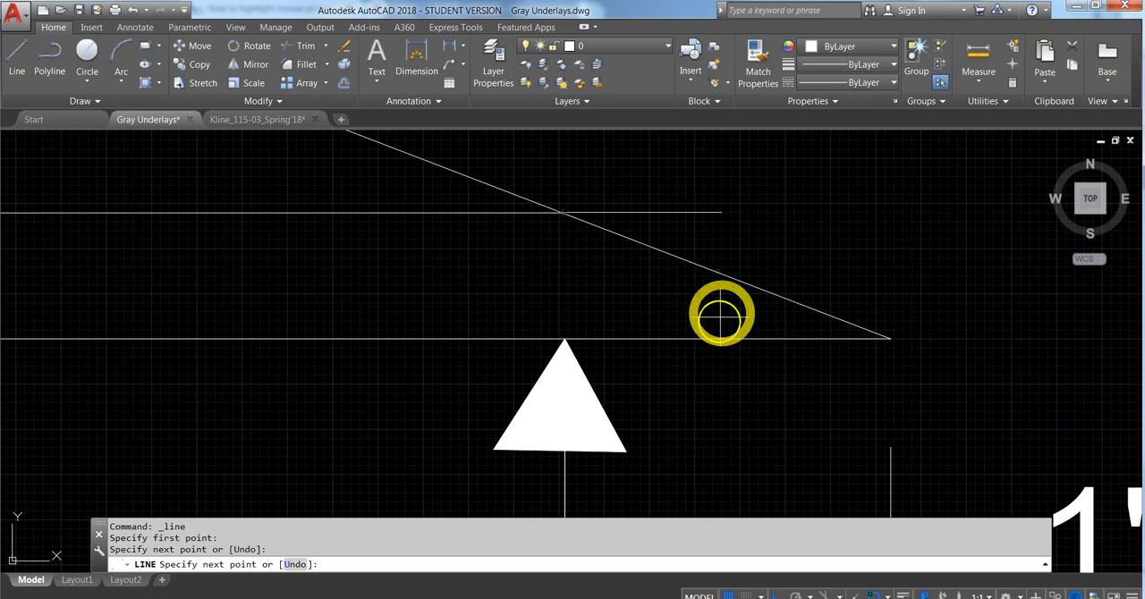
key("Escape")
- Trim the guide line, vertical posts and diagonal webs where they extend below the new horizontal chord
scroll(721, 310, "down", 5)
scroll(713, 314, "down", 5)
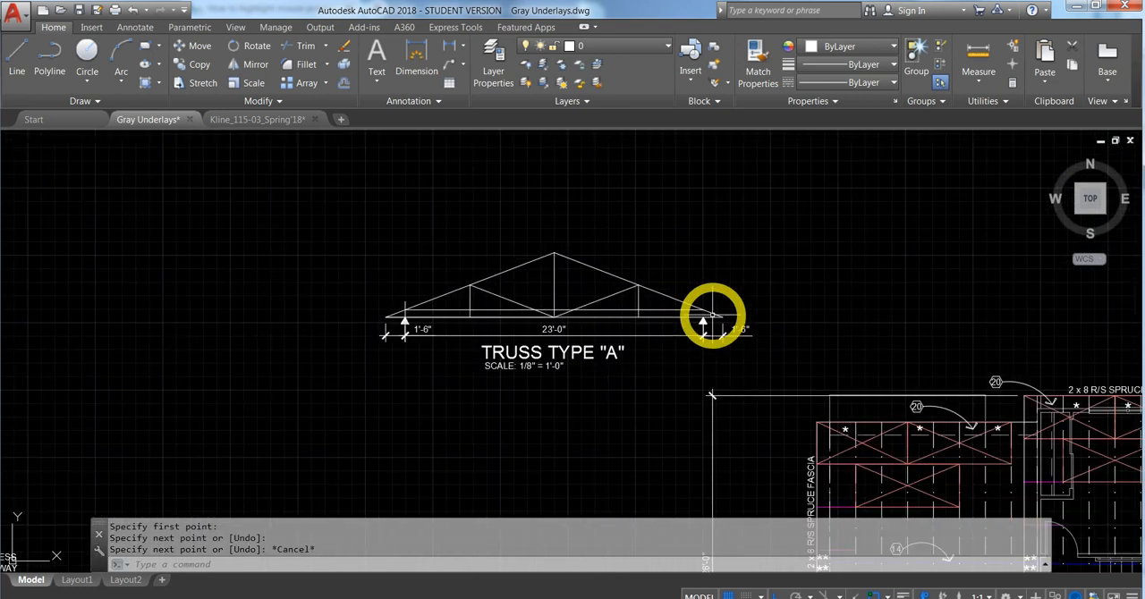
scroll(465, 328, "up", 4)
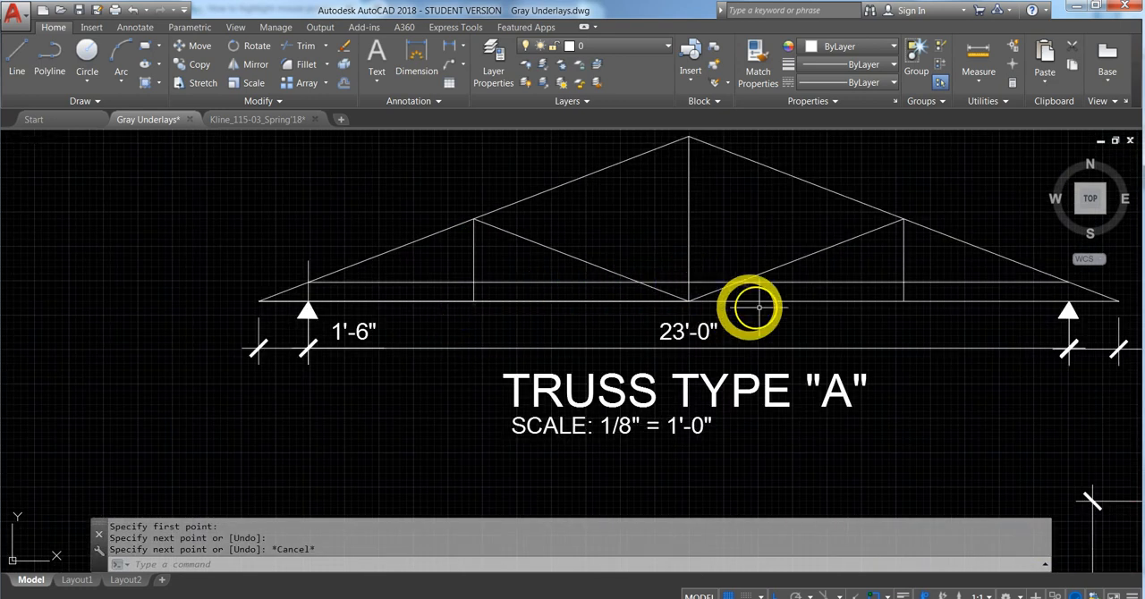
scroll(813, 307, "down", 2)
middle_click_drag(823, 320, 717, 296)
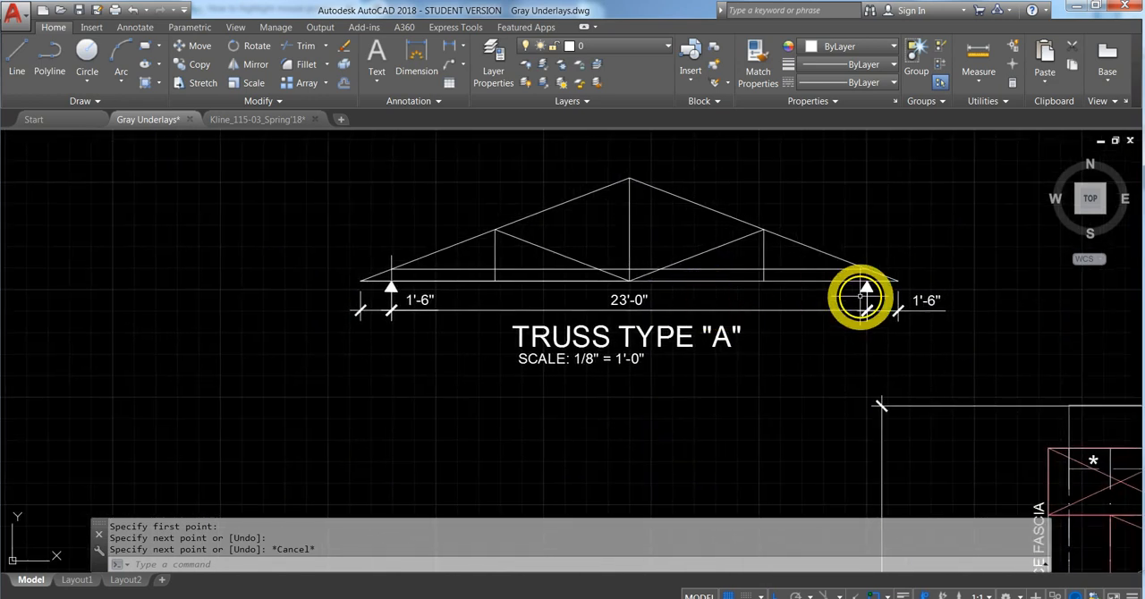
left_click(907, 284)
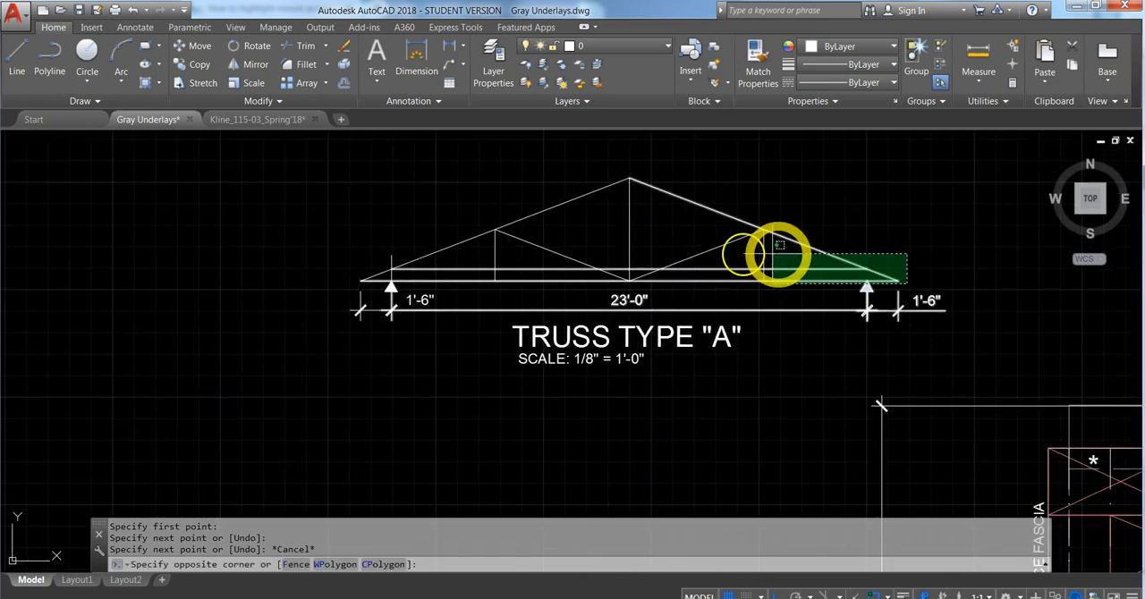
left_click(317, 217)
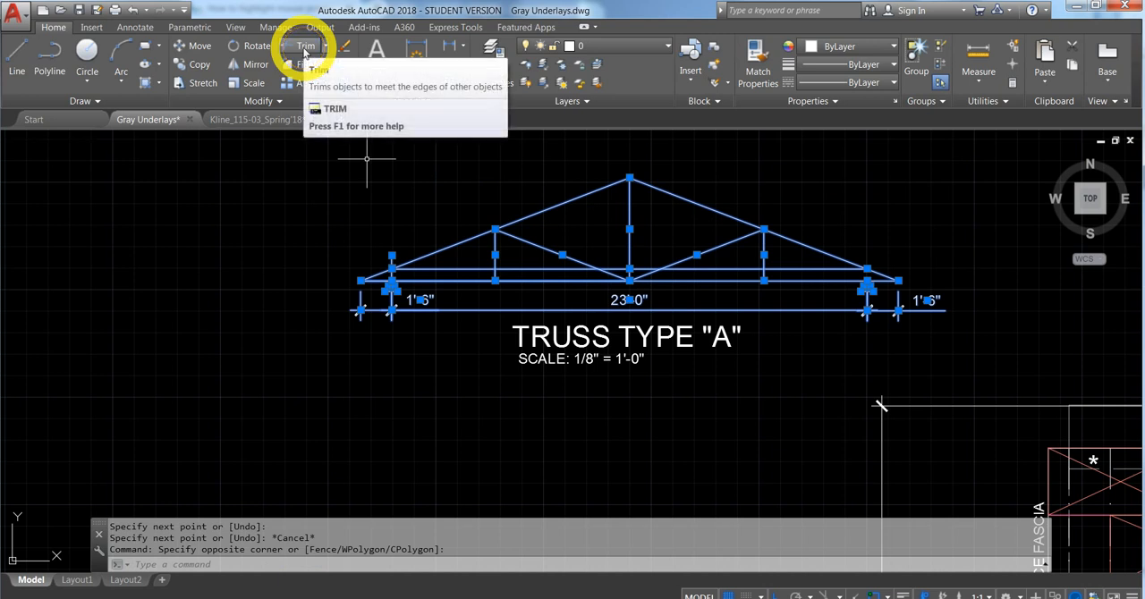
left_click(305, 52)
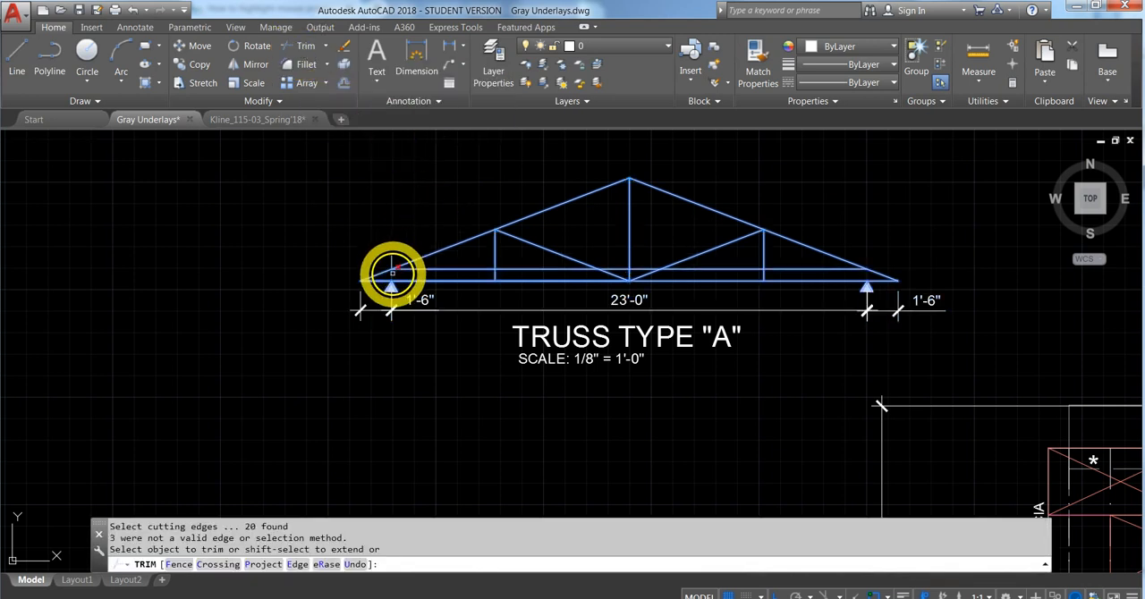
left_click(391, 271)
left_click(493, 276)
left_click(607, 272)
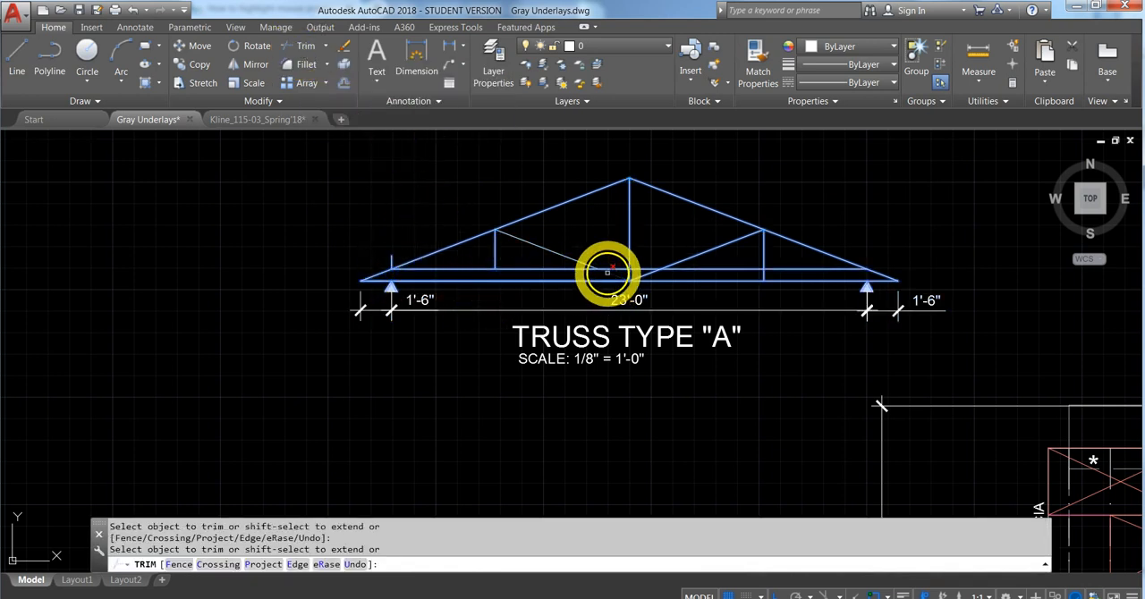
left_click(630, 274)
left_click(645, 272)
left_click(766, 279)
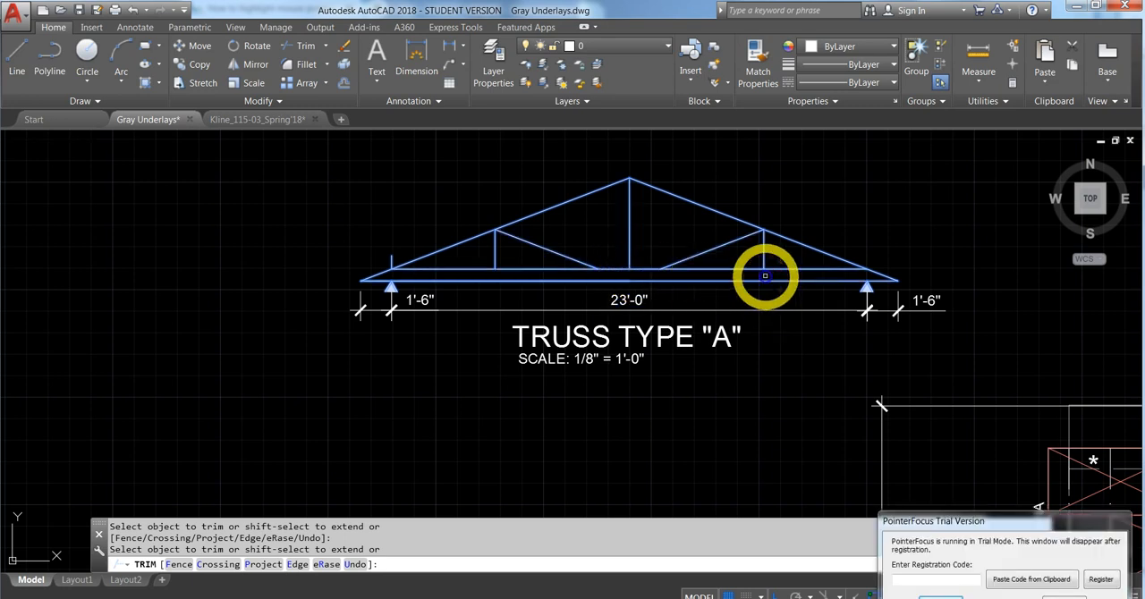
key("Escape")
- Delete the old lower bottom chord and the leftover vertical guide stub above the left bearing
left_click(814, 280)
key("Delete")
left_click(592, 280)
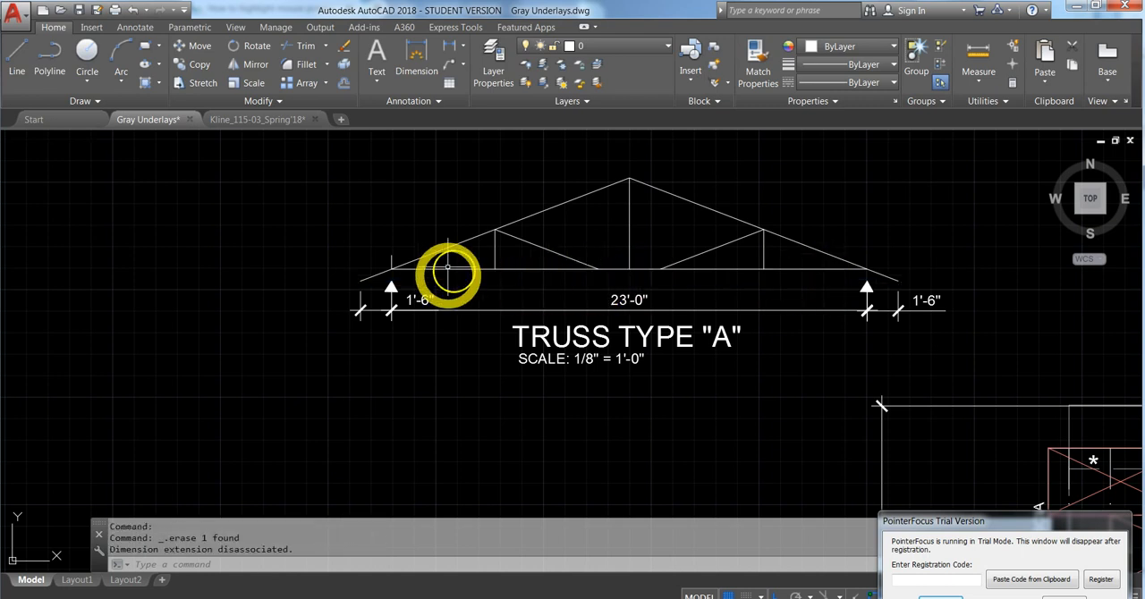
left_click(390, 259)
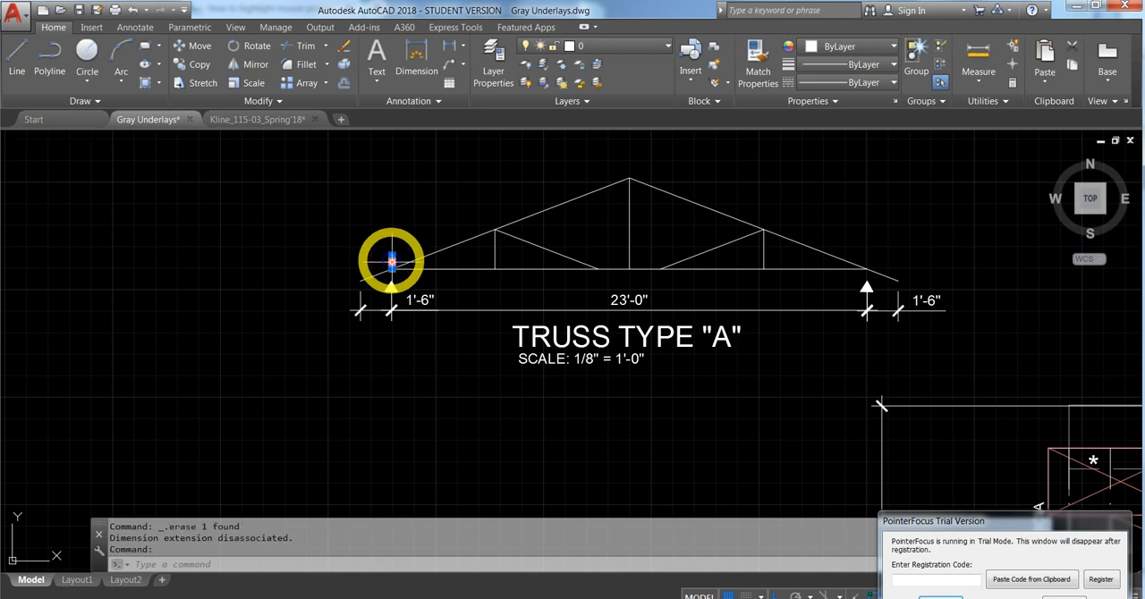
- Stretch the lower ends of both diagonal webs to the foot of the center post on the new bottom chord
scroll(500, 282, "up", 2)
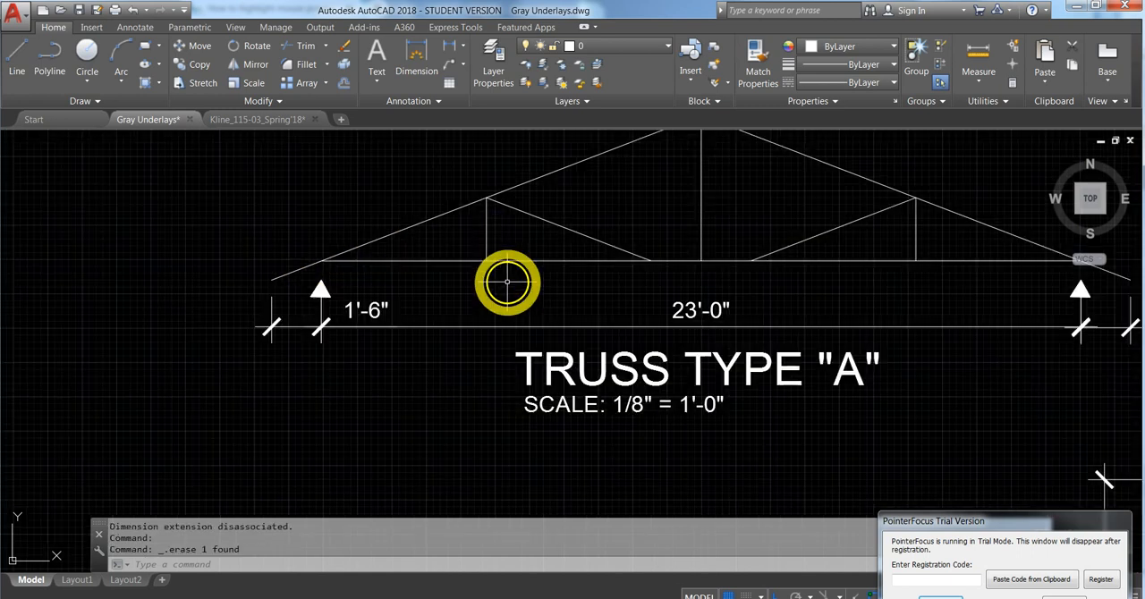
left_click(616, 241)
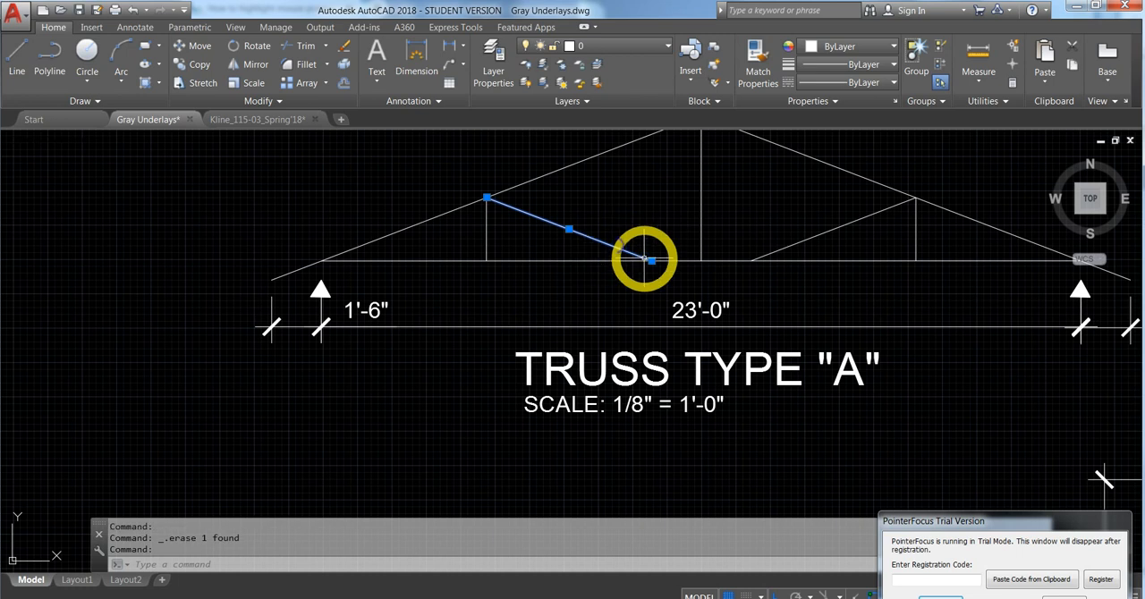
left_click(651, 260)
left_click(700, 261)
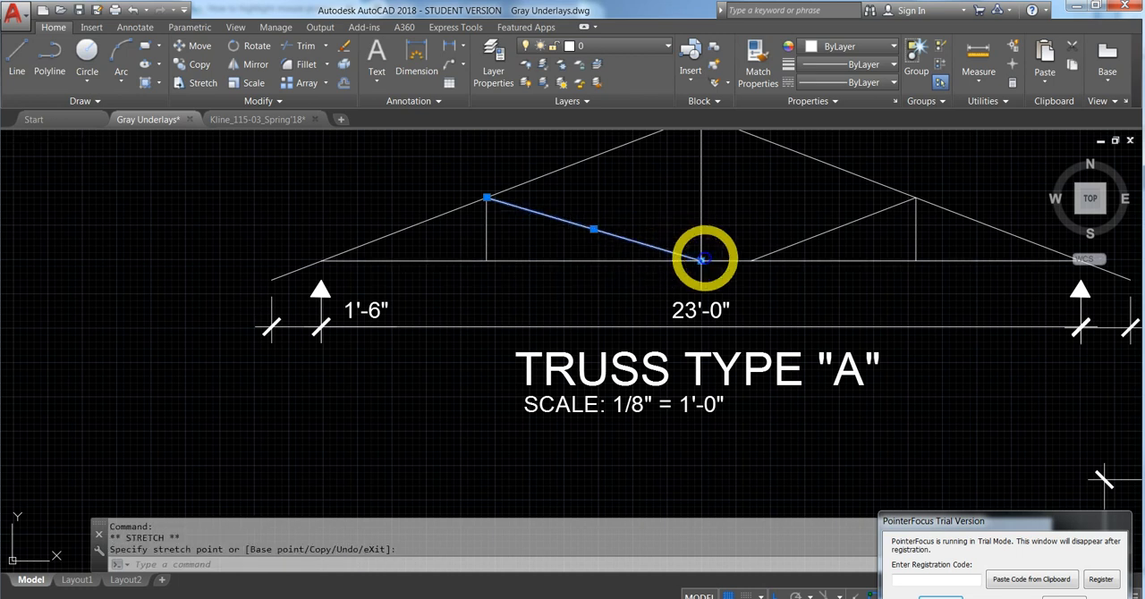
left_click(776, 251)
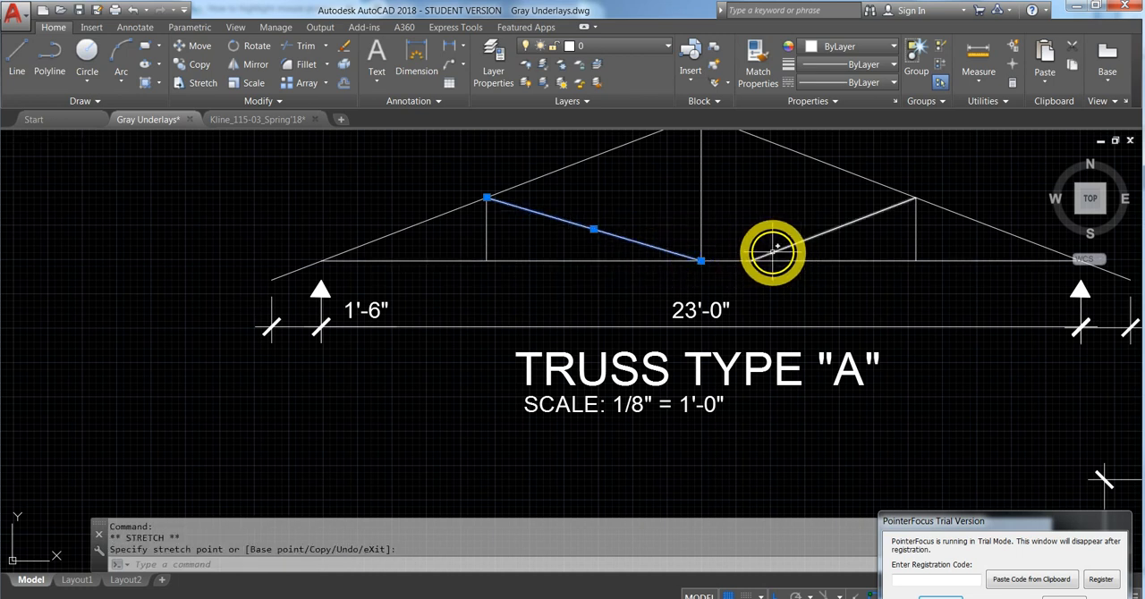
left_click(749, 260)
left_click(700, 260)
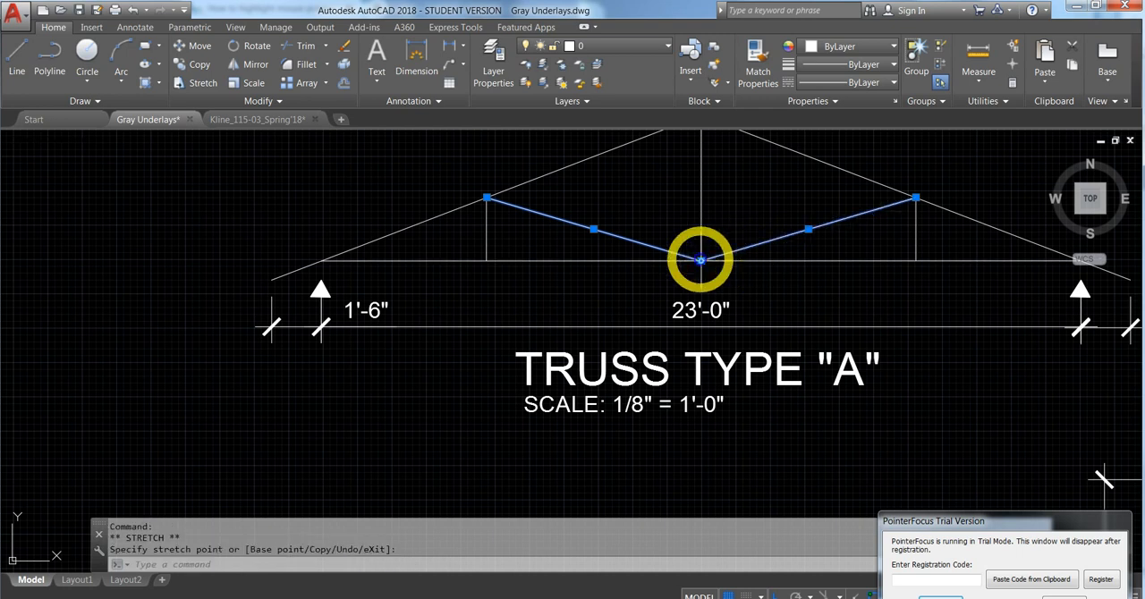
key("Escape")
scroll(604, 288, "down", 2)
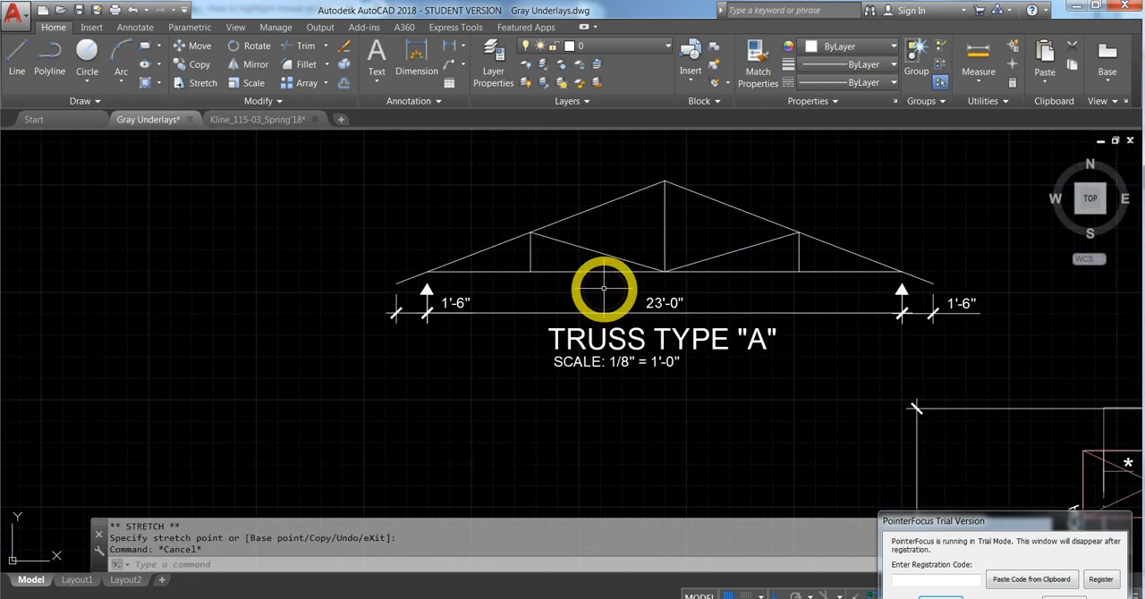
middle_click_drag(767, 204, 690, 222)
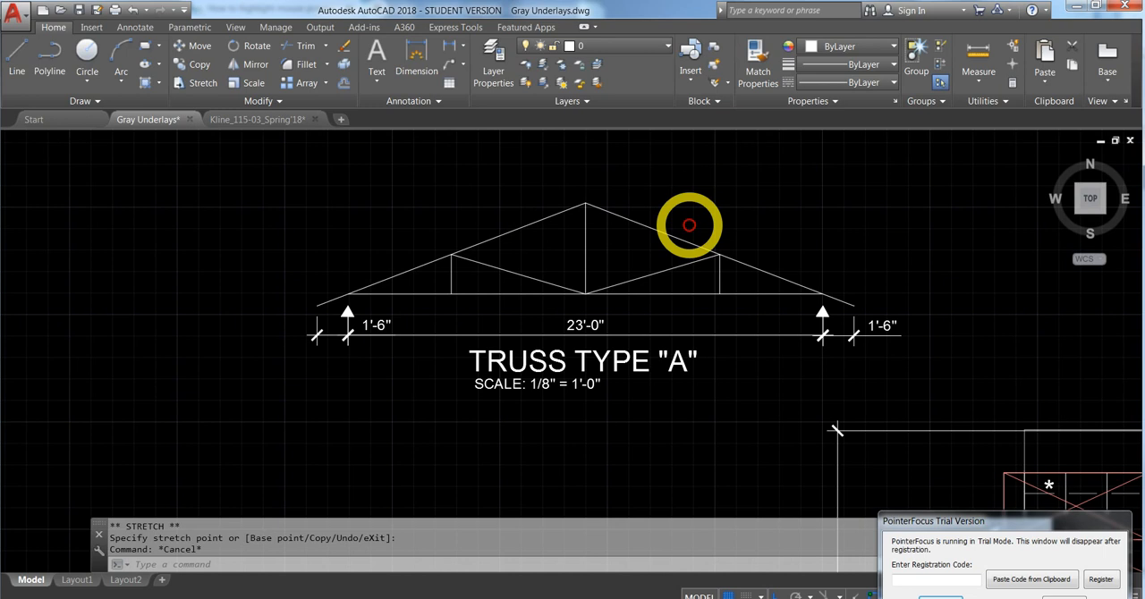
scroll(365, 324, "up", 5)
left_click(302, 285)
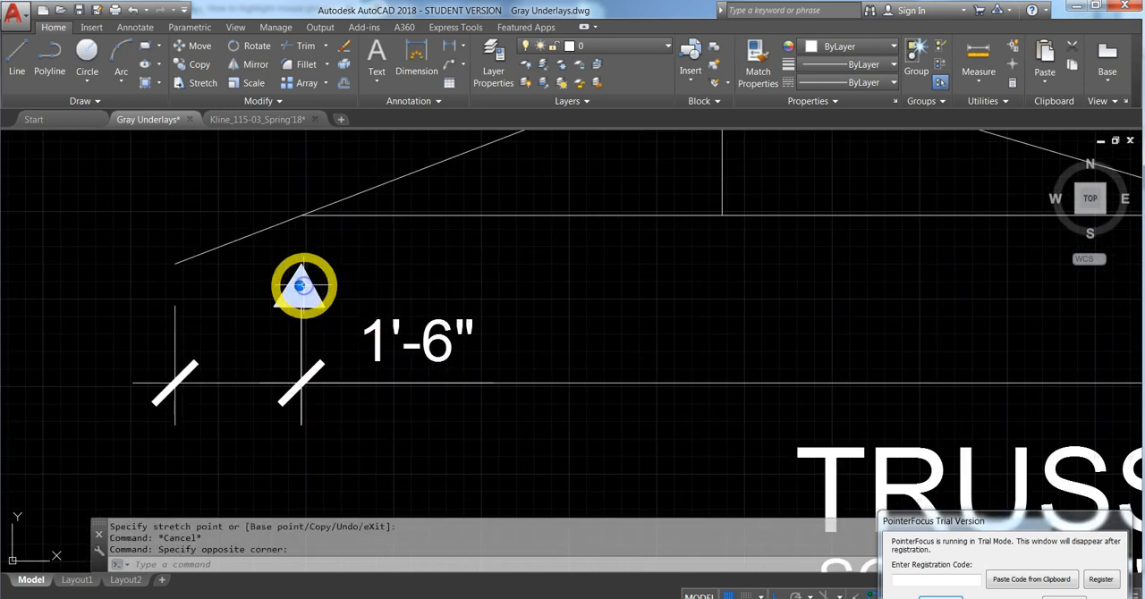
left_click(307, 218)
key("Escape")
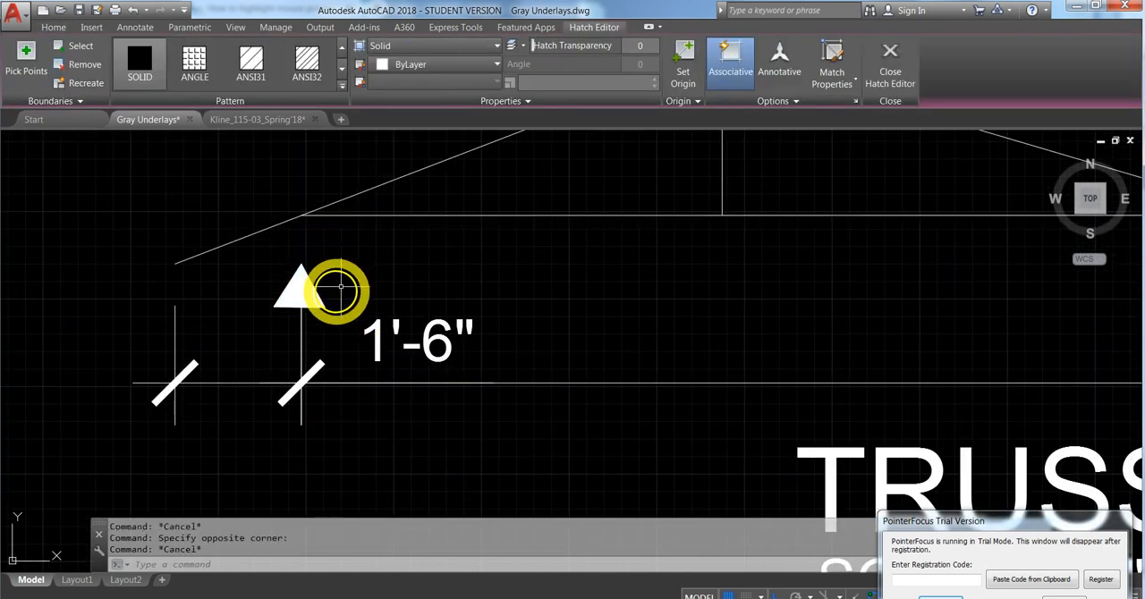
left_click(313, 296)
key("Escape")
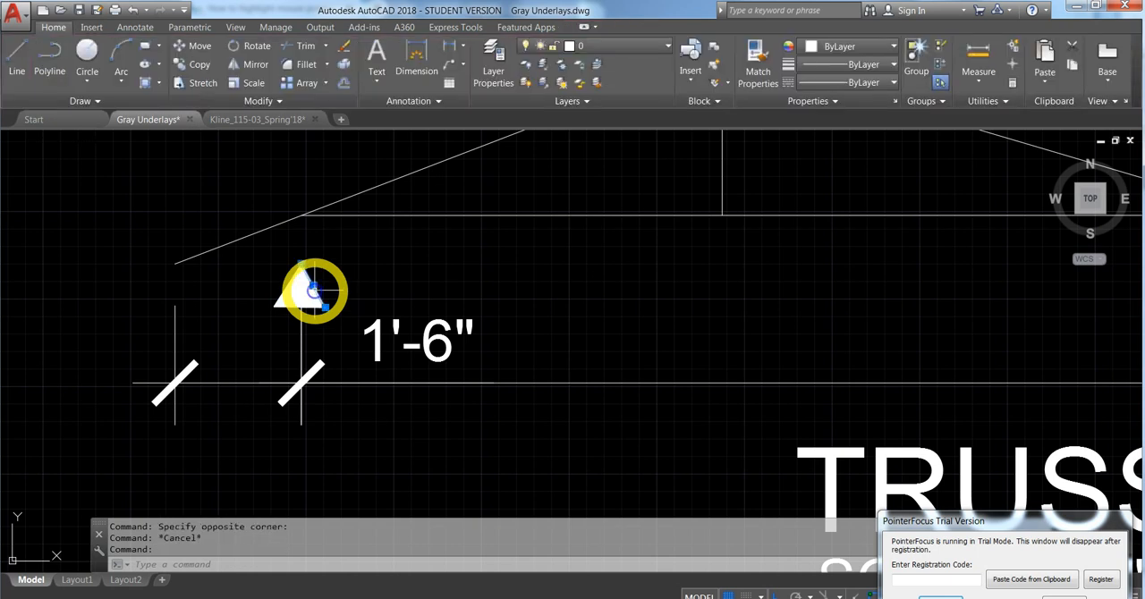
left_click(351, 296)
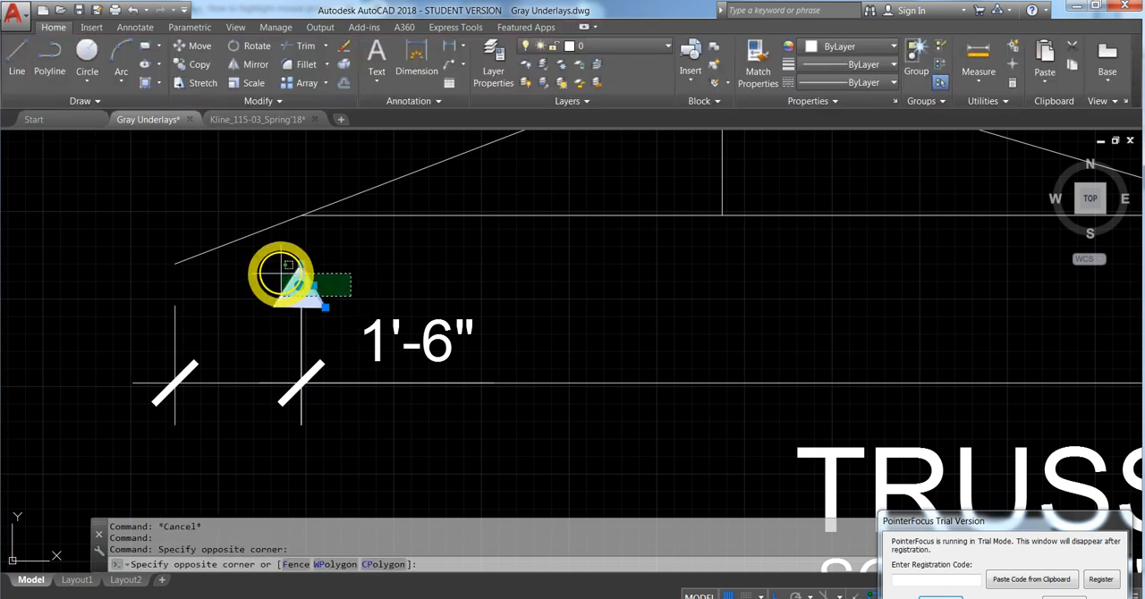
left_click(256, 260)
key("Escape")
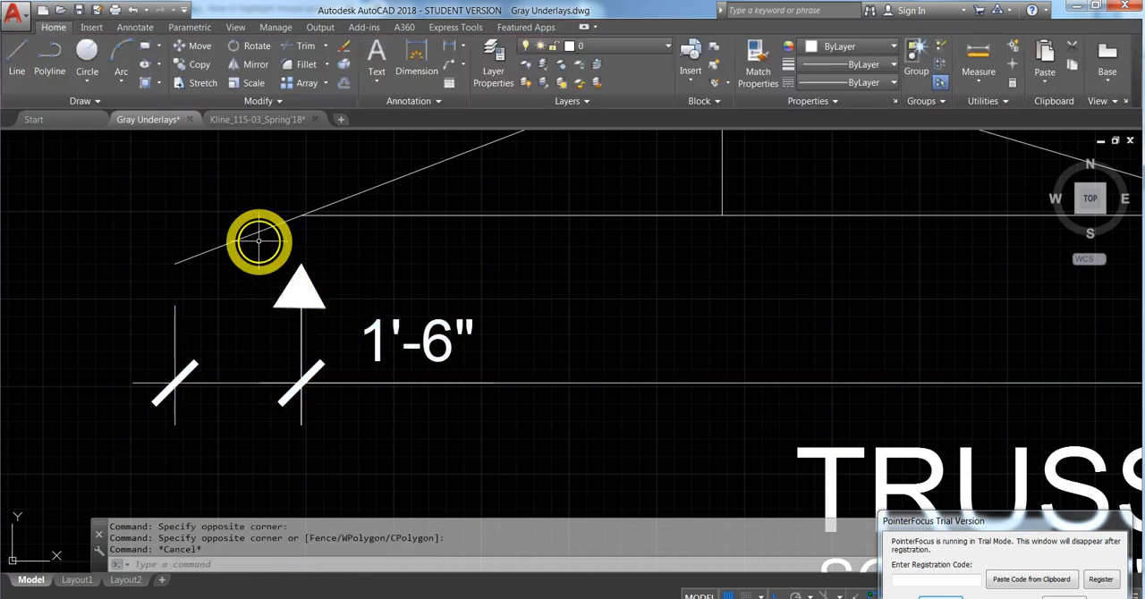
- Move the filled left bearing triangle by its apex up to the intersection of the bottom chord and left top chord
left_click(313, 294)
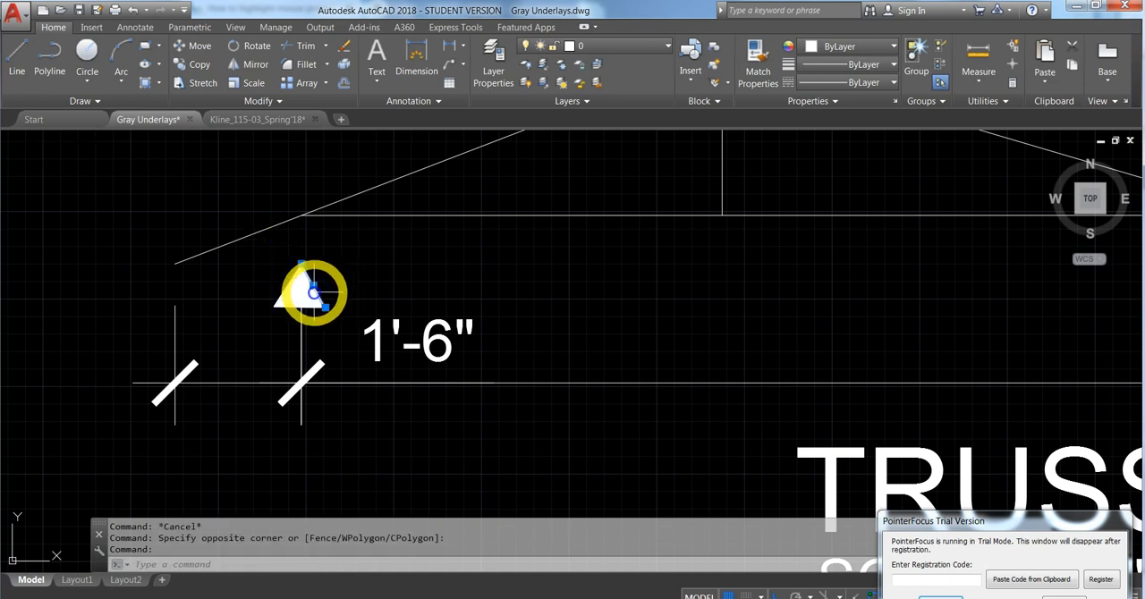
left_click(287, 282)
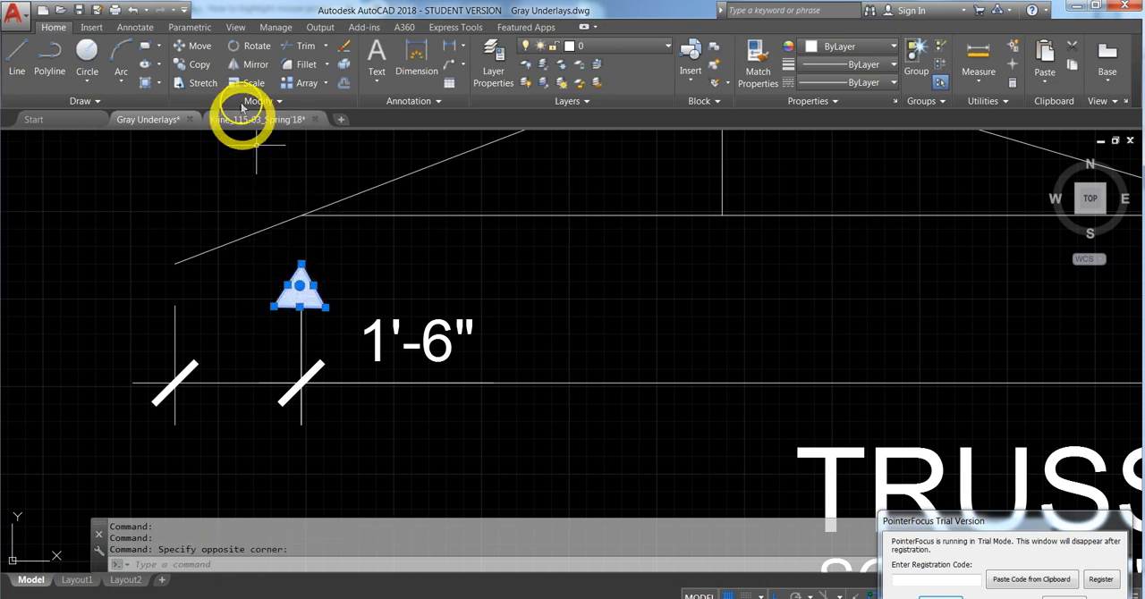
left_click(204, 46)
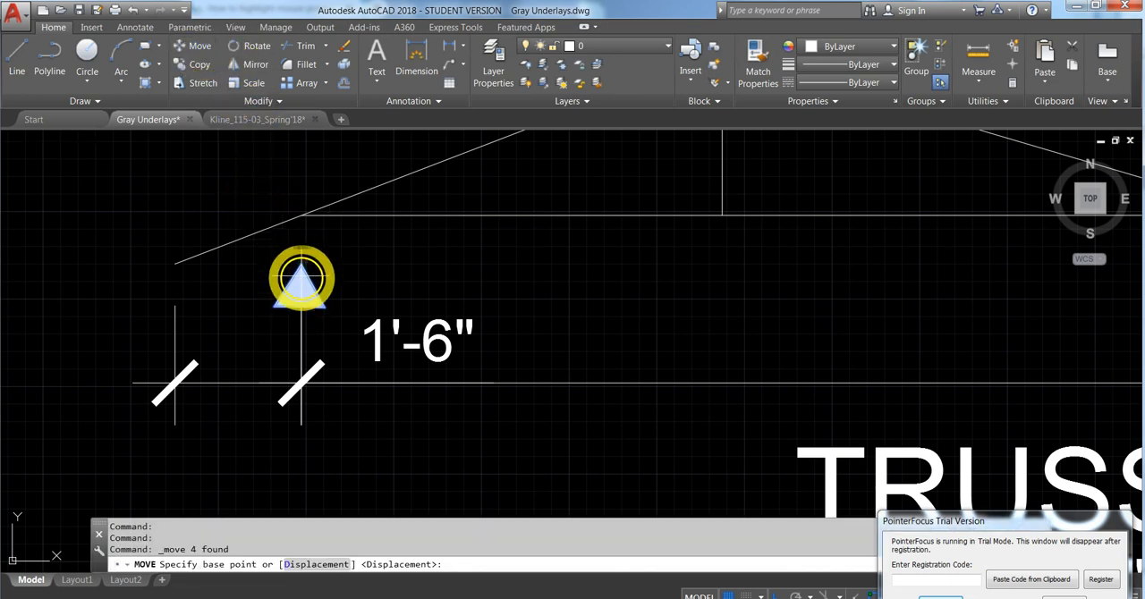
left_click(300, 267)
left_click(300, 216)
key("Escape")
- Place the apex of the filled left bearing triangle where the left top chord meets the bottom chord
left_click(301, 286)
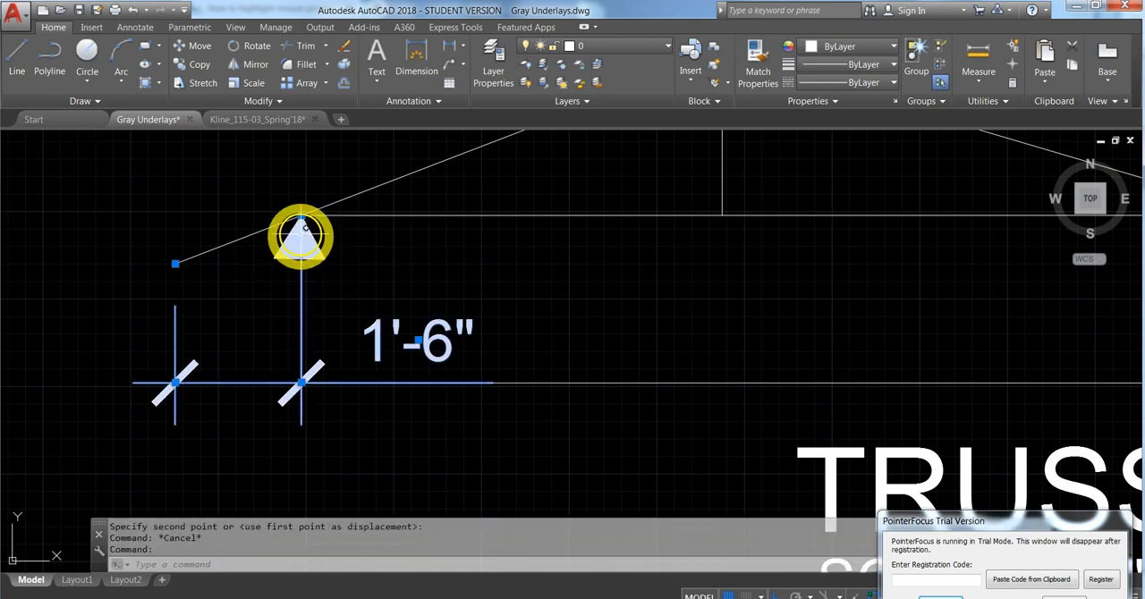
scroll(289, 328, "down", 1)
scroll(590, 324, "down", 1)
middle_click_drag(594, 311, 426, 313)
scroll(769, 310, "down", 1)
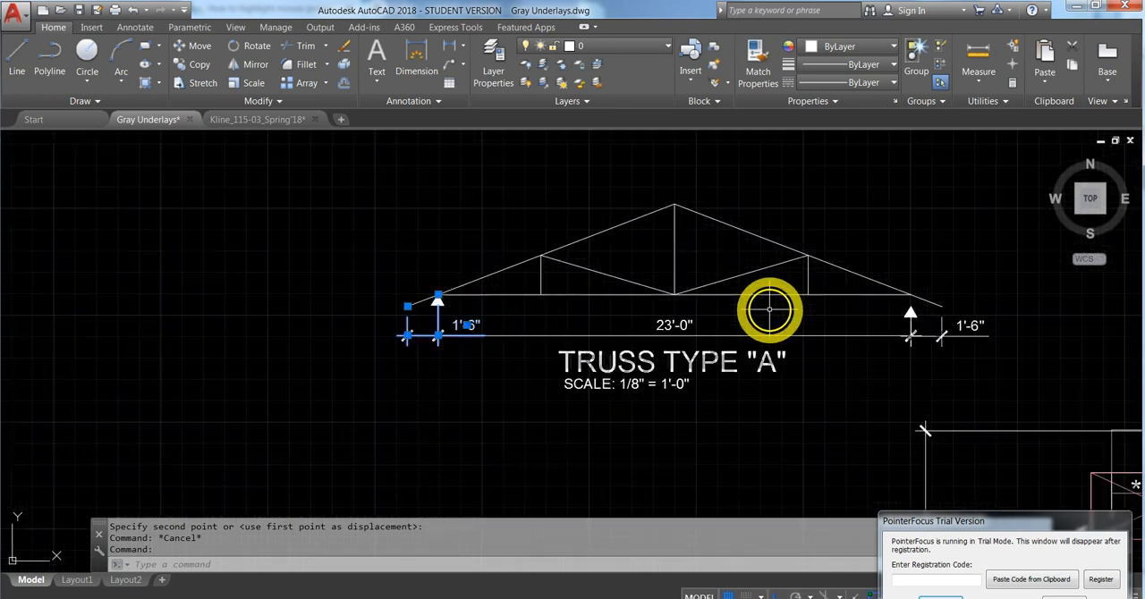
- Examine the roof framing plan and the ventilation calculations for the living room, garage attic and second floor attic
mouse_move(685, 414)
middle_mouse_down()
mouse_move(551, 401)
mouse_move(412, 320)
middle_mouse_up()
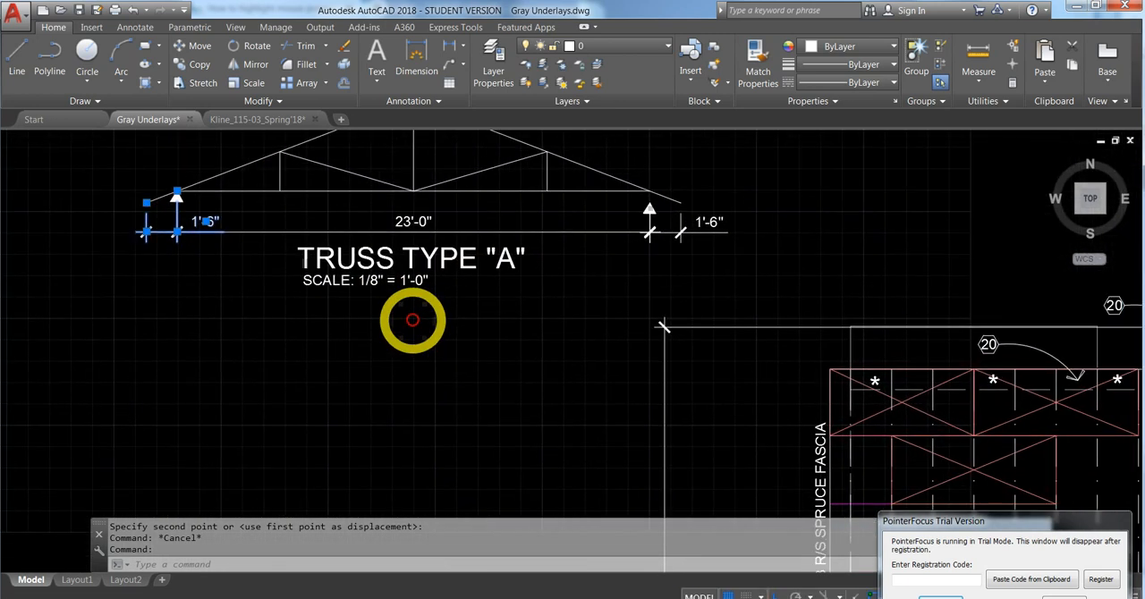
scroll(412, 319, "down", 4)
mouse_move(440, 358)
middle_mouse_down()
mouse_move(404, 348)
mouse_move(380, 302)
middle_mouse_up()
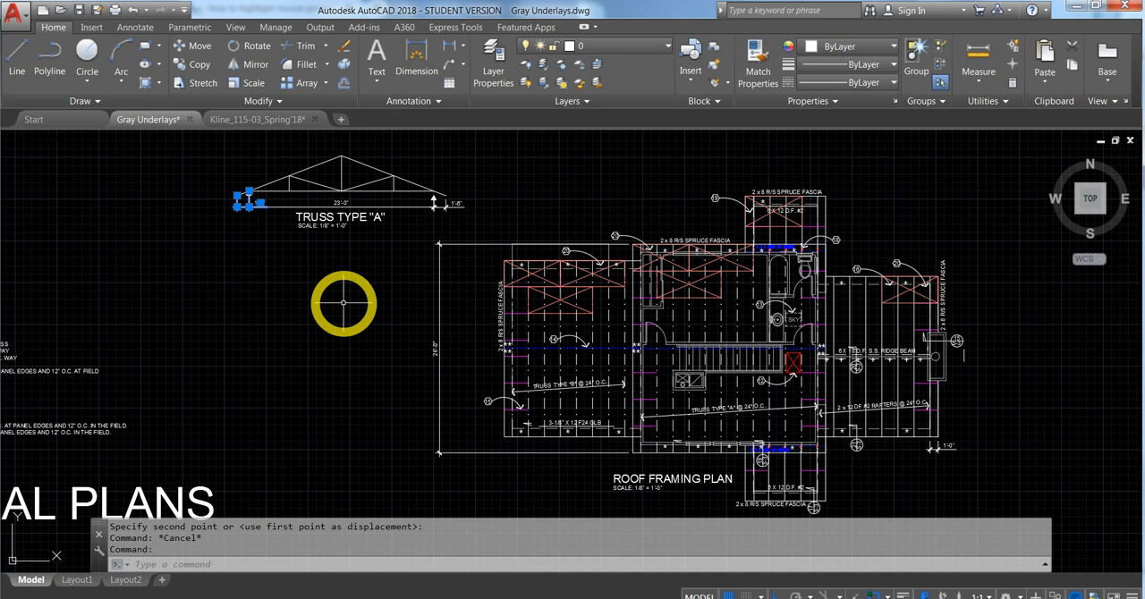
mouse_move(333, 205)
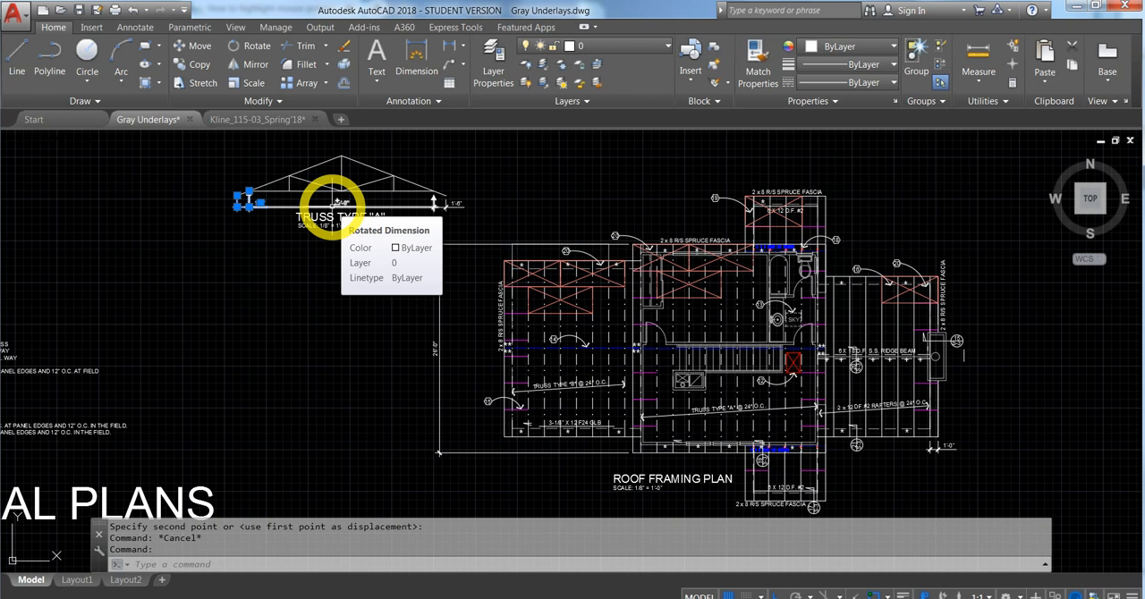
scroll(505, 354, "up", 5)
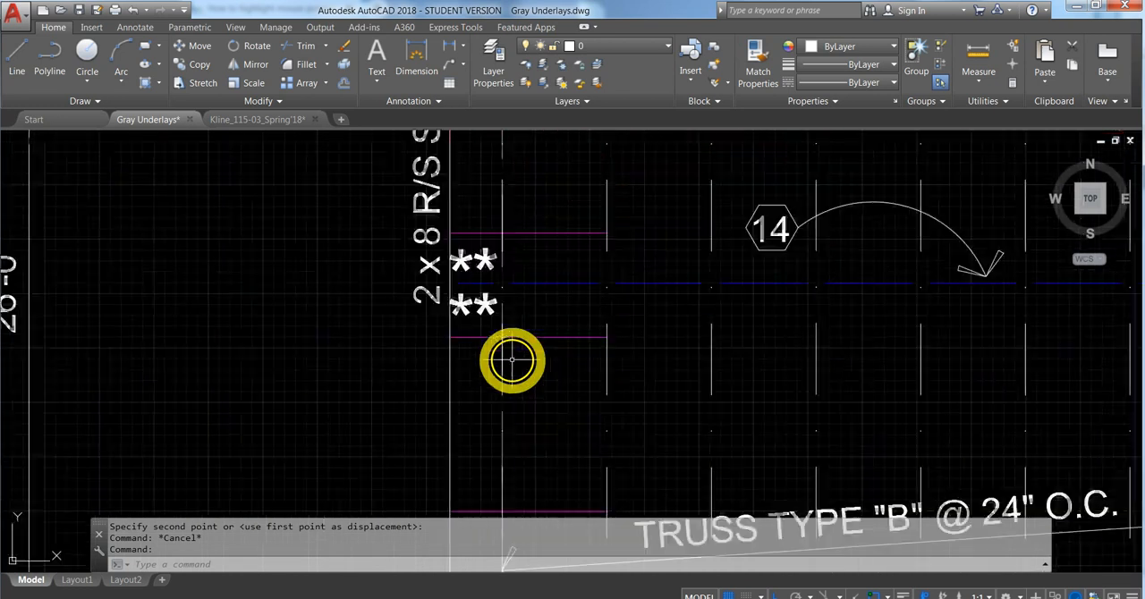
scroll(467, 256, "down", 10)
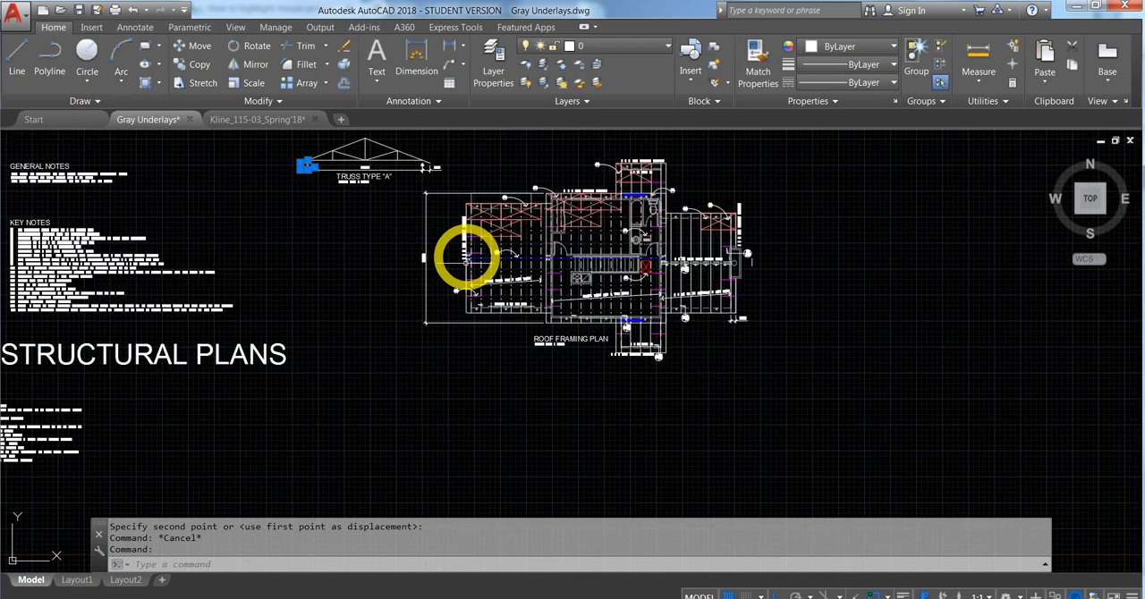
middle_click_drag(397, 353, 705, 399)
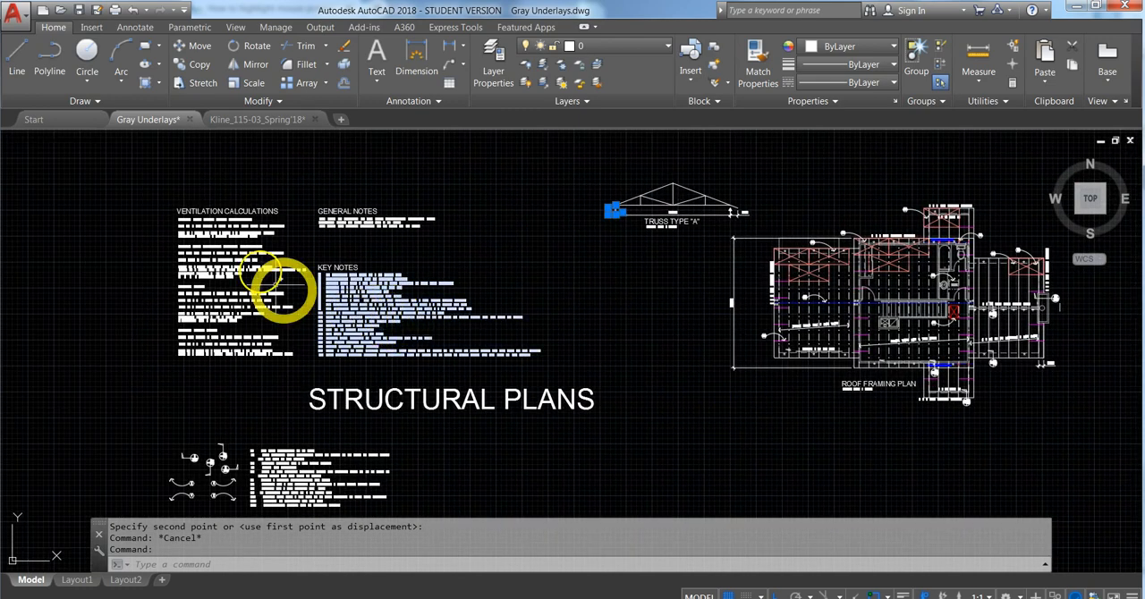
scroll(184, 248, "up", 4)
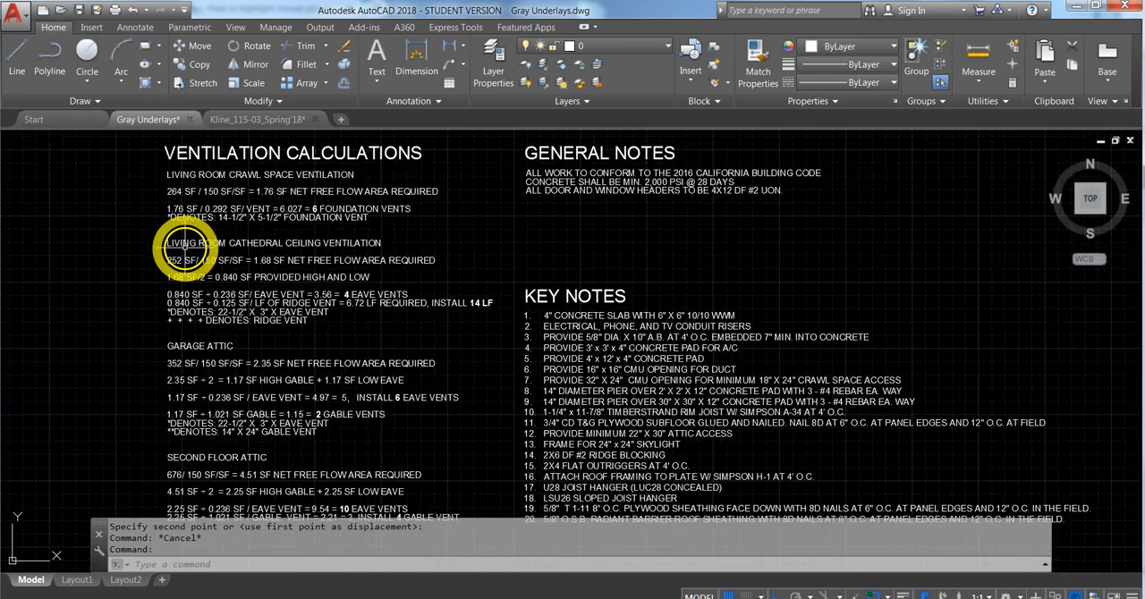
left_click(166, 184)
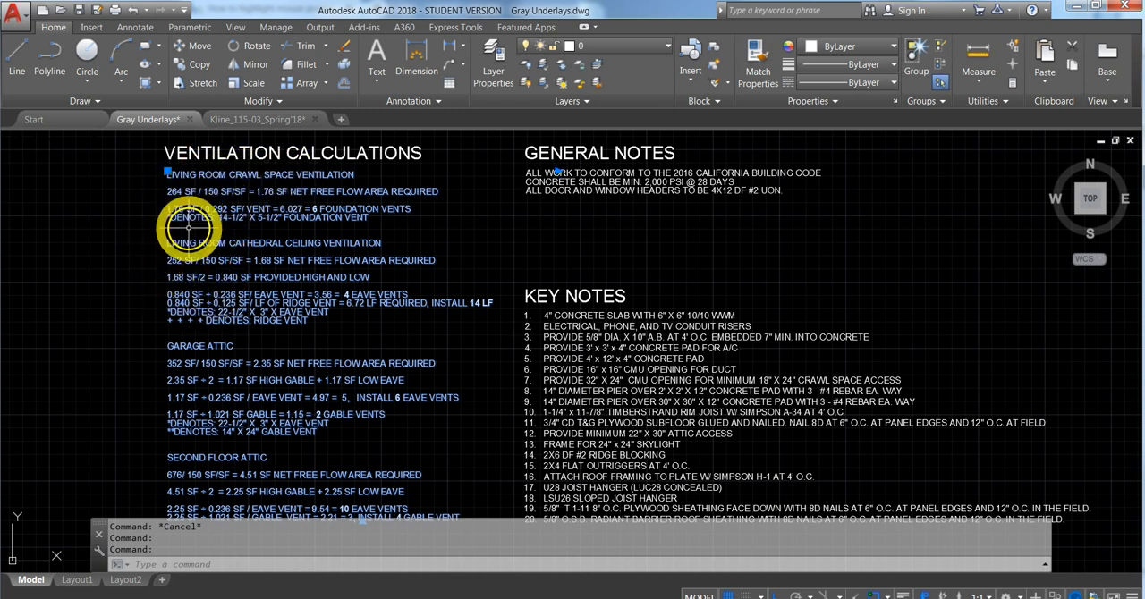
middle_click_drag(158, 325, 153, 223)
scroll(157, 246, "down", 2)
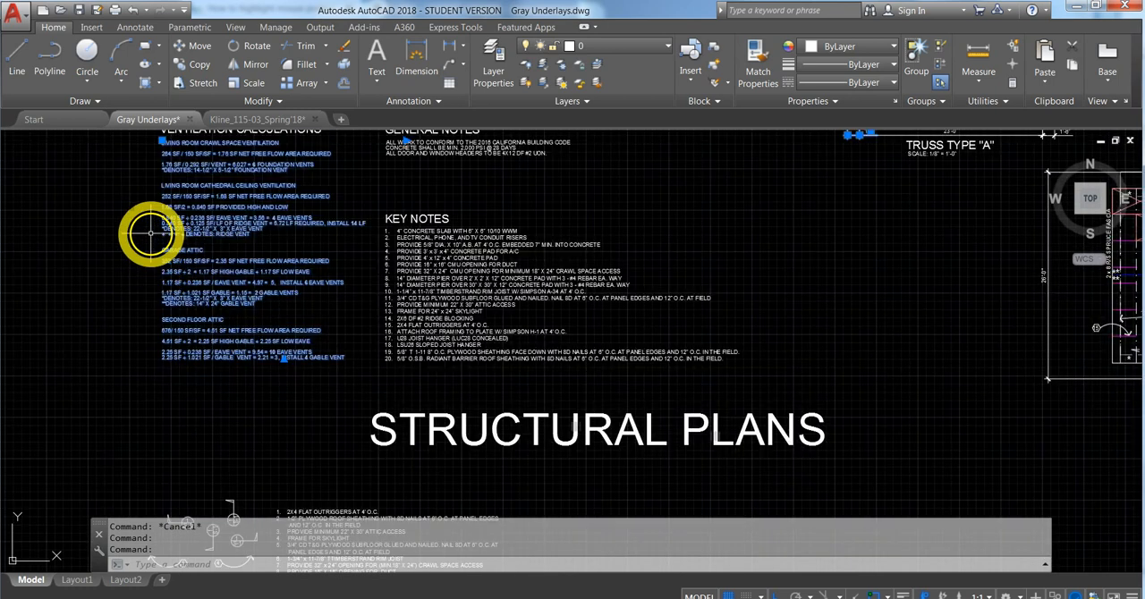
scroll(151, 234, "up", 2)
middle_click_drag(152, 235, 165, 285)
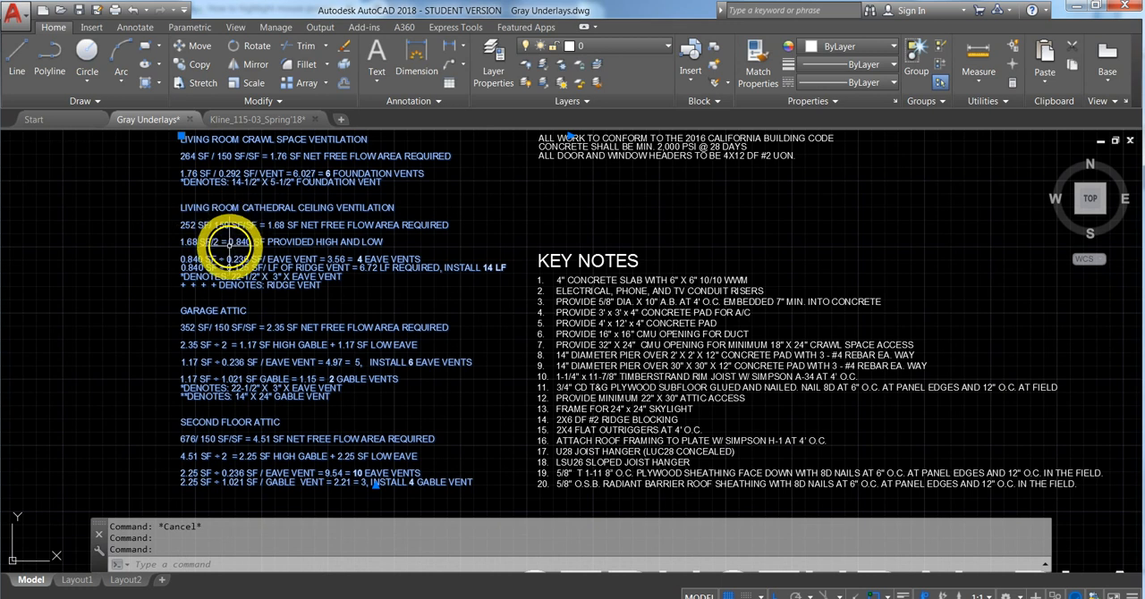
mouse_move(272, 288)
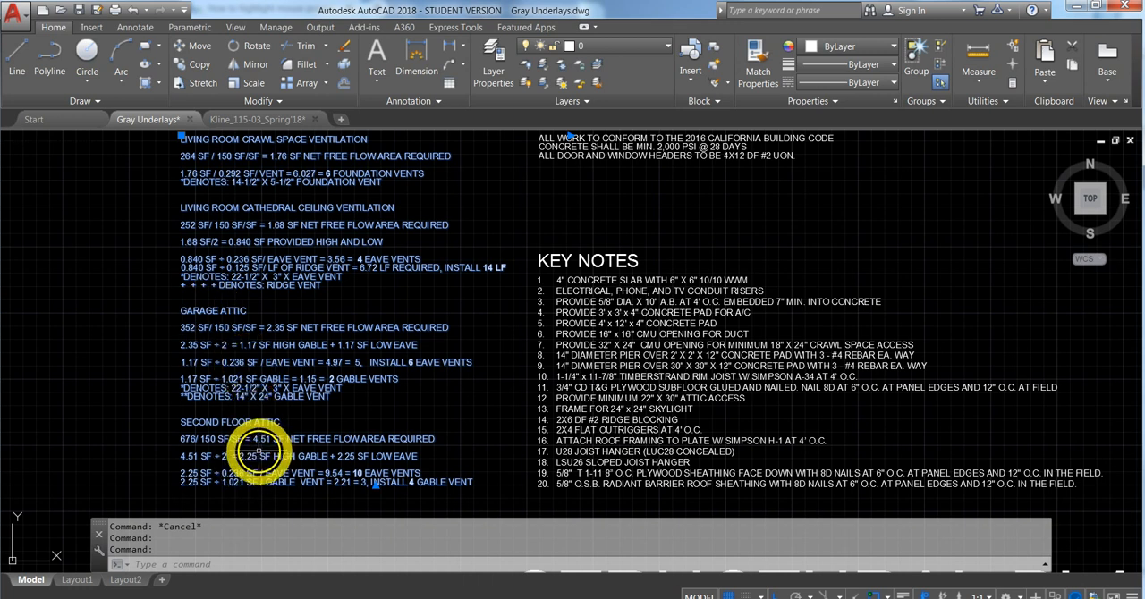
left_click(171, 319)
scroll(65, 268, "down", 5)
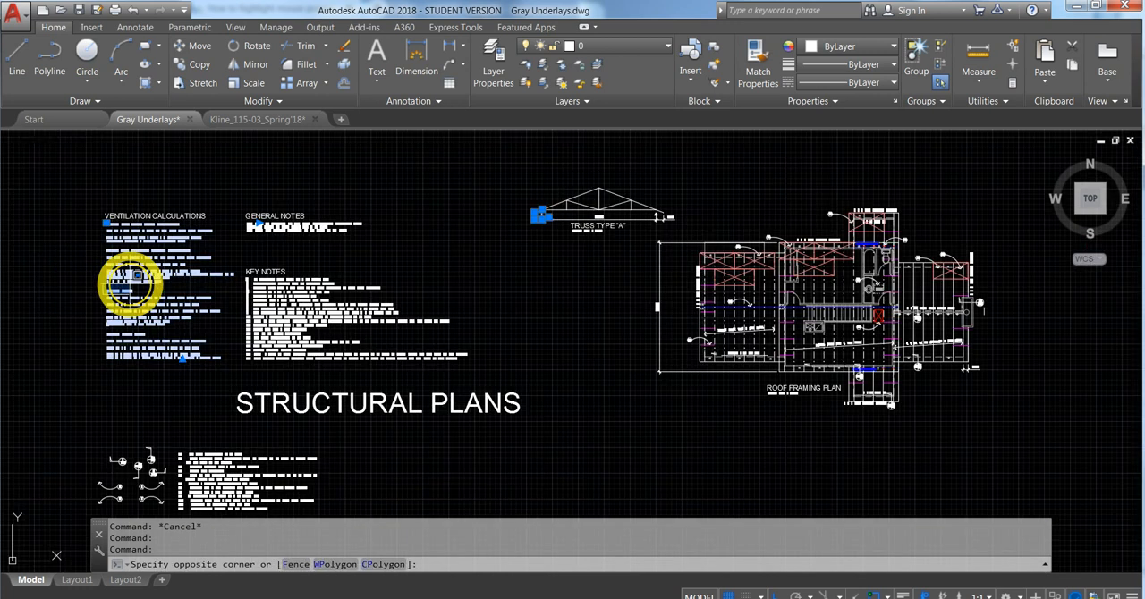
key("Escape")
- Measure the area of the Truss Type "B" roof section on the roof framing plan through its four outer corners
scroll(757, 325, "up", 5)
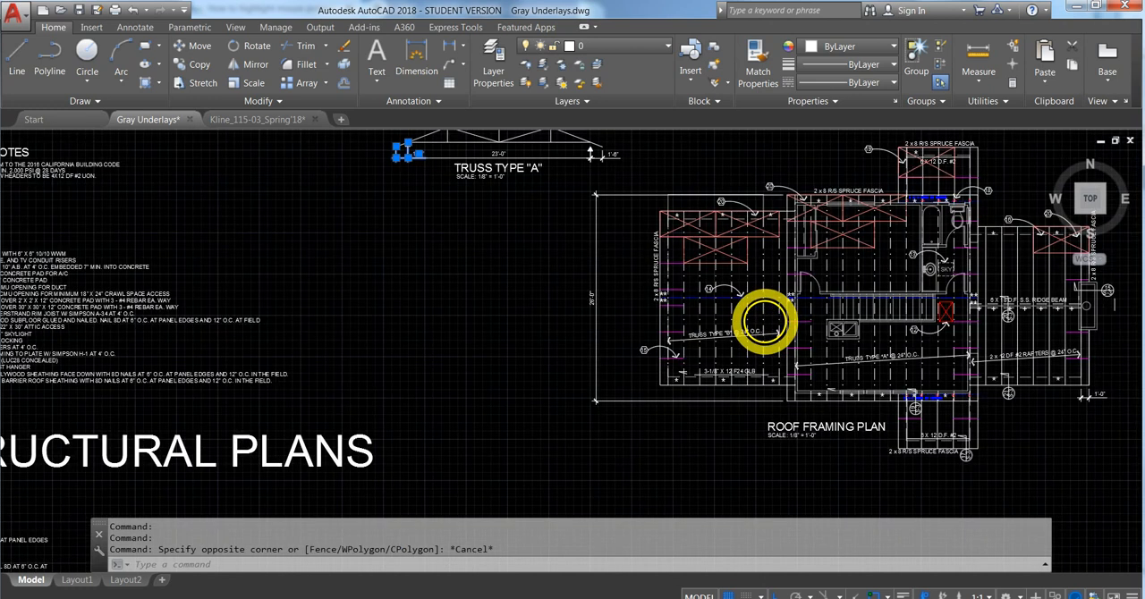
mouse_move(685, 479)
middle_mouse_down()
mouse_move(511, 475)
mouse_move(478, 491)
middle_mouse_up()
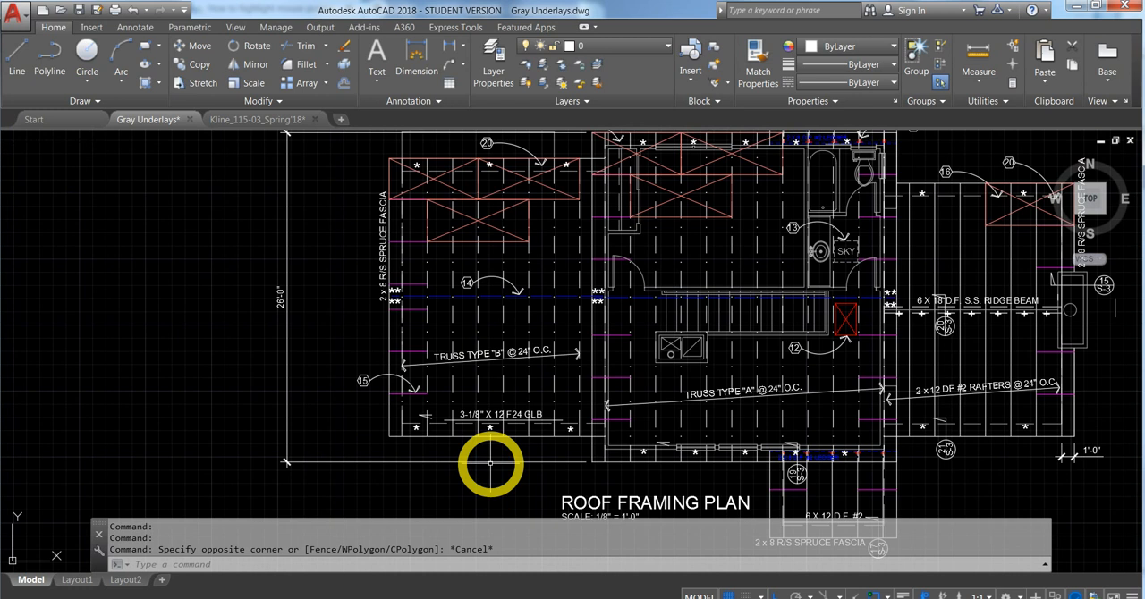
left_click(299, 562)
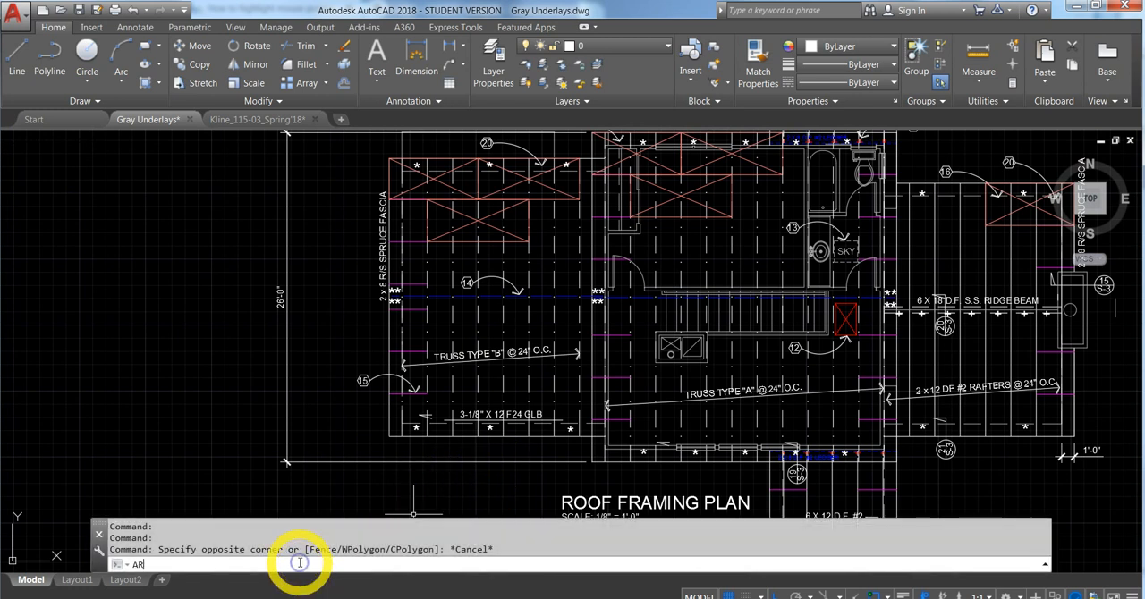
key("Return")
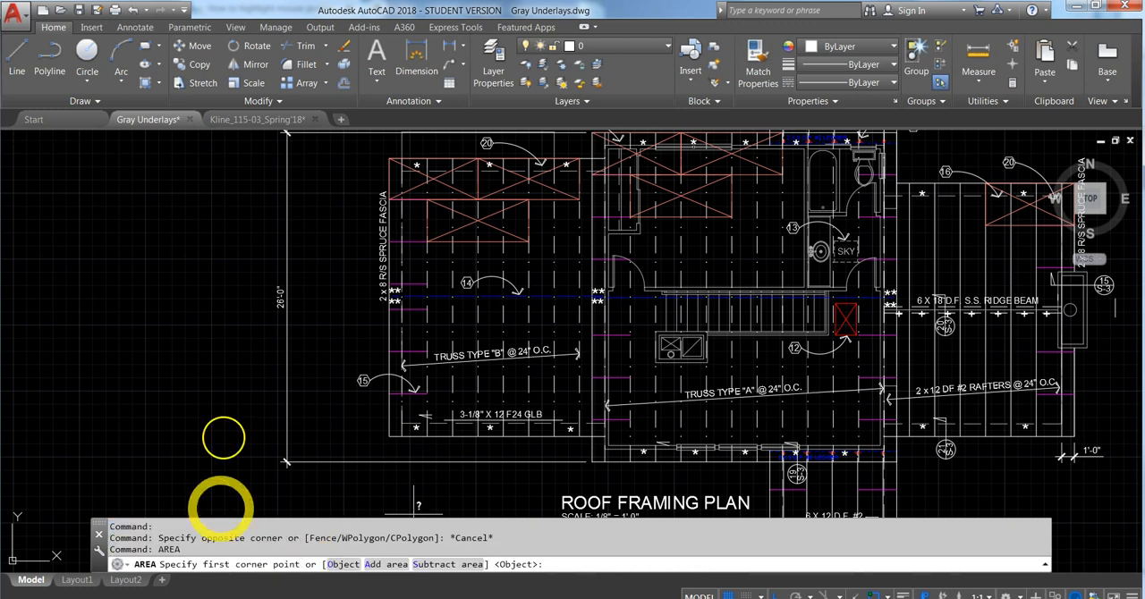
left_click(389, 160)
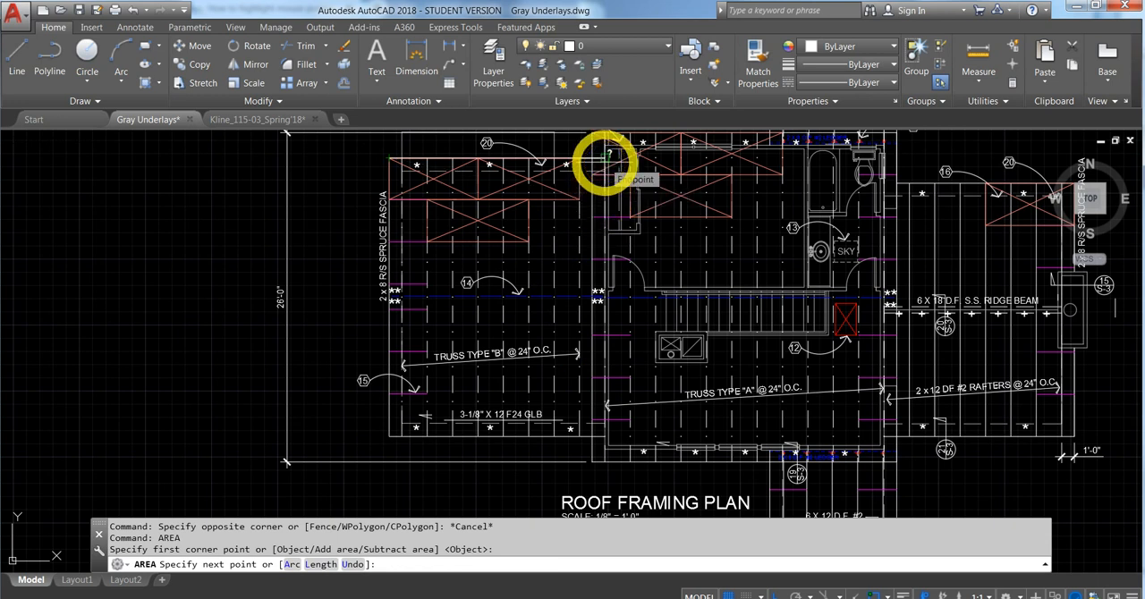
left_click(608, 158)
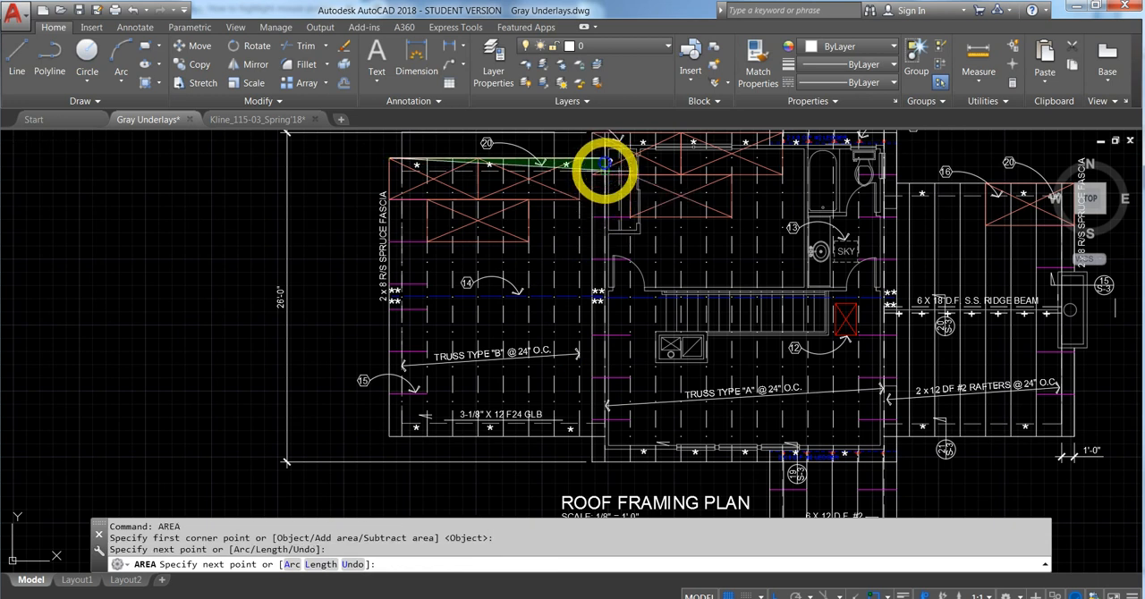
left_click(609, 436)
left_click(389, 436)
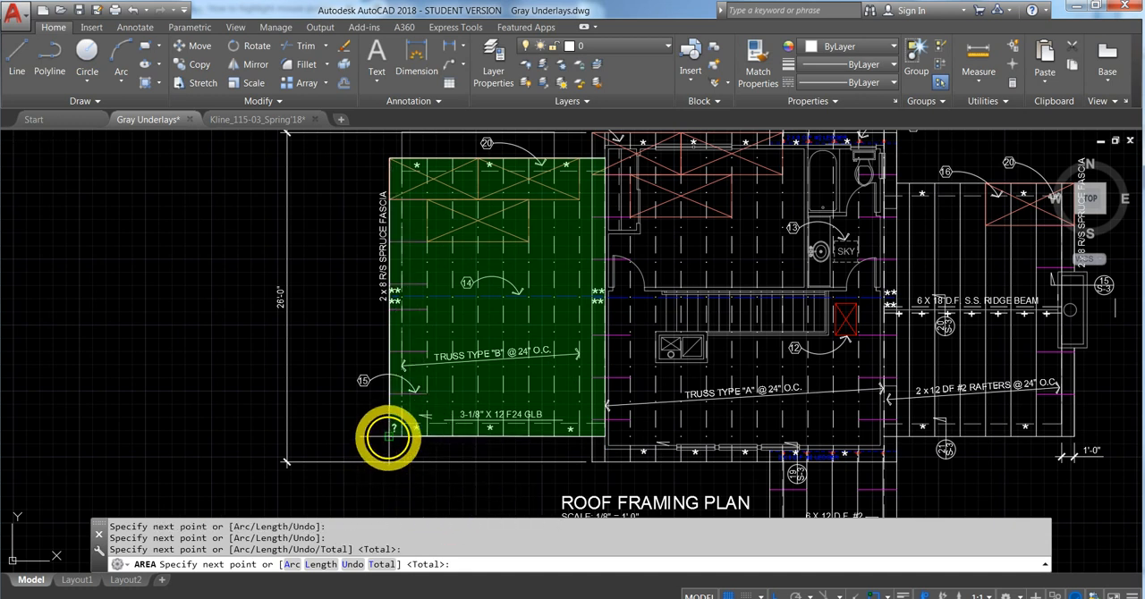
key("Return")
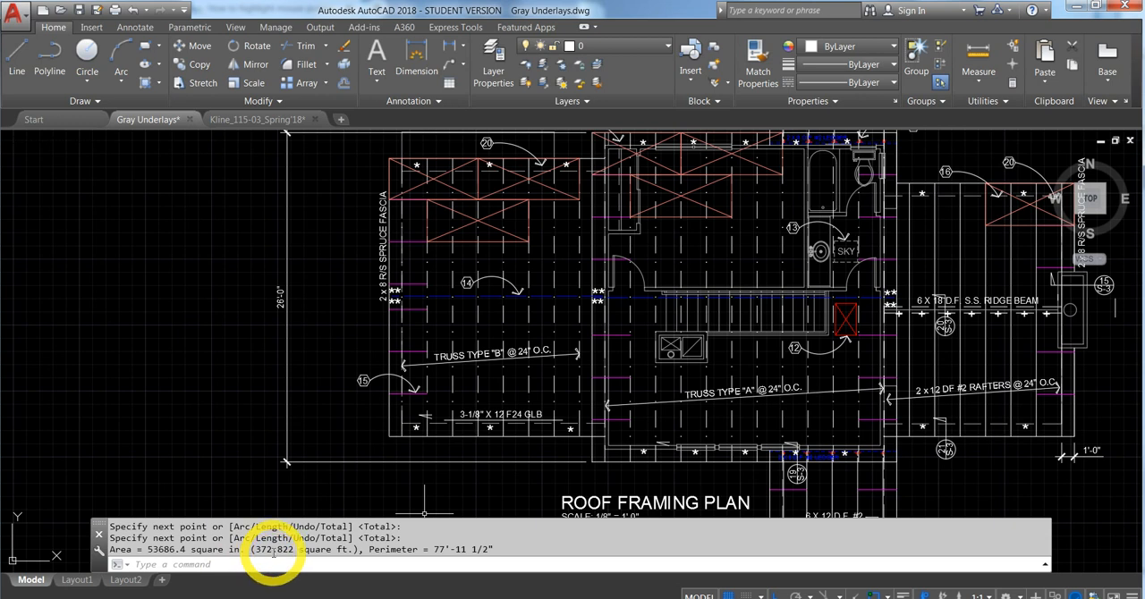
scroll(340, 447, "down", 6)
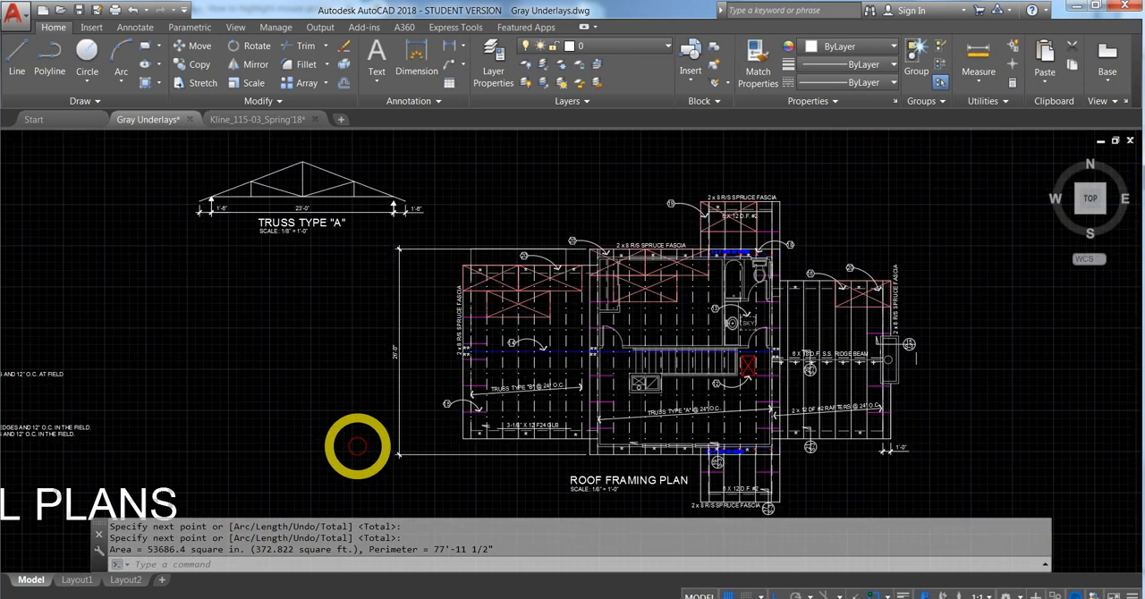
scroll(225, 389, "up", 8)
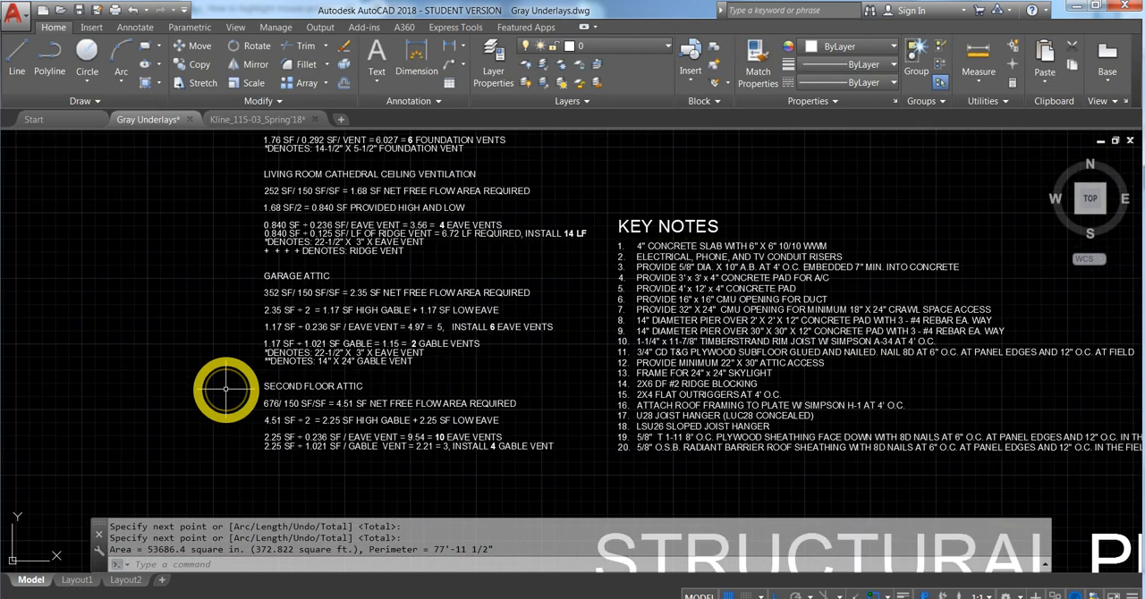
double_click(302, 231)
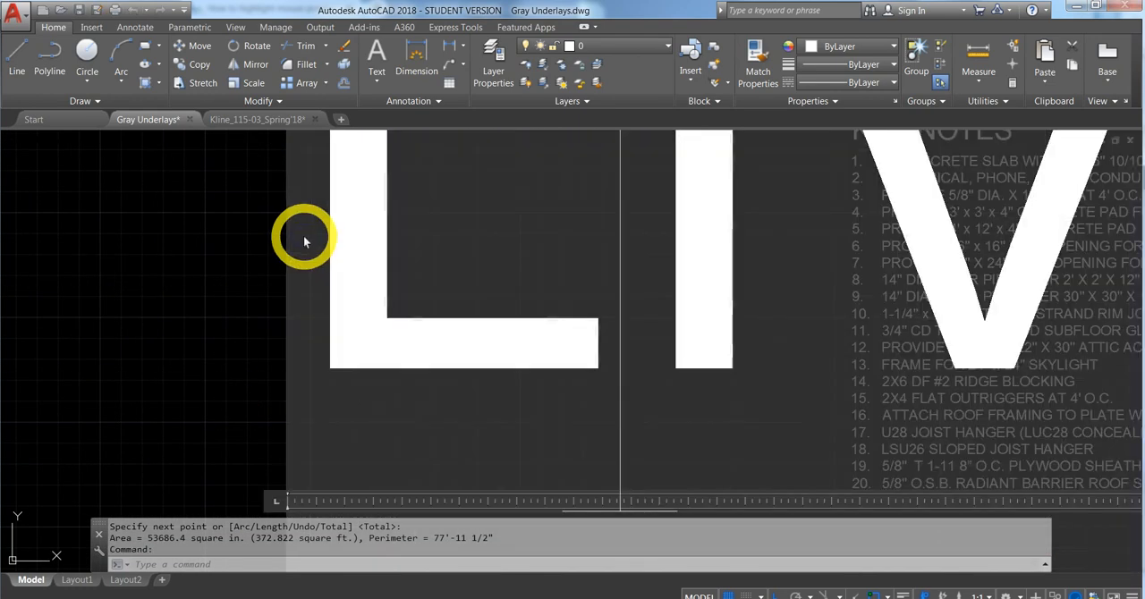
scroll(317, 306, "down", 8)
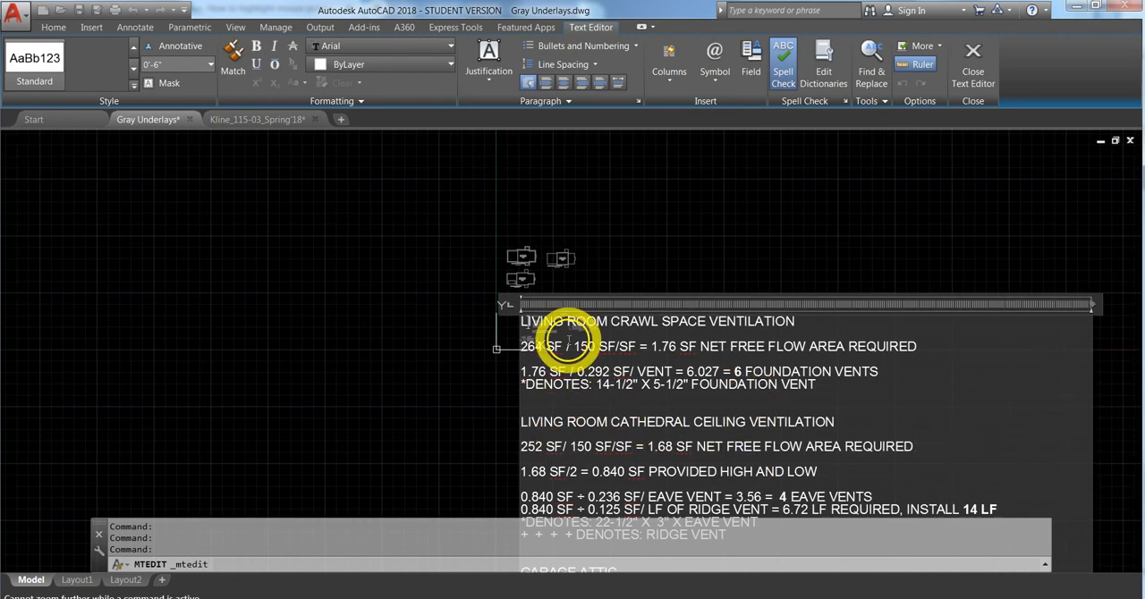
key("Escape")
scroll(532, 328, "up", 8)
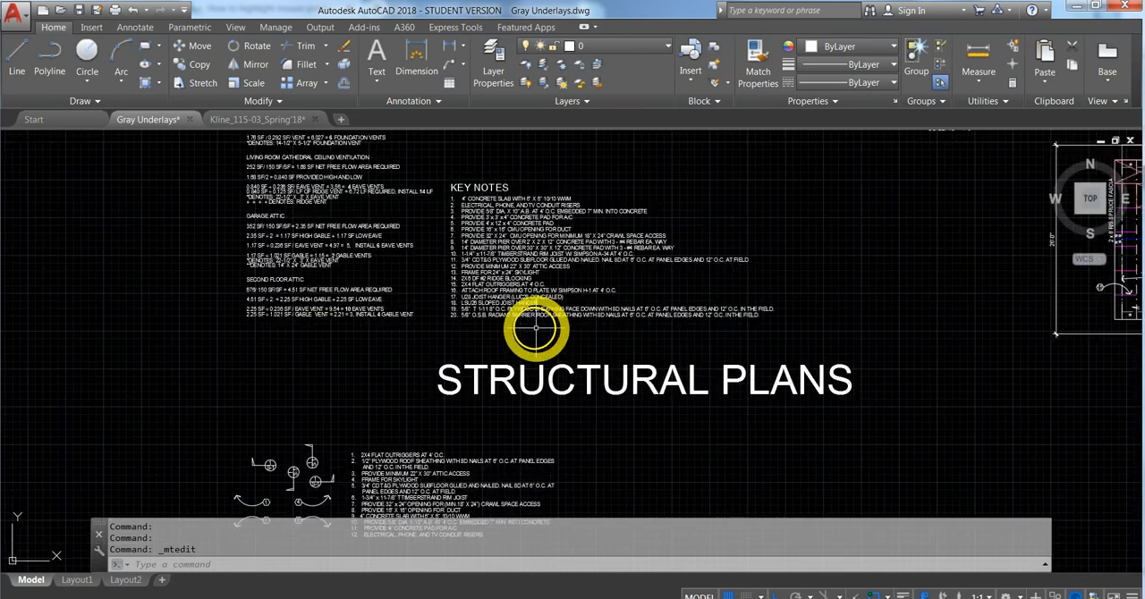
scroll(331, 259, "up", 3)
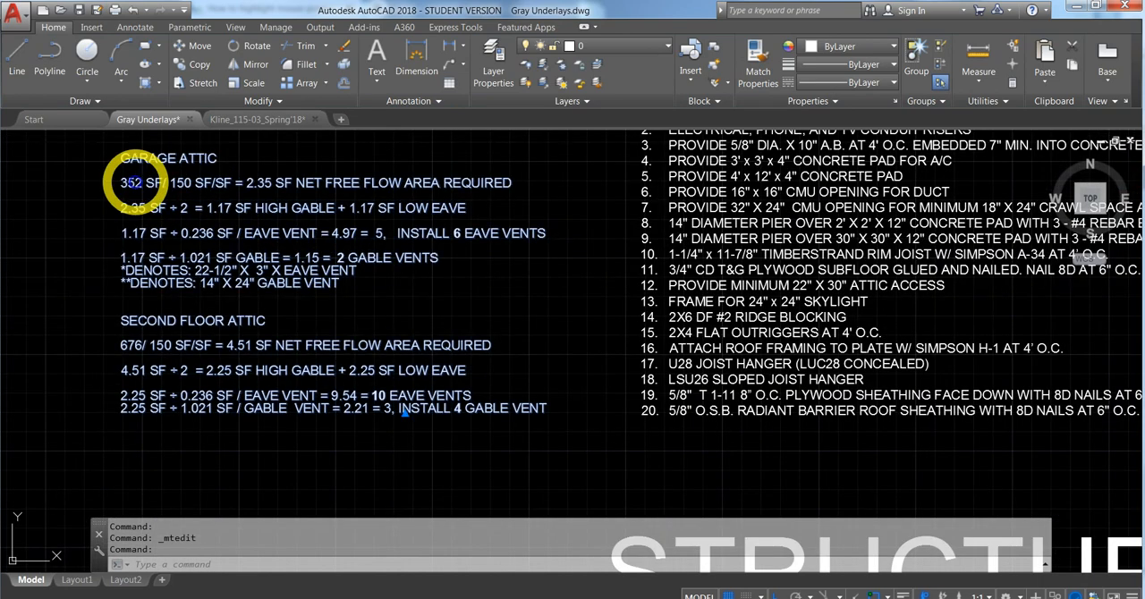
double_click(136, 186)
scroll(296, 352, "down", 8)
middle_click_drag(904, 367, 902, 367)
scroll(797, 225, "down", 6)
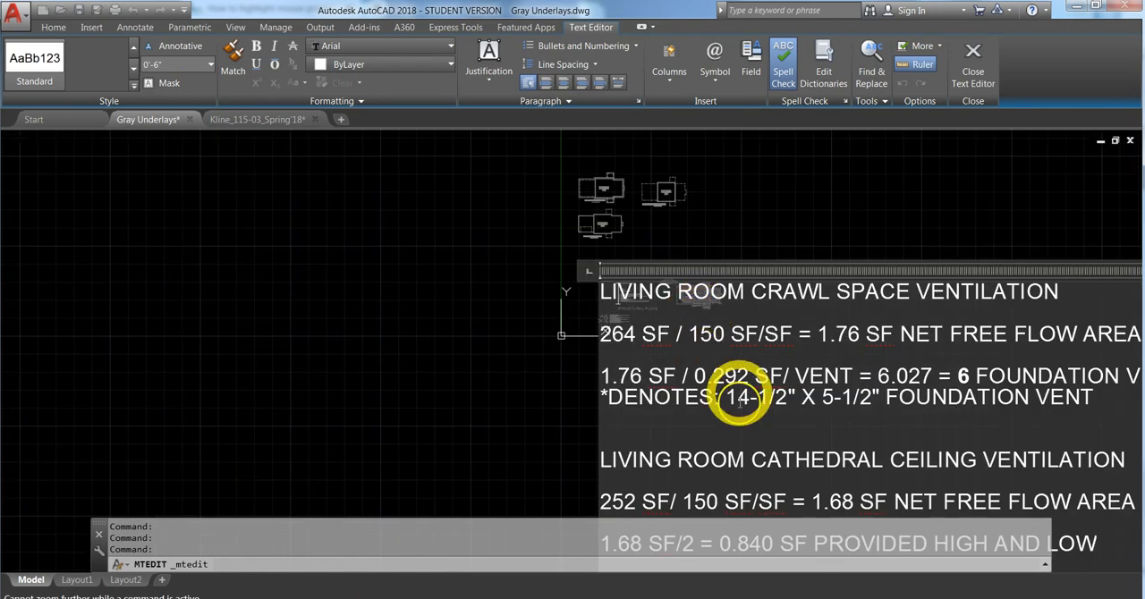
left_click(566, 292)
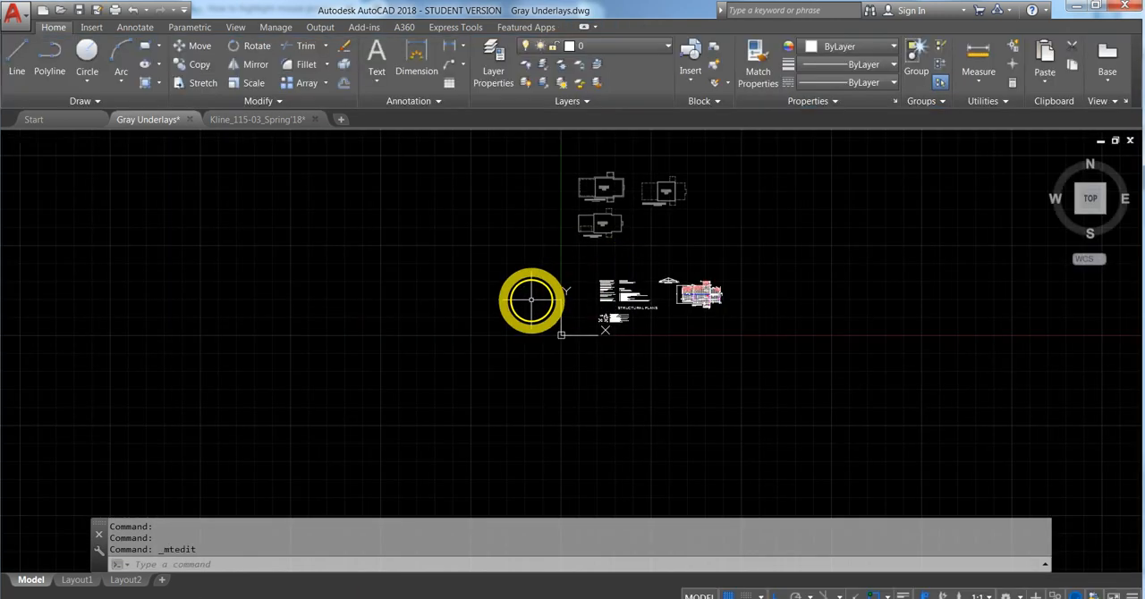
- Compare the garage attic ventilation calculation with the measured area in the command history
scroll(597, 295, "up", 6)
scroll(499, 224, "up", 3)
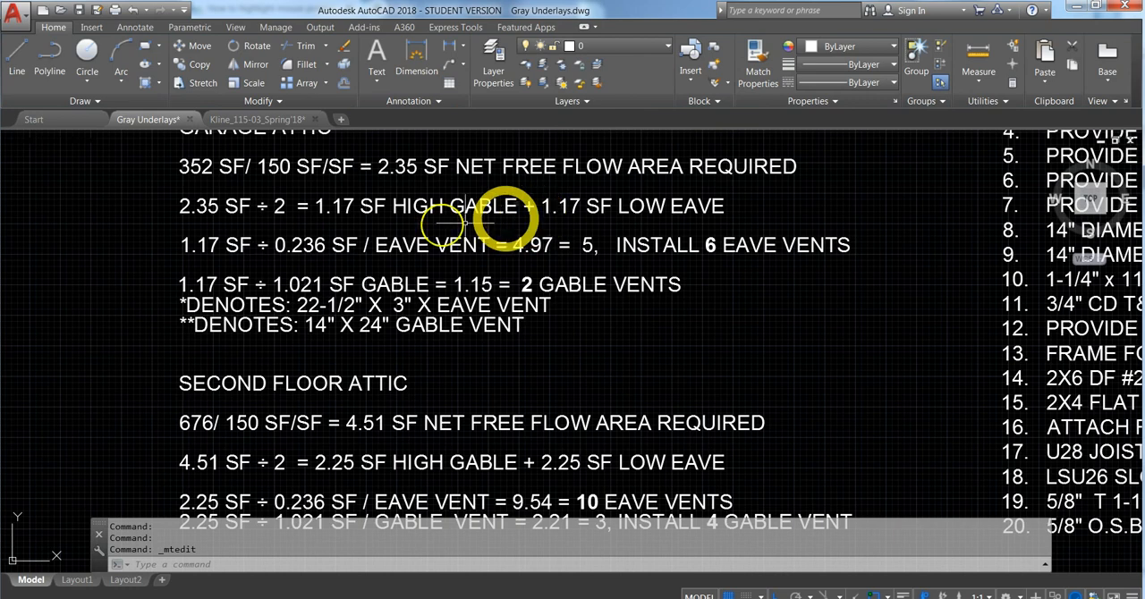
middle_click_drag(267, 351, 274, 213)
scroll(231, 239, "up", 2)
middle_click_drag(232, 241, 205, 395)
scroll(204, 384, "down", 2)
scroll(205, 379, "down", 3)
scroll(193, 300, "up", 3)
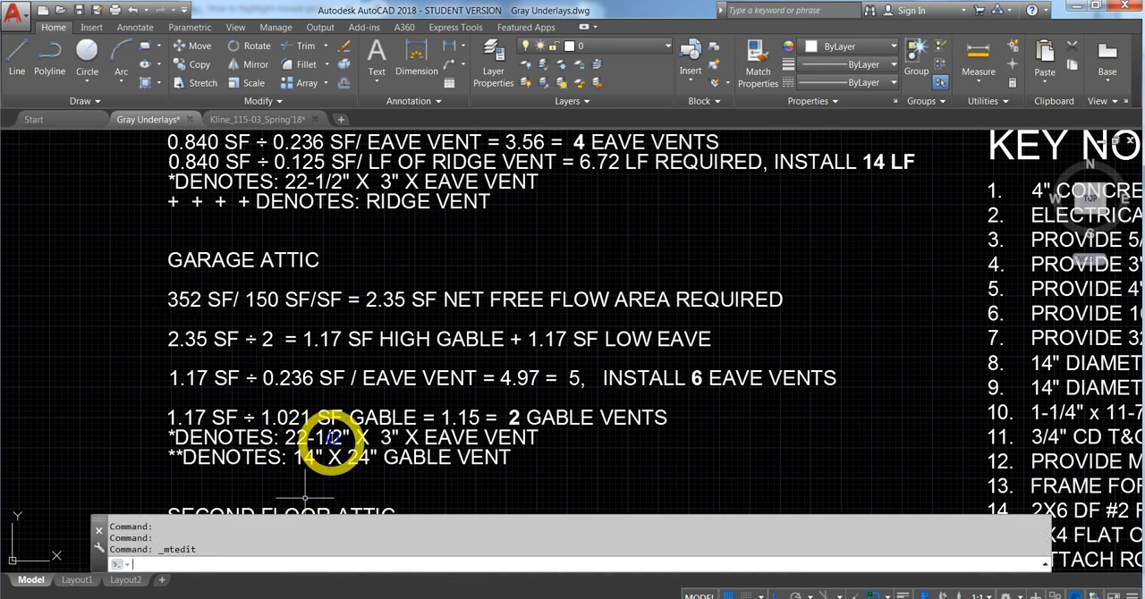
key("F2")
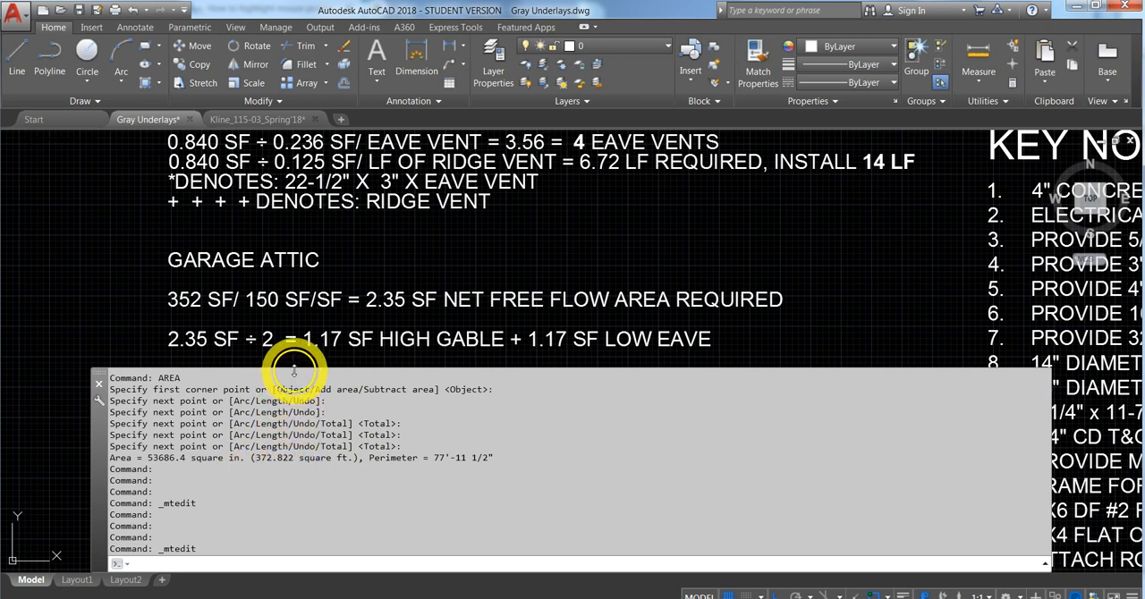
key("F2")
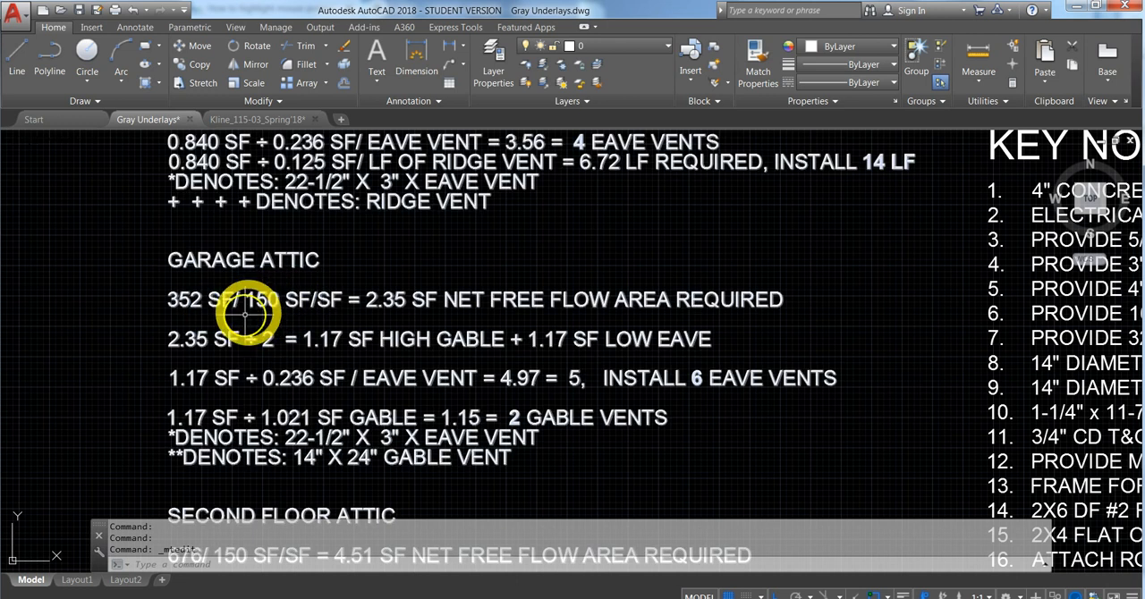
mouse_move(258, 300)
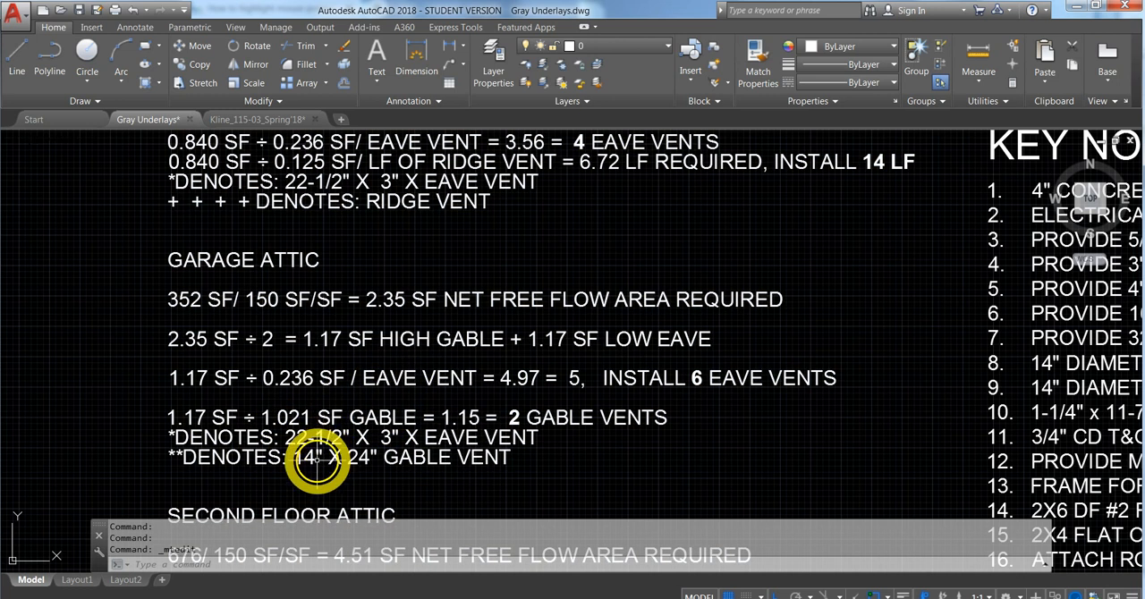
- Examine the garage attic gable and eave vent calculations and find their vent symbols on the Truss Type "B" roof section
mouse_move(358, 467)
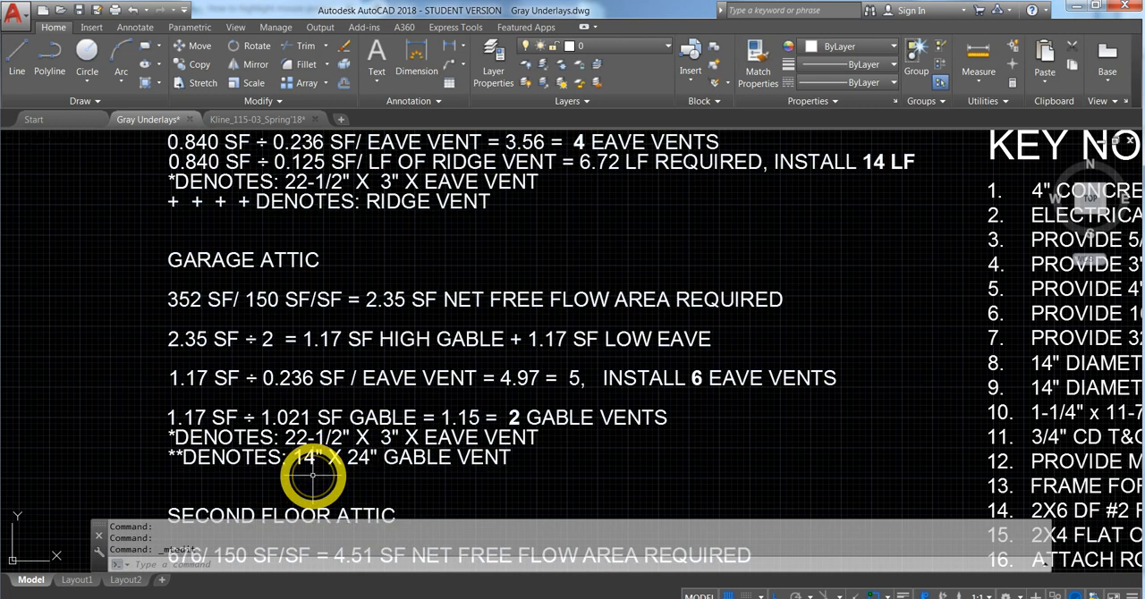
middle_click_drag(583, 473, 563, 446)
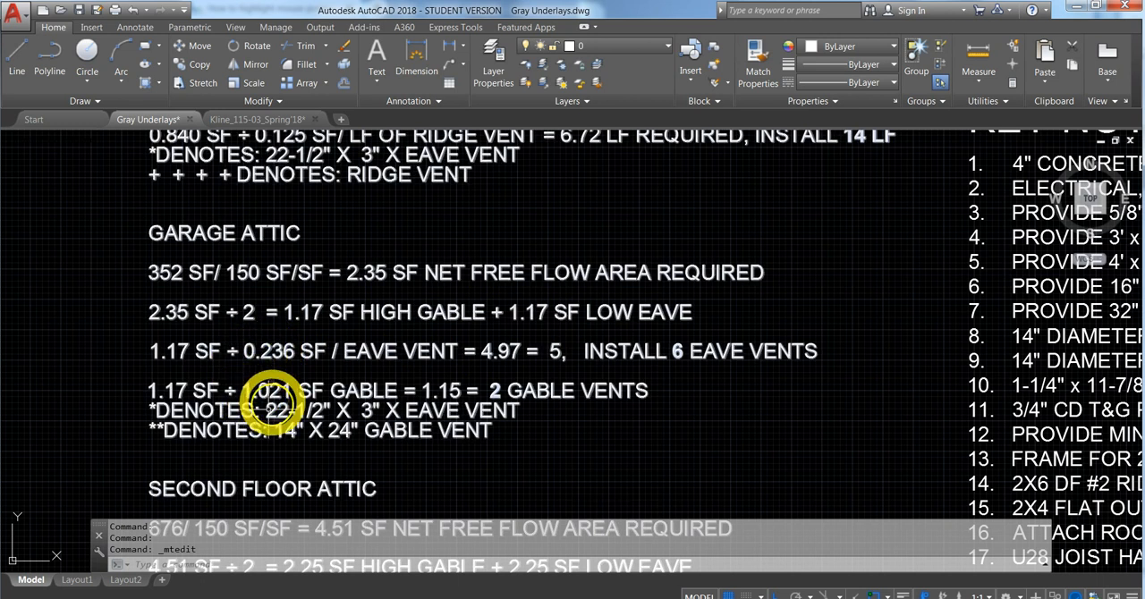
mouse_move(198, 356)
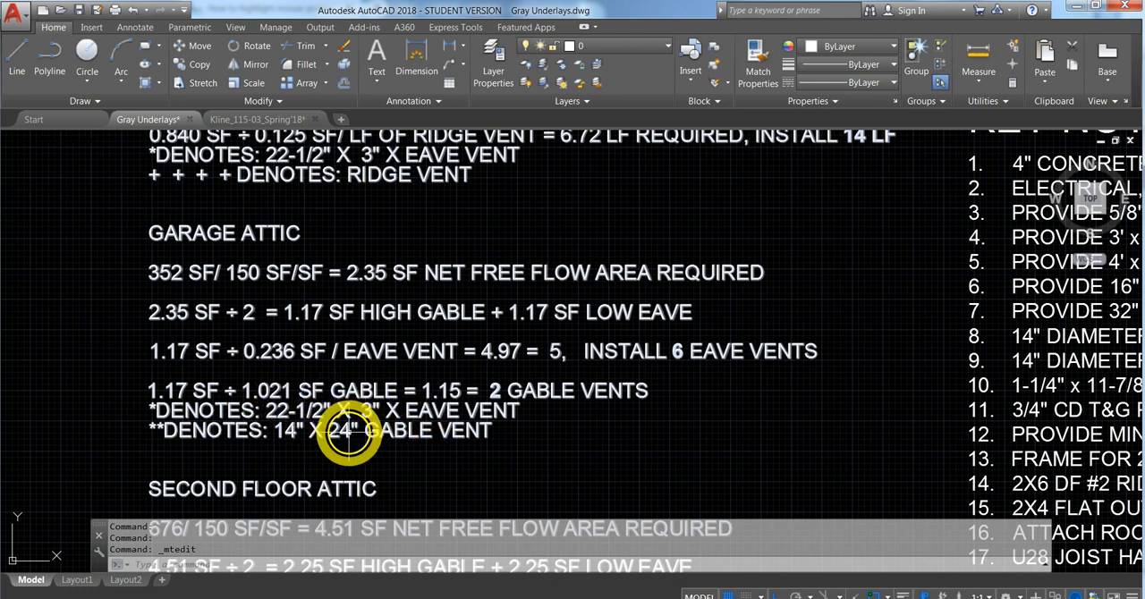
mouse_move(634, 419)
middle_mouse_down()
mouse_move(529, 391)
mouse_move(588, 381)
middle_mouse_up()
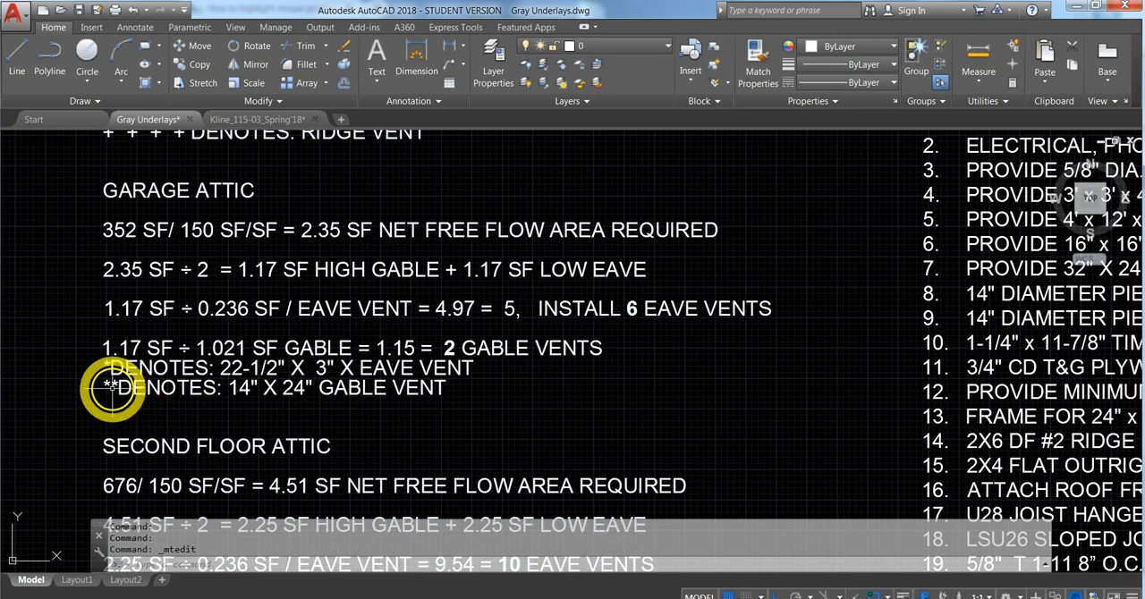
scroll(536, 376, "down", 2)
scroll(425, 336, "down", 5)
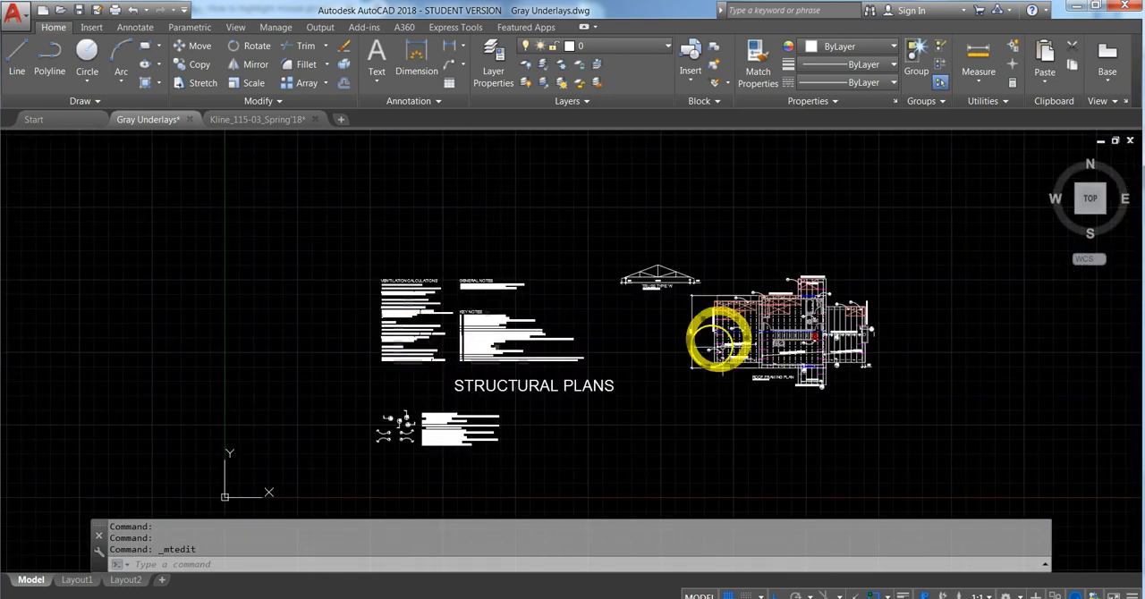
middle_click_drag(728, 366, 593, 340)
scroll(593, 340, "up", 6)
scroll(595, 343, "down", 2)
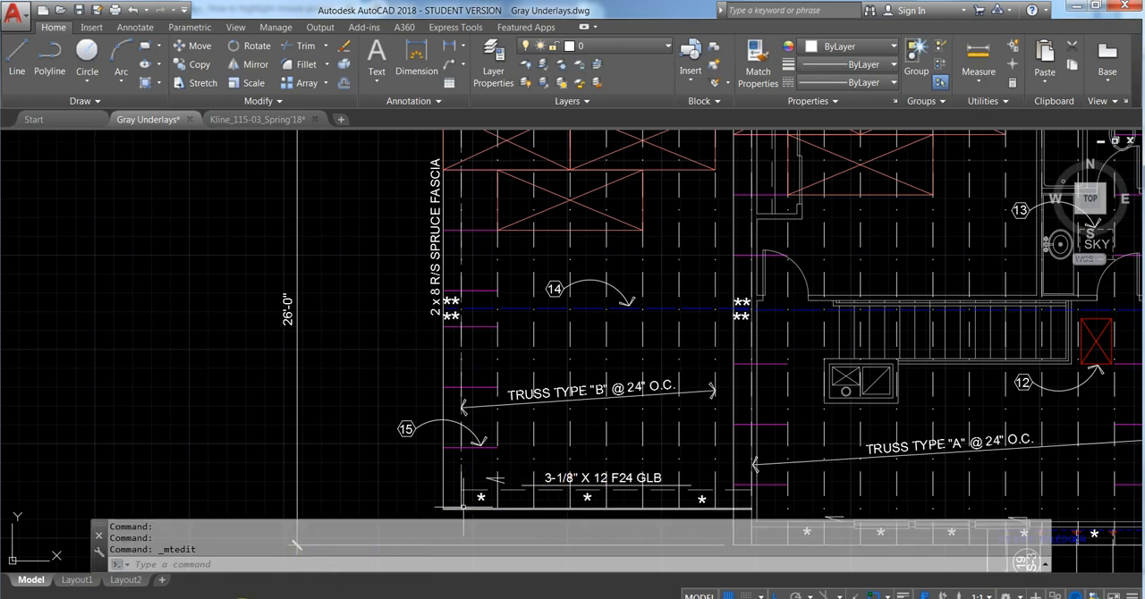
- Switch to the web browser and search Google for "gable vent" in a new tab
left_click(241, 597)
left_click(381, 12)
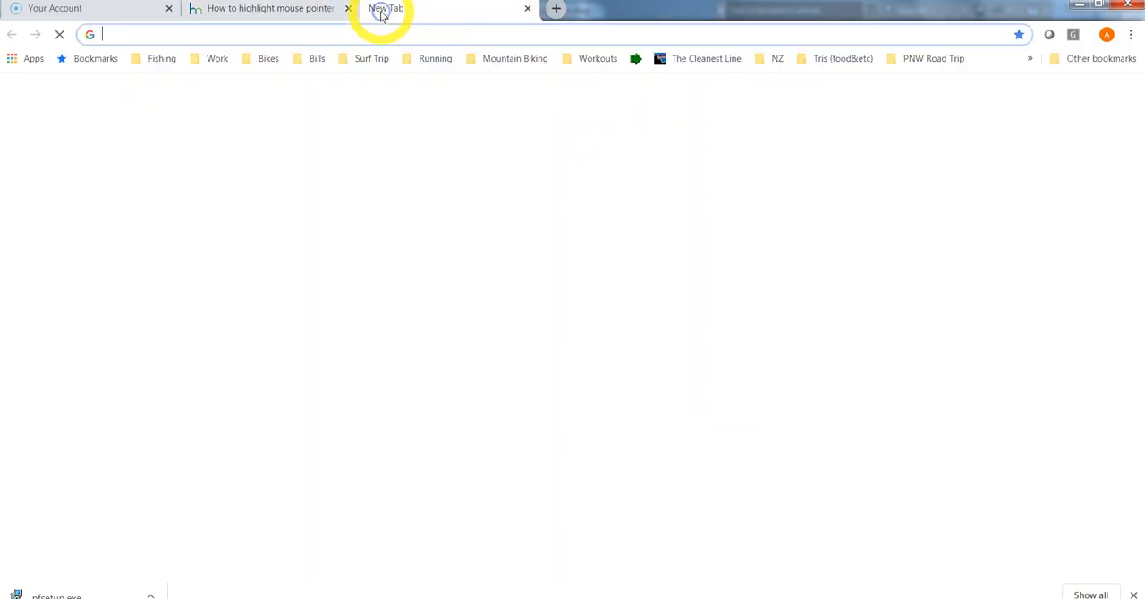
type("GABLE")
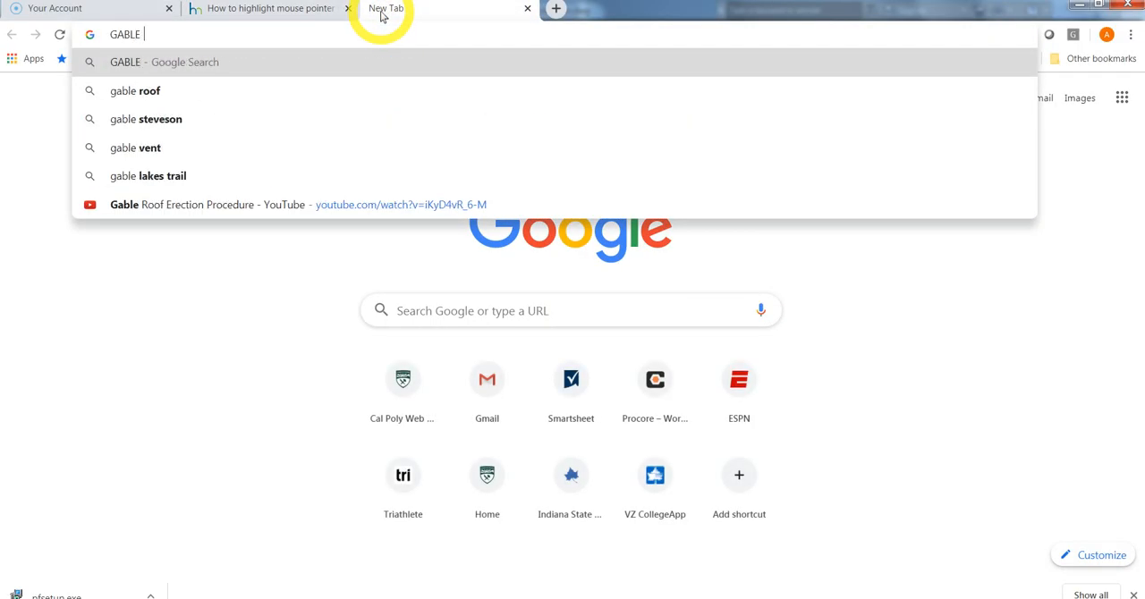
type(" VENT")
key("Return")
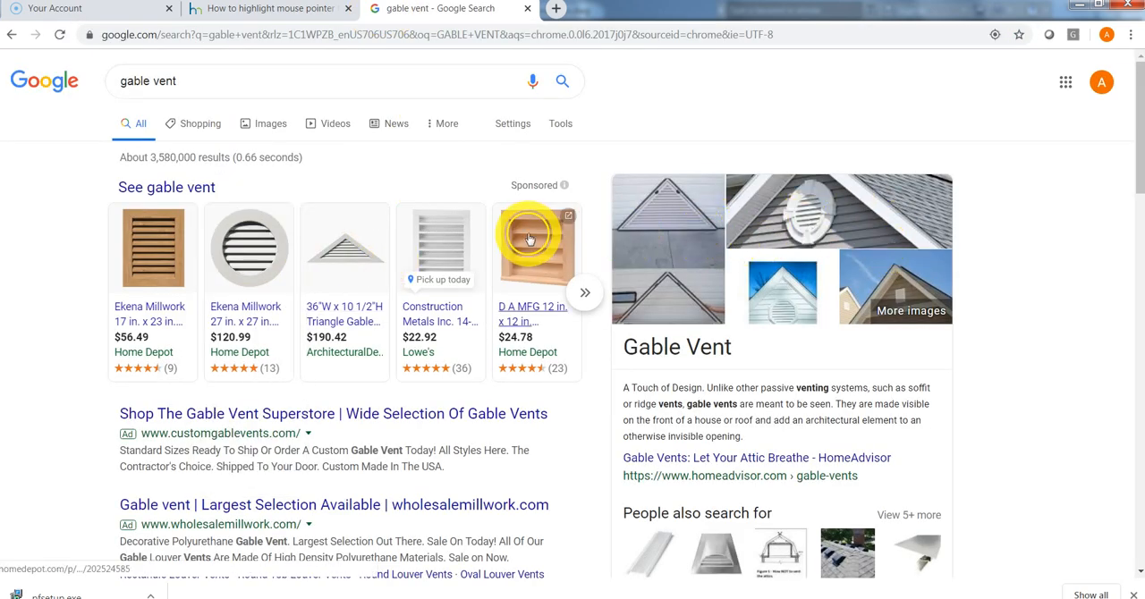
- Change the Google search to "eave vent", look over the product pictures and return to the AutoCAD drawing
double_click(139, 85)
type("EAVE")
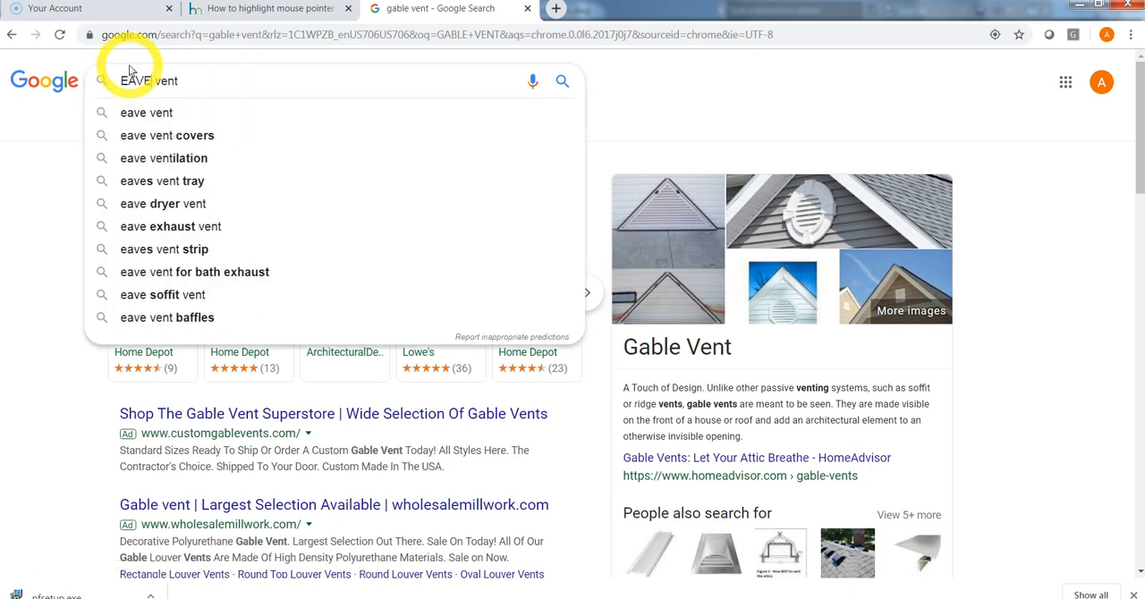
key("Return")
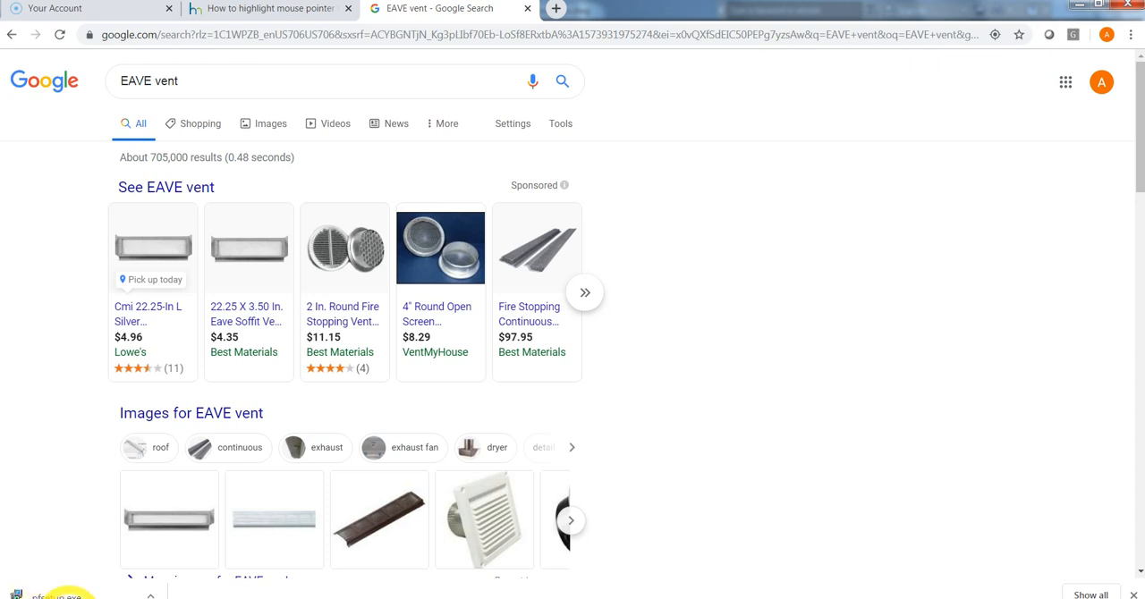
mouse_move(286, 594)
left_click(281, 561)
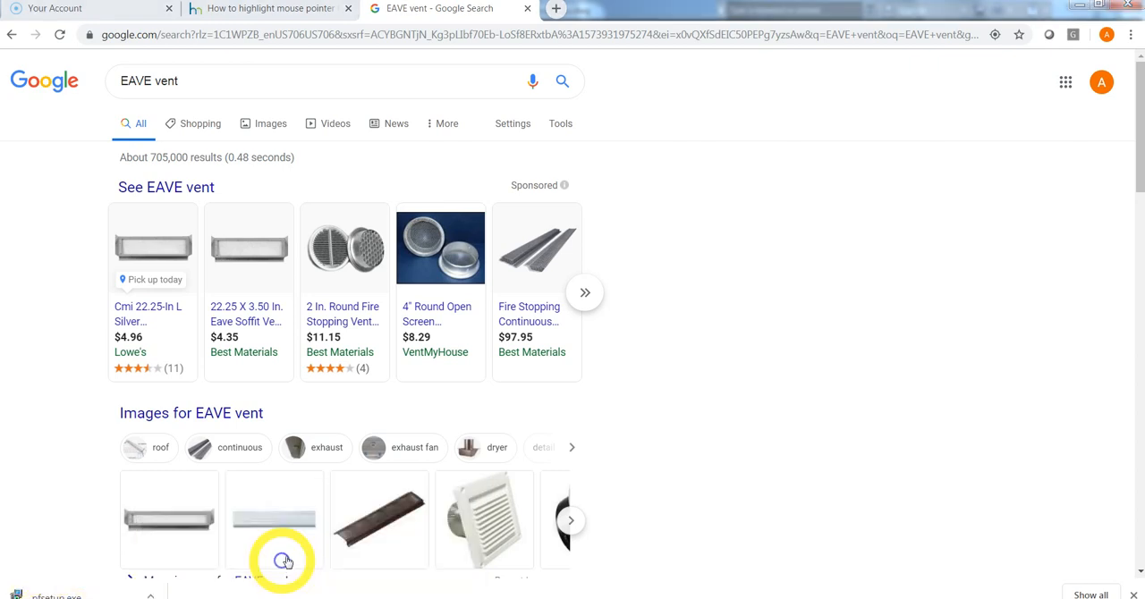
- Select the upper projecting roof's framing on the roof framing plan and examine the lower projecting roof around its 2 x 8 ledger
scroll(501, 313, "down", 5)
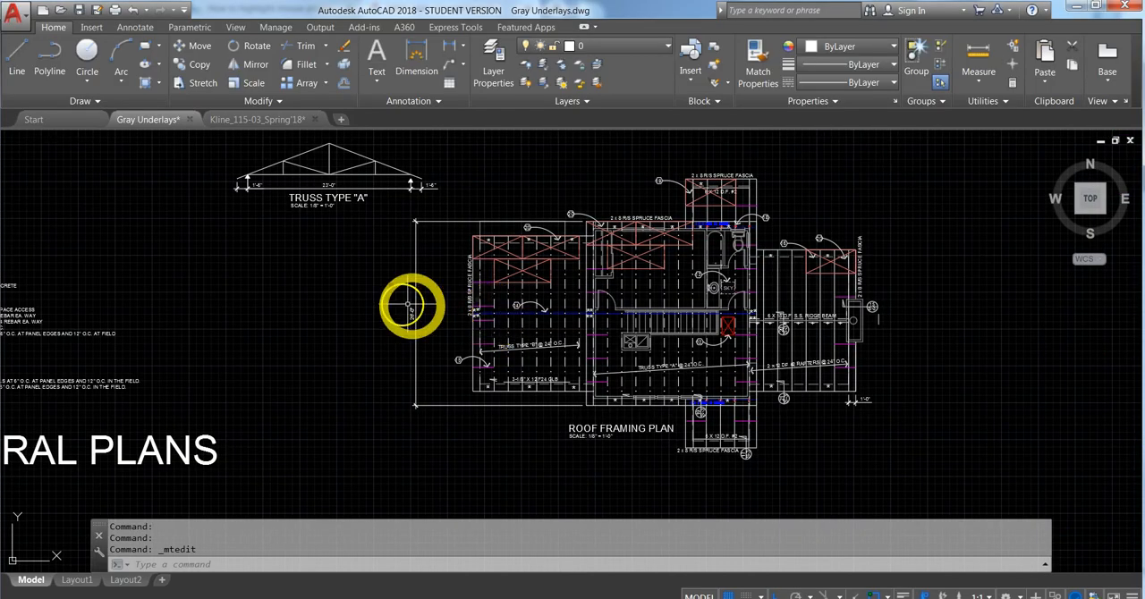
middle_click_drag(361, 315, 260, 306)
scroll(268, 304, "down", 3)
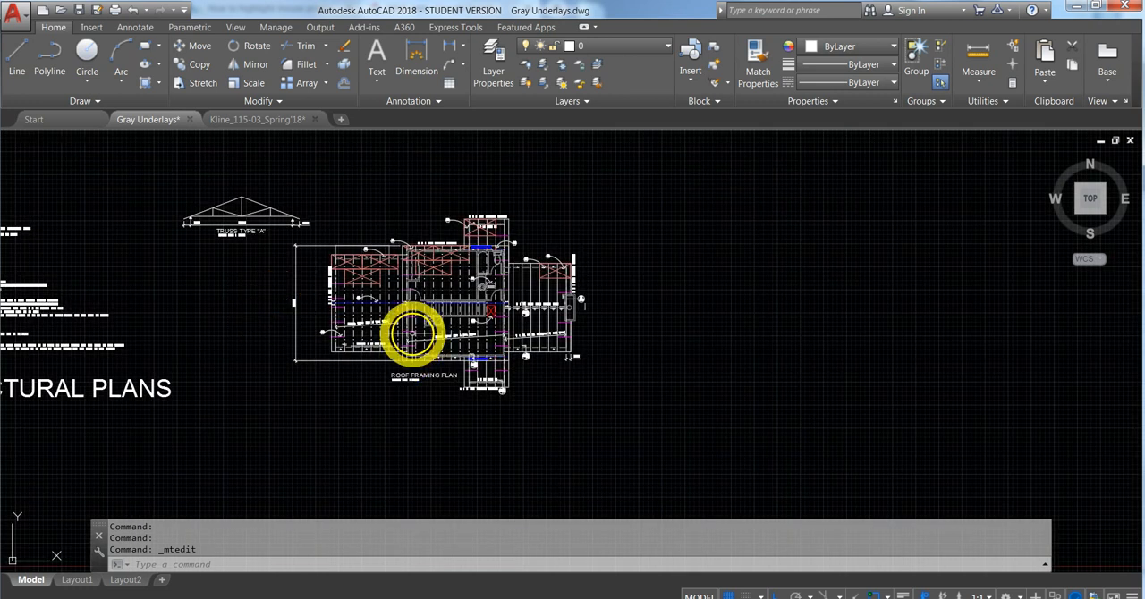
scroll(411, 333, "up", 3)
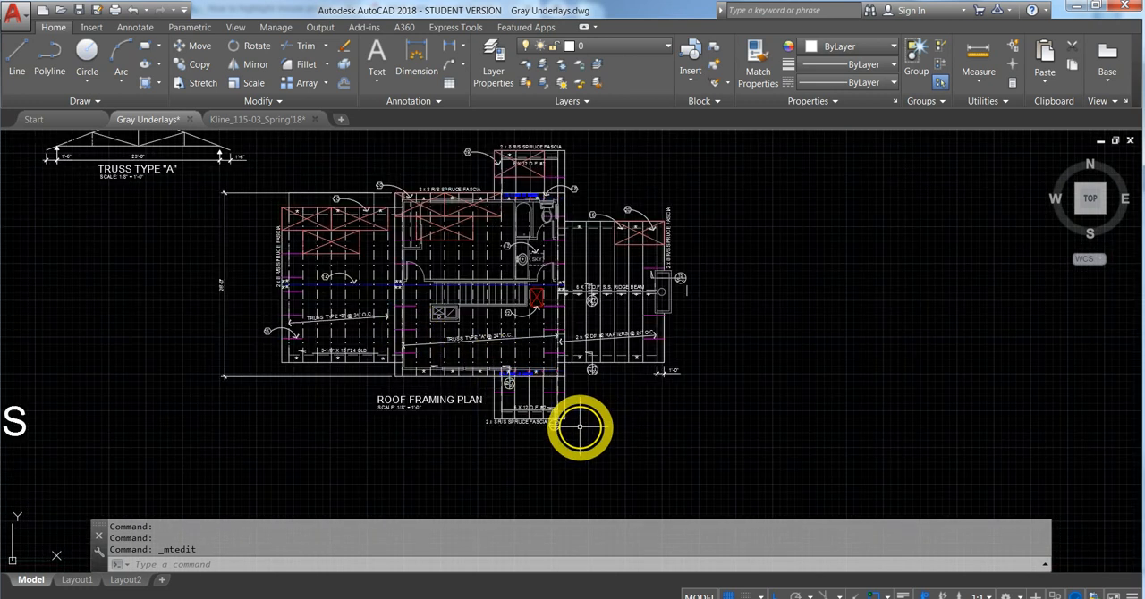
left_click(580, 170)
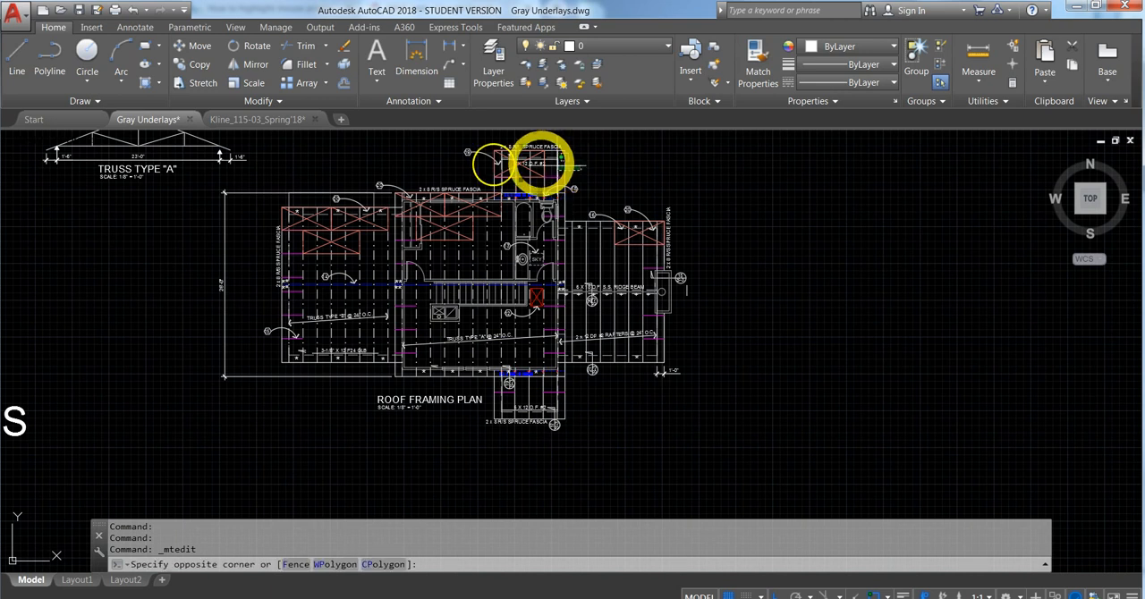
left_click(454, 138)
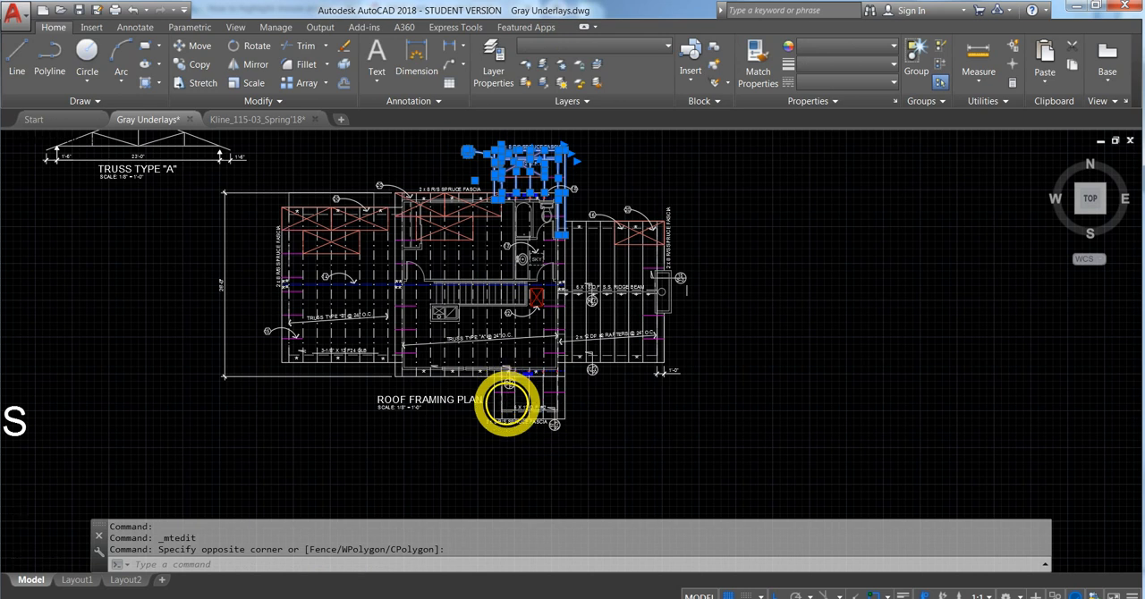
scroll(507, 394, "up", 4)
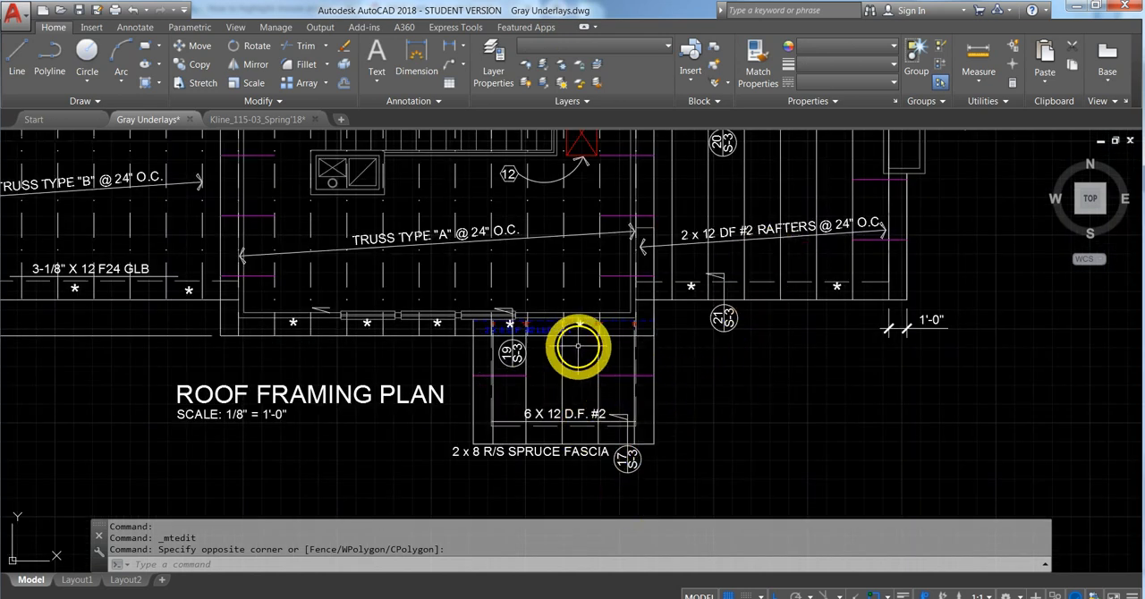
scroll(555, 320, "up", 4)
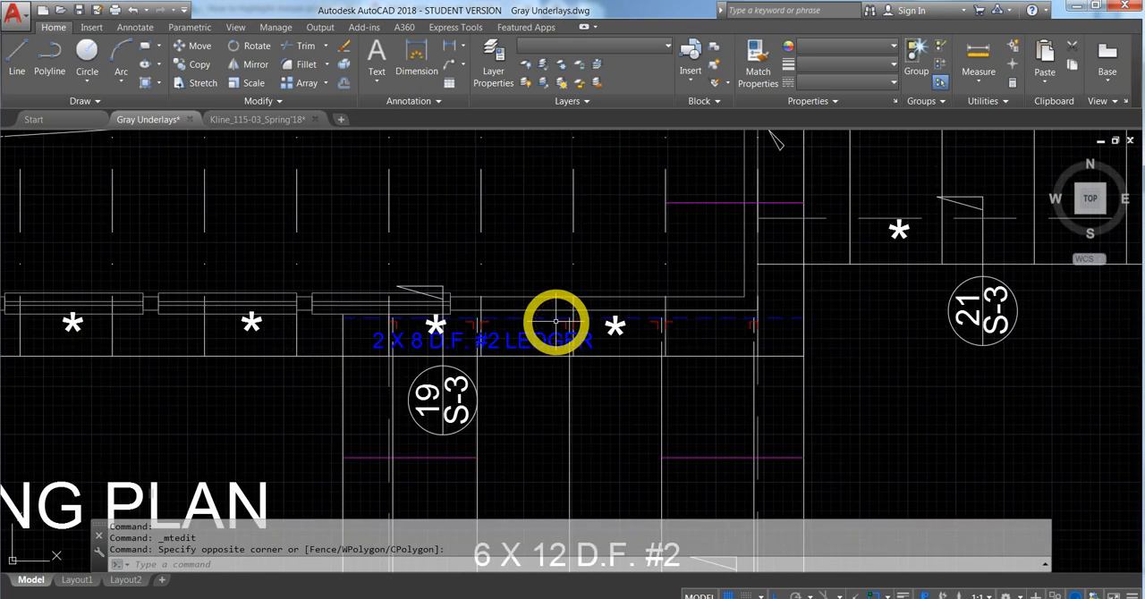